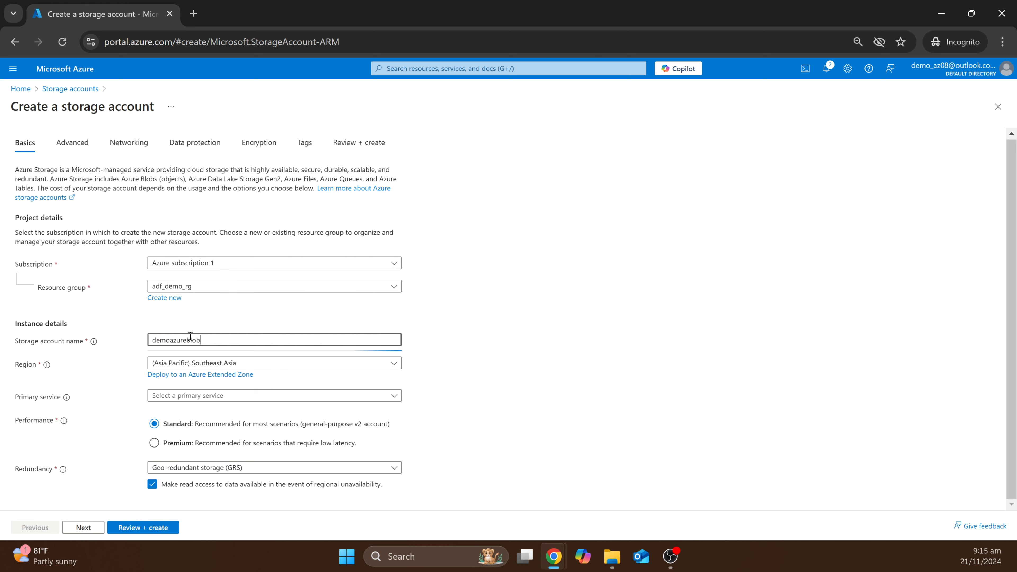
- Finish entering the storage account name demoazureblobstorage on the Basics tab
{"action": "type", "text": "storage"}
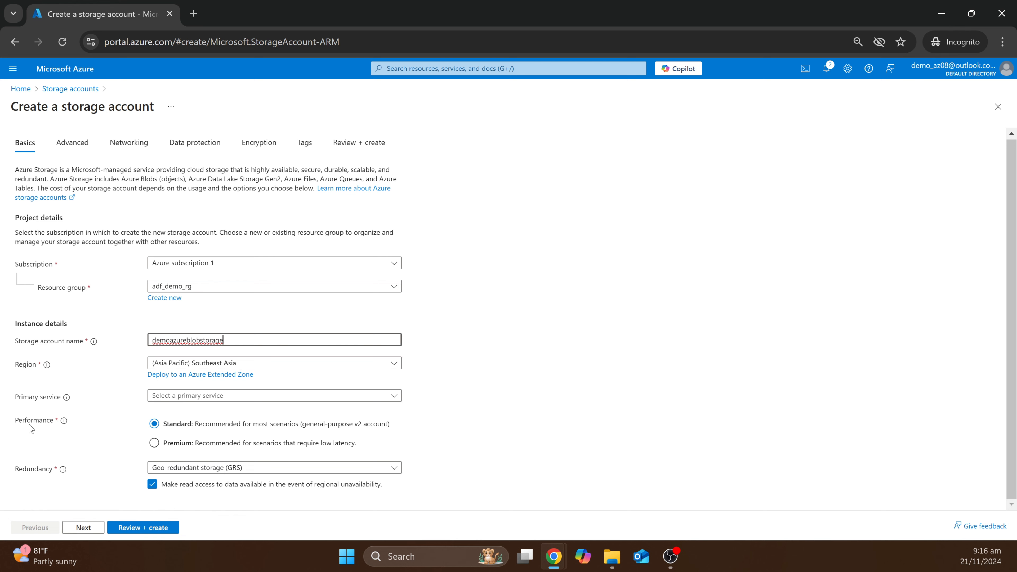
- Choose Locally-redundant storage (LRS), then advance through the remaining tabs to Review + create
{"action": "left_click", "coordinate": [201, 472]}
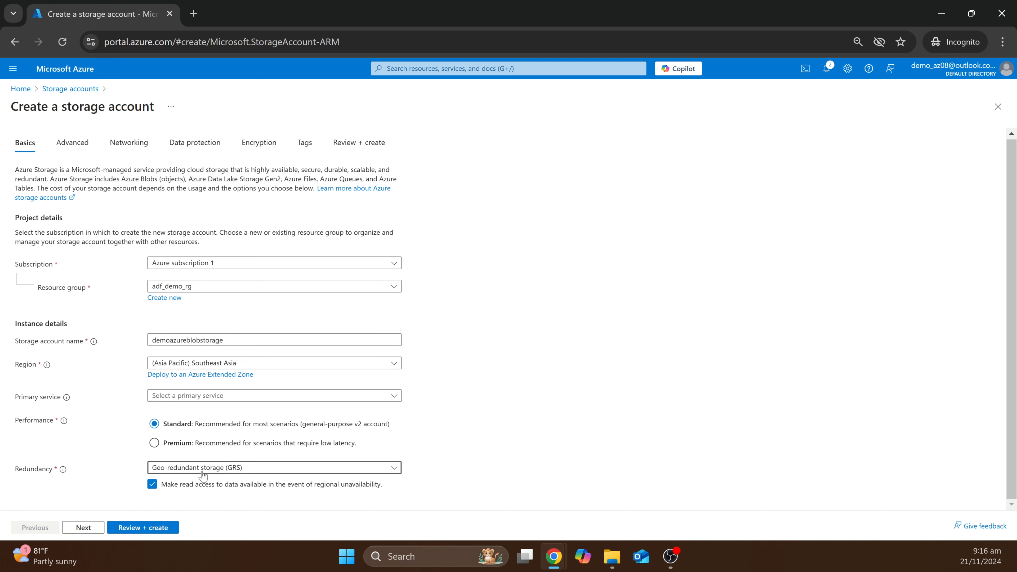
{"action": "left_click", "coordinate": [205, 321]}
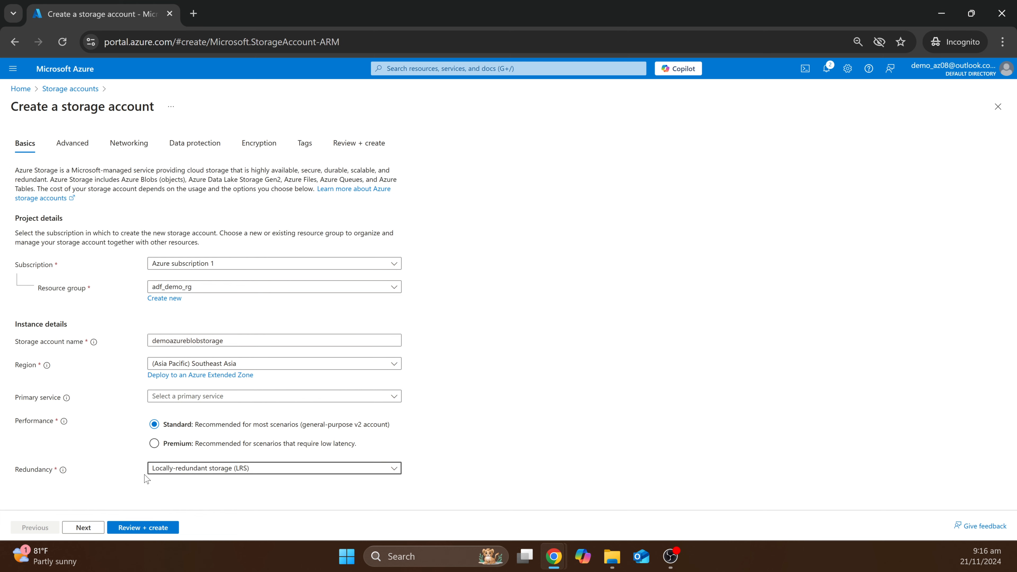
{"action": "left_click", "coordinate": [84, 528]}
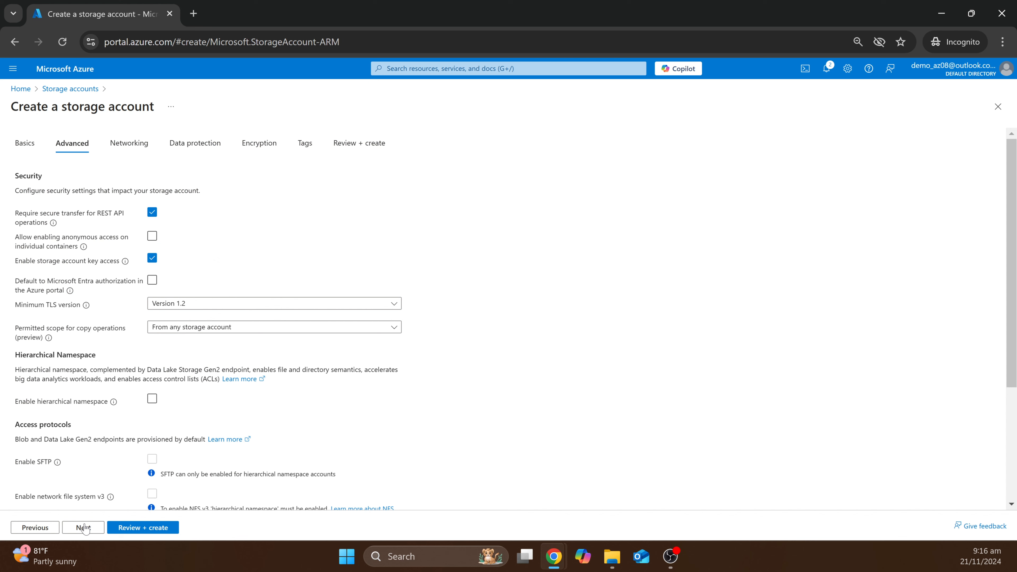
{"action": "left_click", "coordinate": [84, 528]}
{"action": "left_click", "coordinate": [84, 527]}
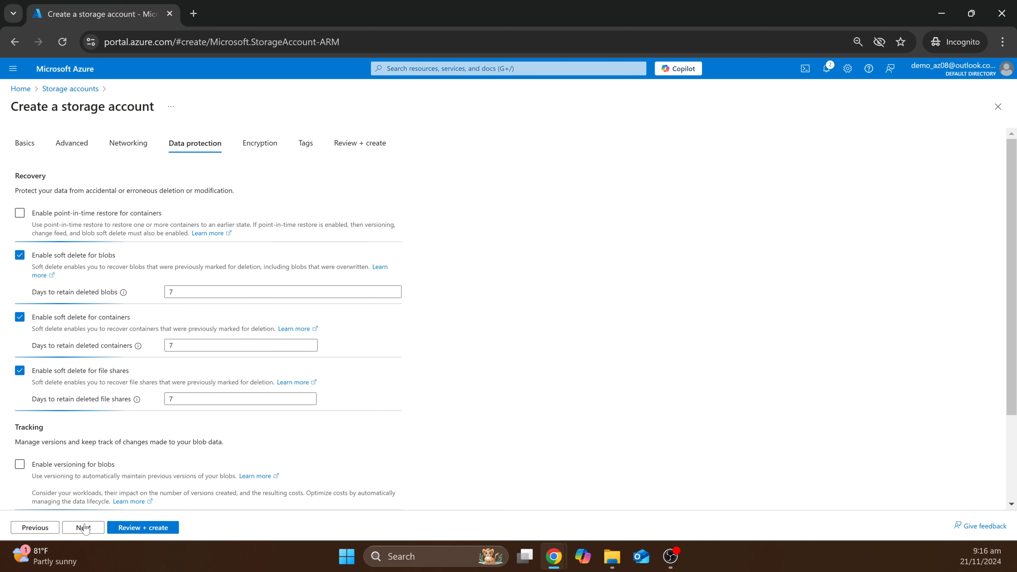
{"action": "left_click", "coordinate": [84, 528]}
{"action": "left_click", "coordinate": [84, 528]}
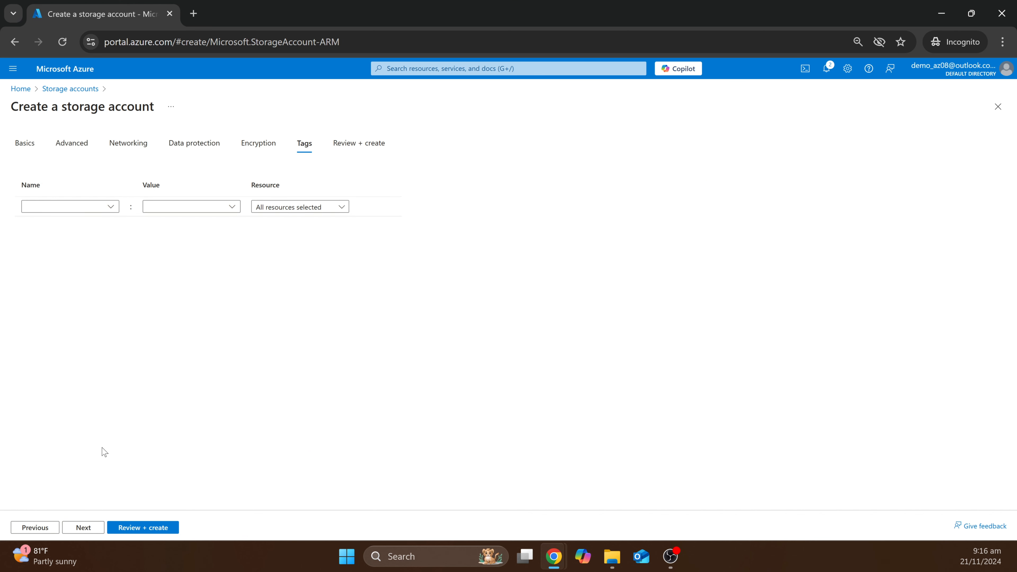
{"action": "left_click", "coordinate": [84, 528]}
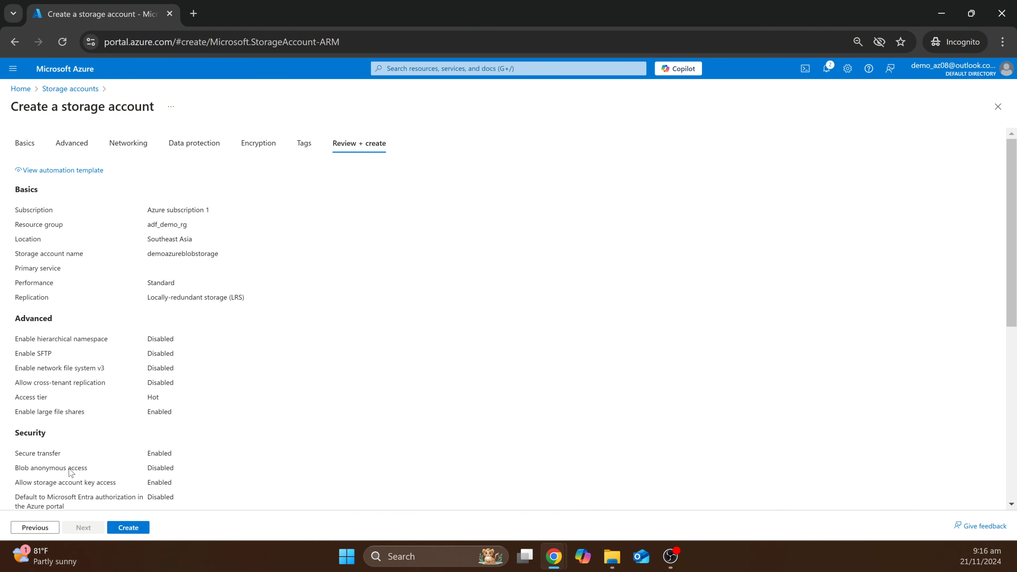
- Create the storage account and bring up the Azure Portal Home page in a second tab
{"action": "left_click", "coordinate": [127, 527]}
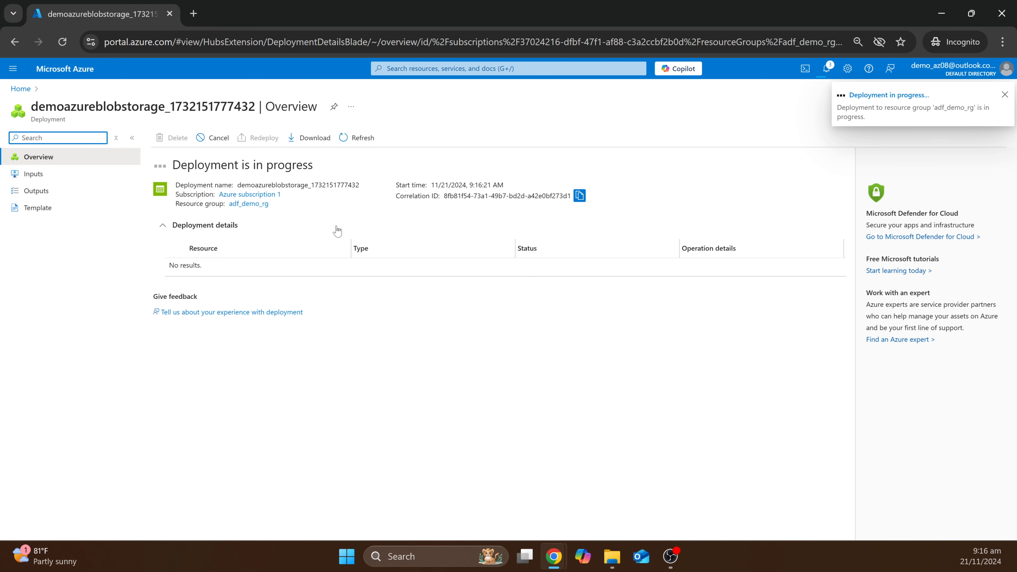
{"action": "middle_click", "coordinate": [75, 74]}
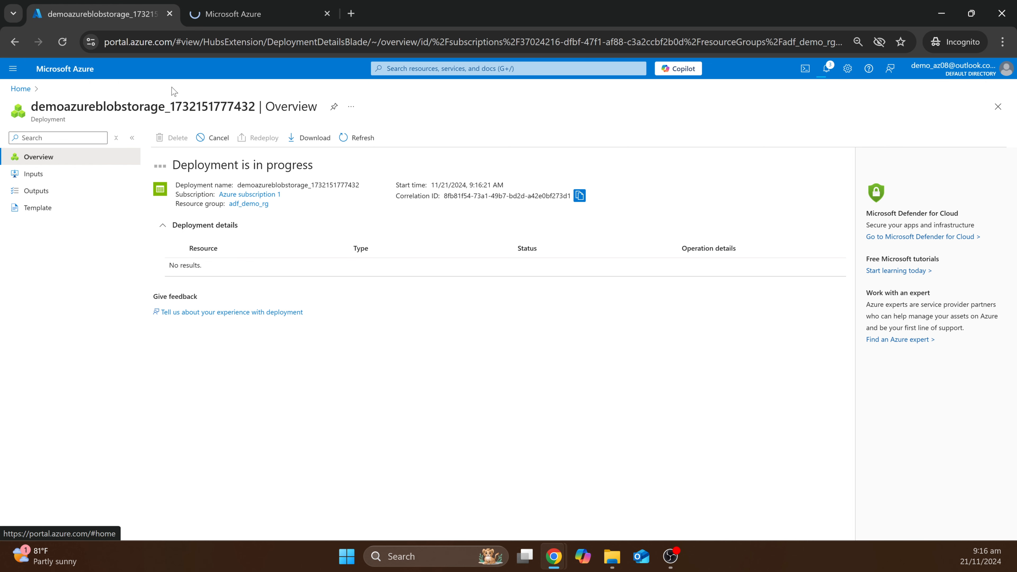
{"action": "left_click", "coordinate": [253, 22]}
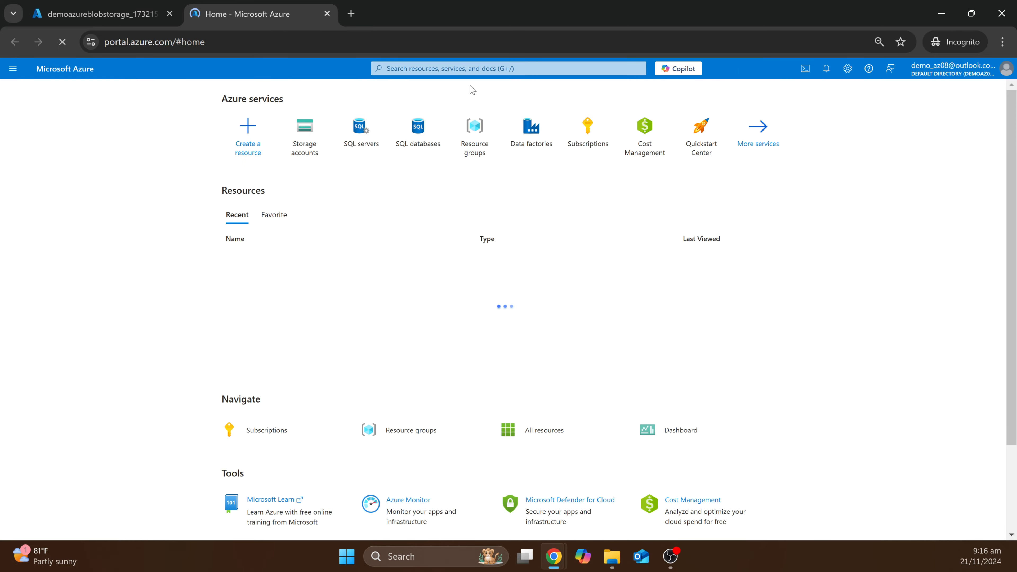
- Find SQL databases via 'sql dat' and choose resource group adf_demo_rg
{"action": "left_click", "coordinate": [444, 69]}
{"action": "type", "text": "sq"}
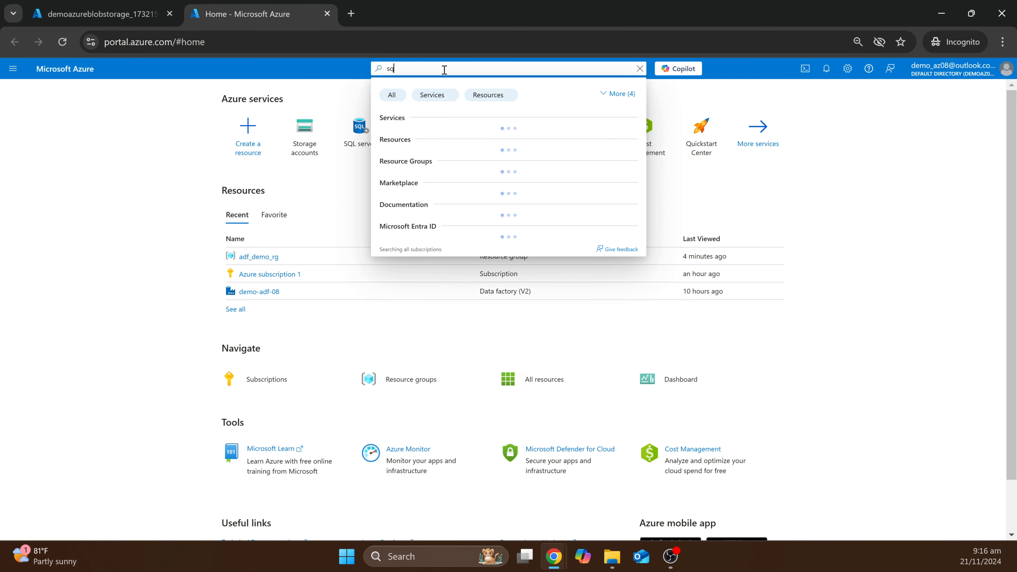
{"action": "type", "text": "l dat"}
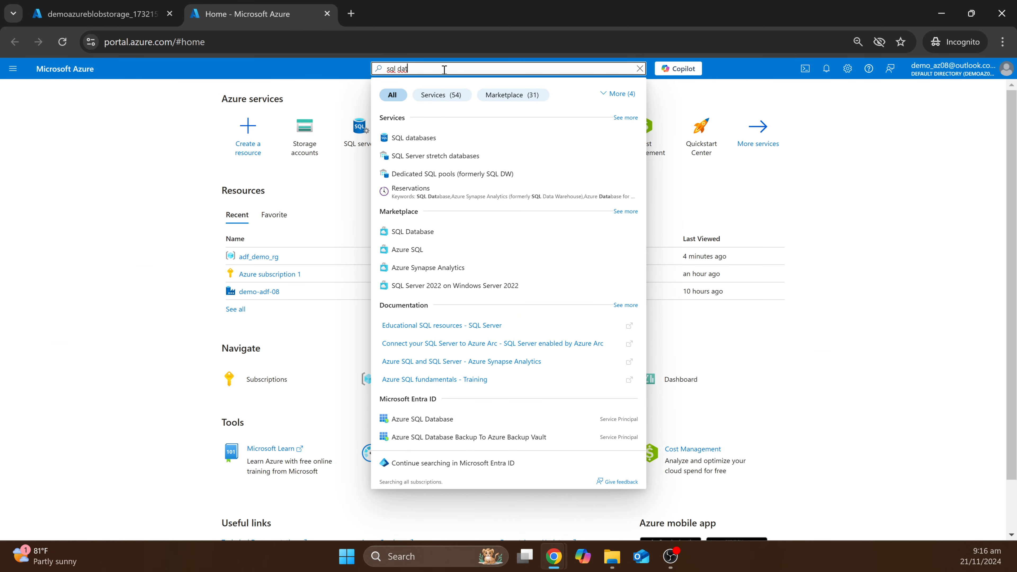
{"action": "left_click", "coordinate": [402, 137]}
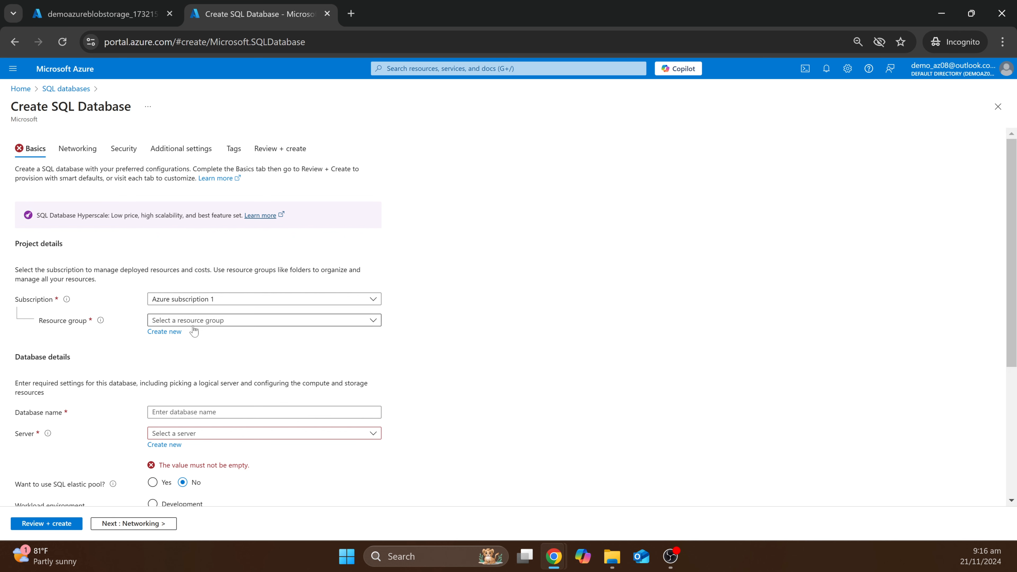
{"action": "left_click", "coordinate": [202, 321]}
{"action": "left_click", "coordinate": [178, 360]}
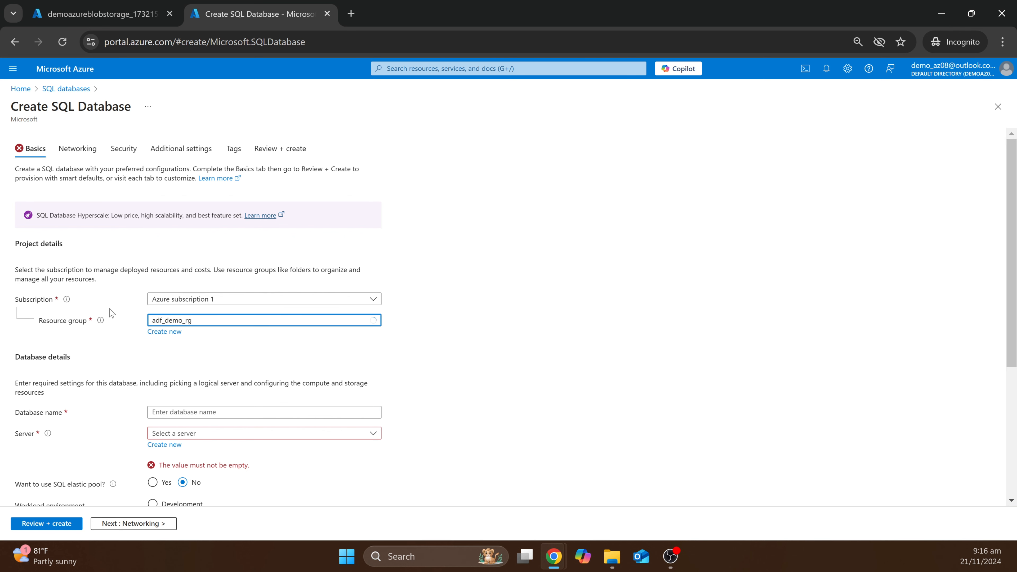
- Name the database demoazuresqldatabase08 and, with no server available, start a new server
{"action": "scroll", "coordinate": [108, 313], "scroll_direction": "down", "scroll_amount": 3}
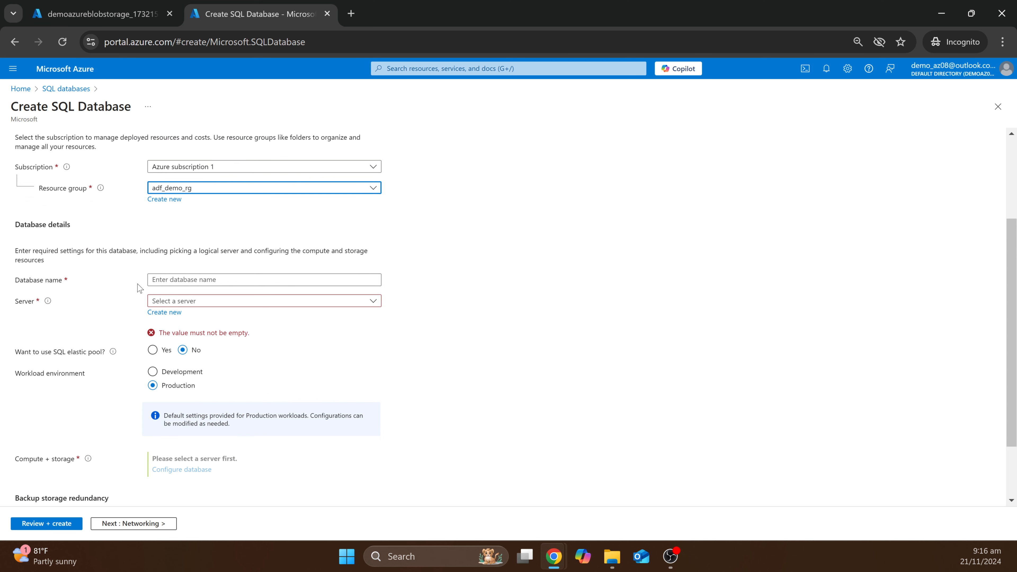
{"action": "left_click", "coordinate": [192, 278]}
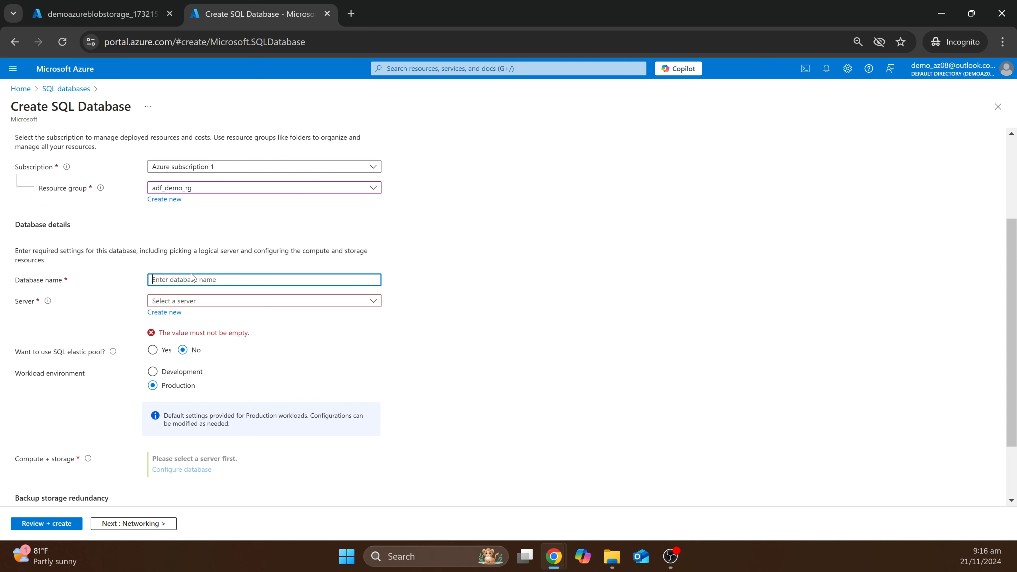
{"action": "type", "text": "demoazuresqldatabase08"}
{"action": "left_click", "coordinate": [113, 320]}
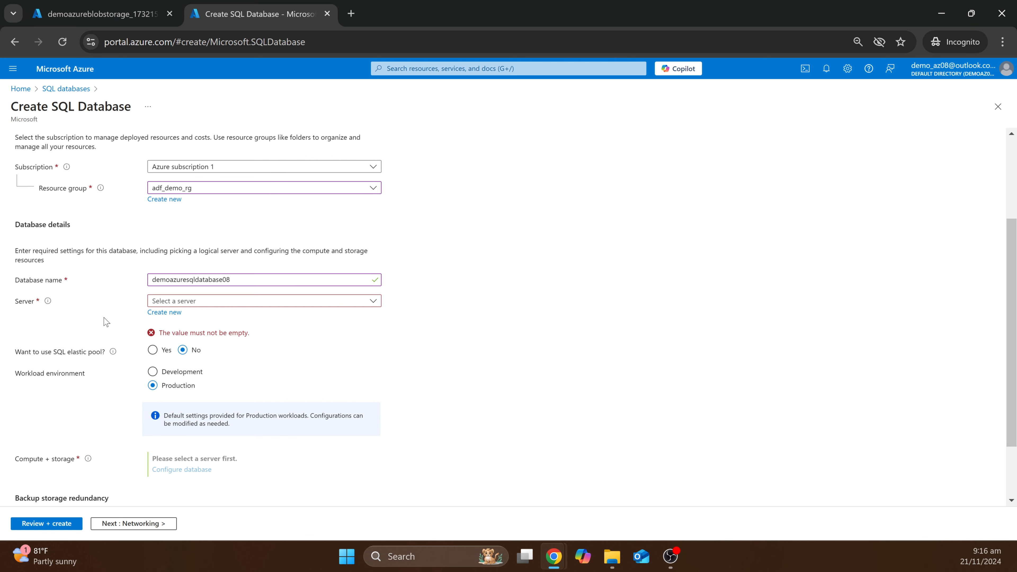
{"action": "left_click", "coordinate": [204, 304]}
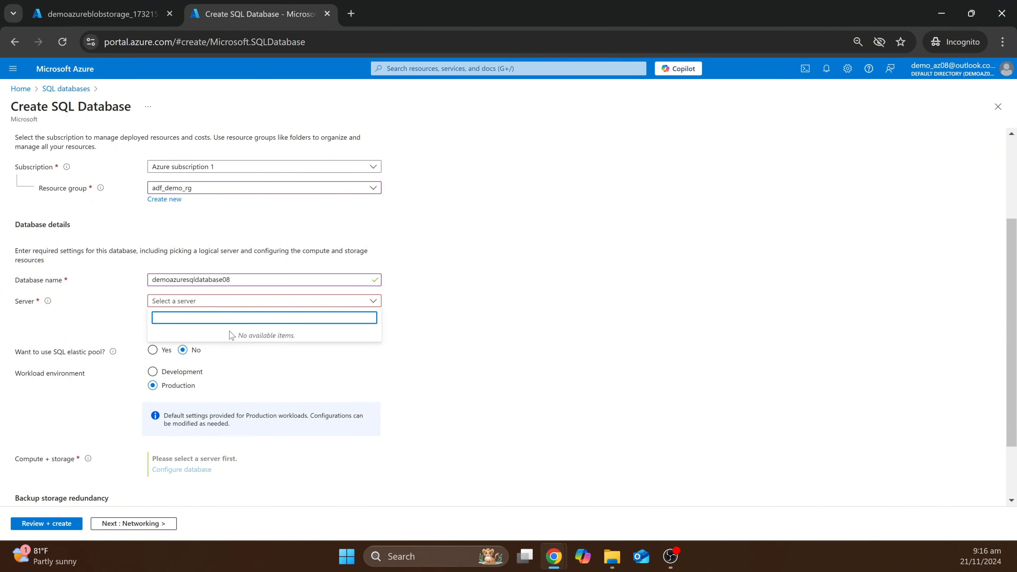
{"action": "left_click", "coordinate": [246, 336]}
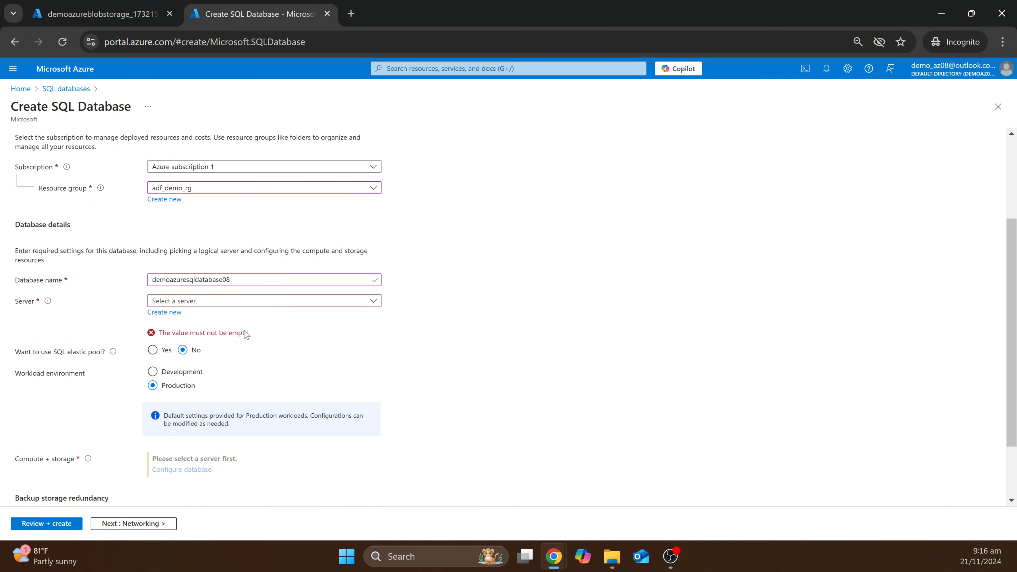
{"action": "left_click", "coordinate": [166, 313]}
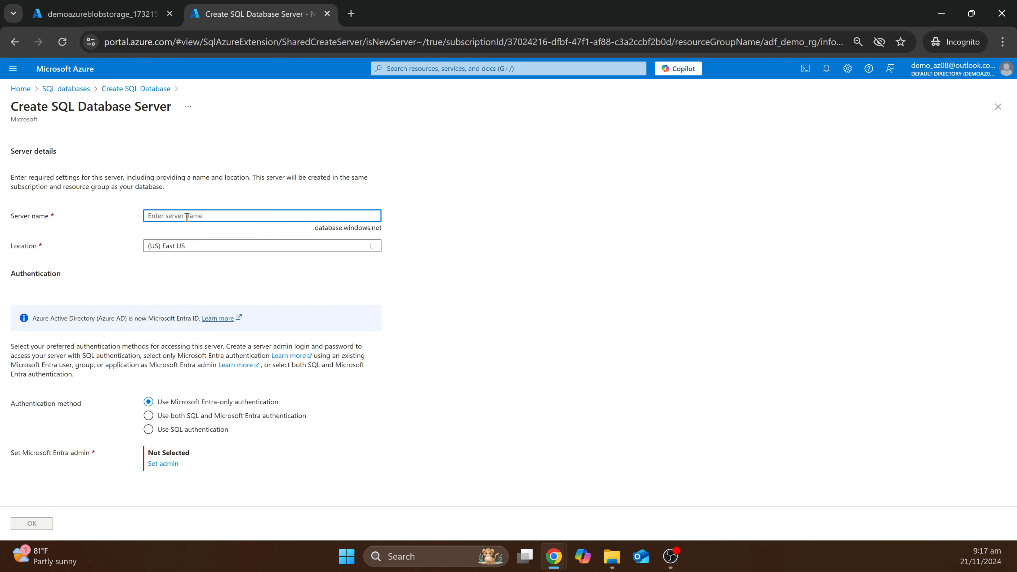
- Name the server demoazuresqlserver08 and set its location to Southeast Asia
{"action": "type", "text": "demoazure"}
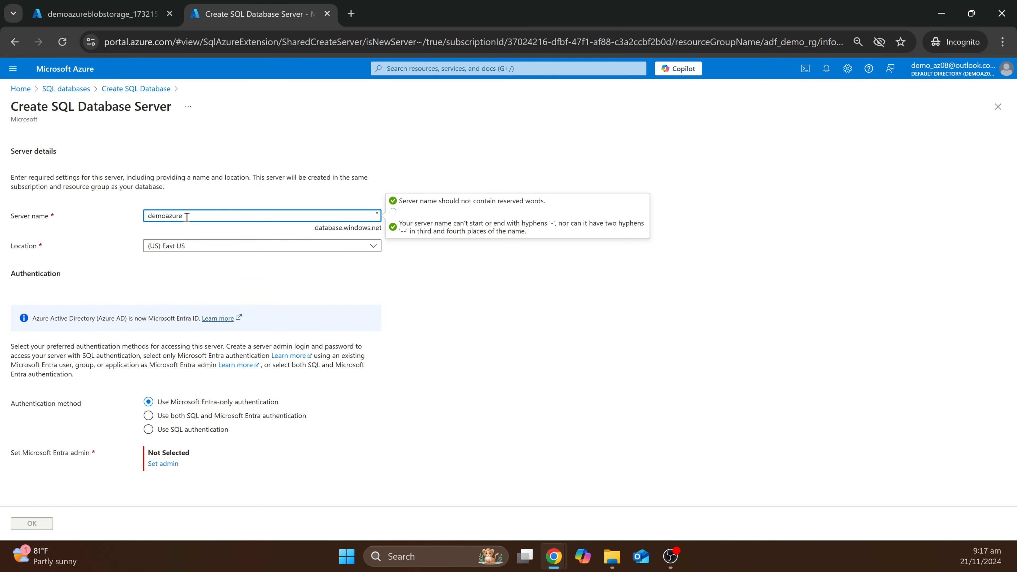
{"action": "type", "text": "sqlserver08"}
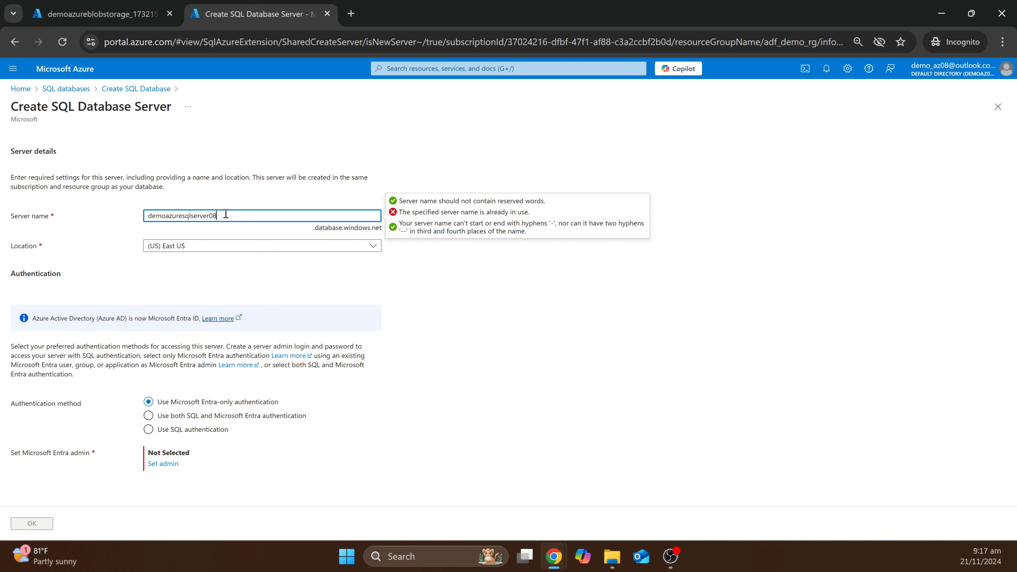
{"action": "left_click", "coordinate": [166, 246]}
{"action": "type", "text": "s"}
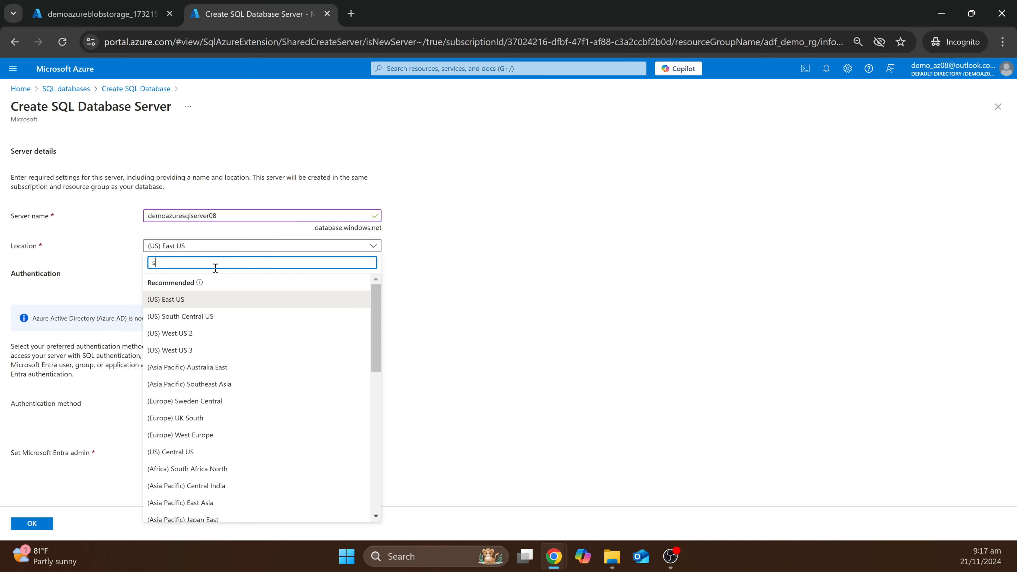
{"action": "type", "text": "outheast"}
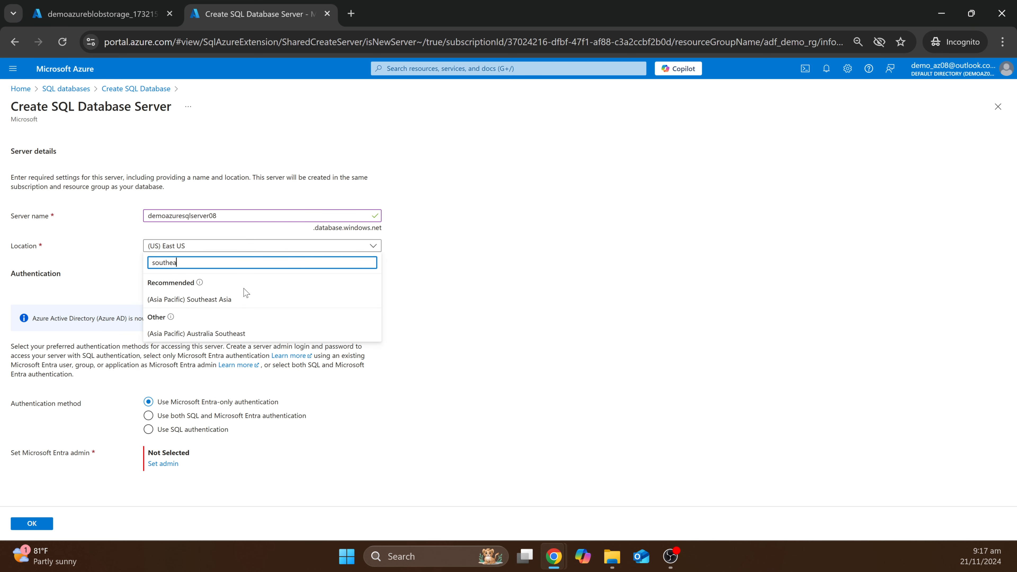
{"action": "left_click", "coordinate": [242, 298]}
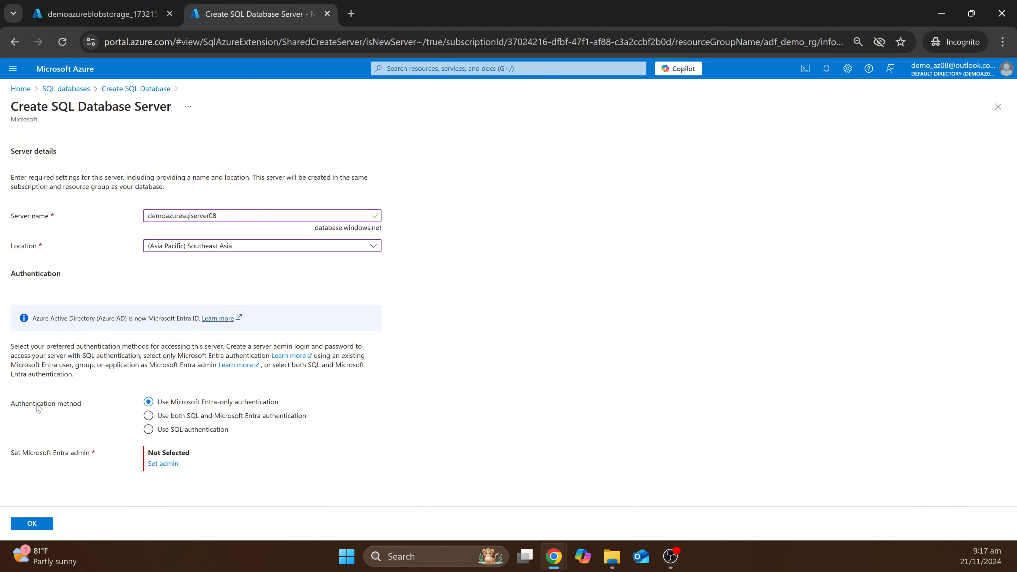
- Use SQL authentication with an admin login and matching password, then confirm the server
{"action": "left_click", "coordinate": [148, 430]}
{"action": "scroll", "coordinate": [410, 382], "scroll_direction": "down", "scroll_amount": 1}
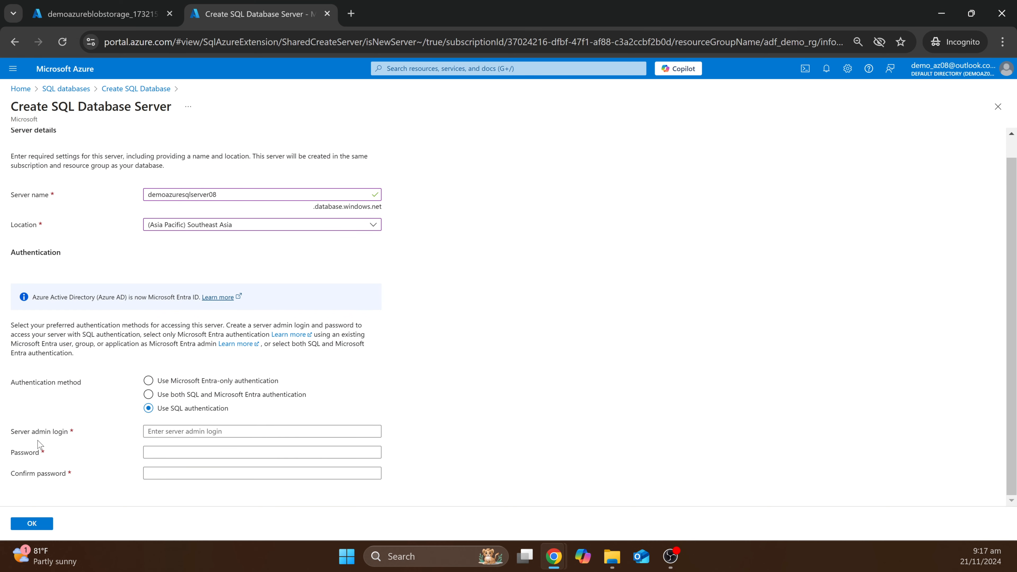
{"action": "left_click", "coordinate": [181, 433]}
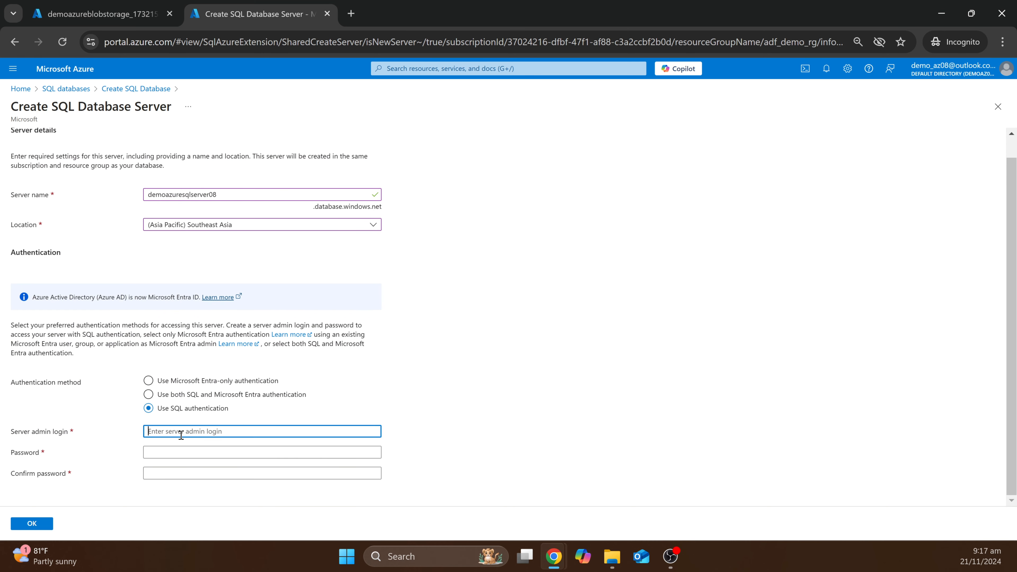
{"action": "type", "text": "demo_az08"}
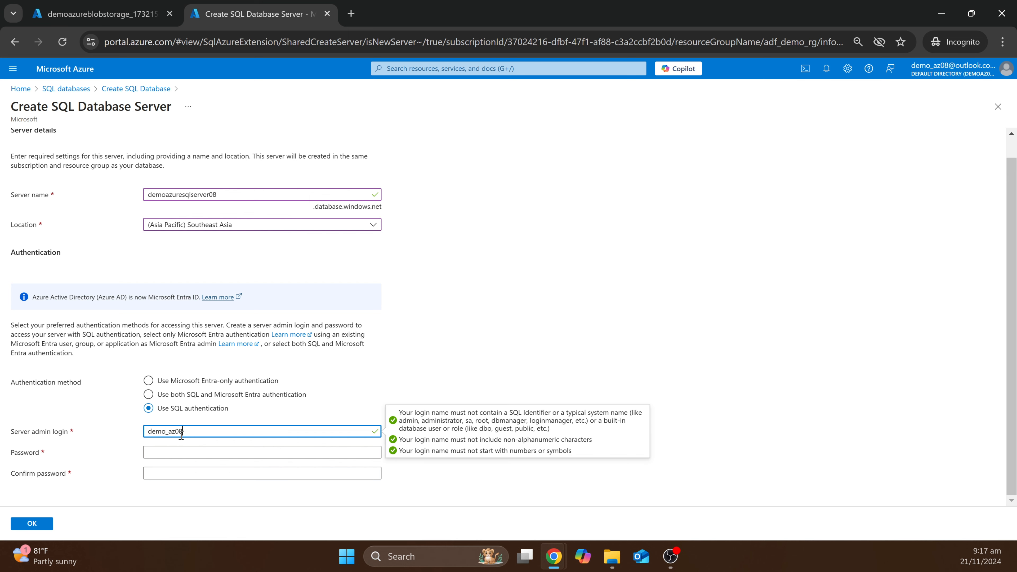
{"action": "key", "text": "Tab"}
{"action": "type", "text": "D••••••••"}
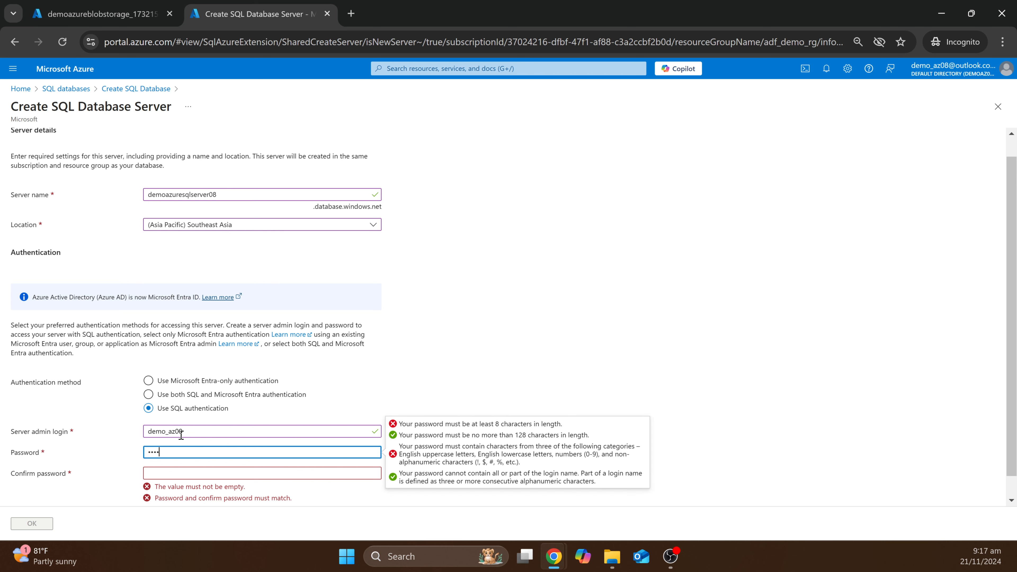
{"action": "type", "text": "••"}
{"action": "key", "text": "Tab"}
{"action": "type", "text": "•••"}
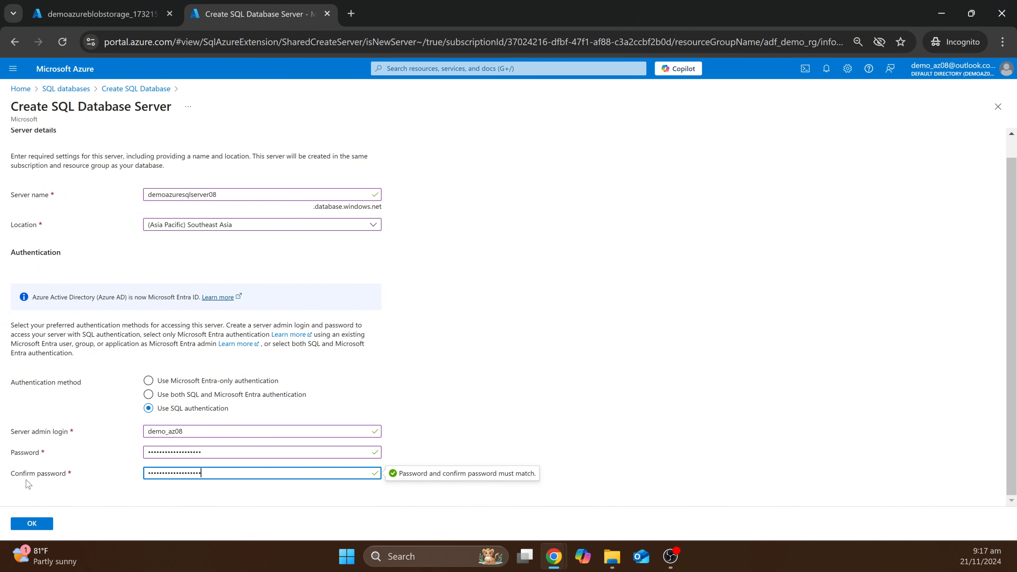
{"action": "left_click", "coordinate": [42, 527]}
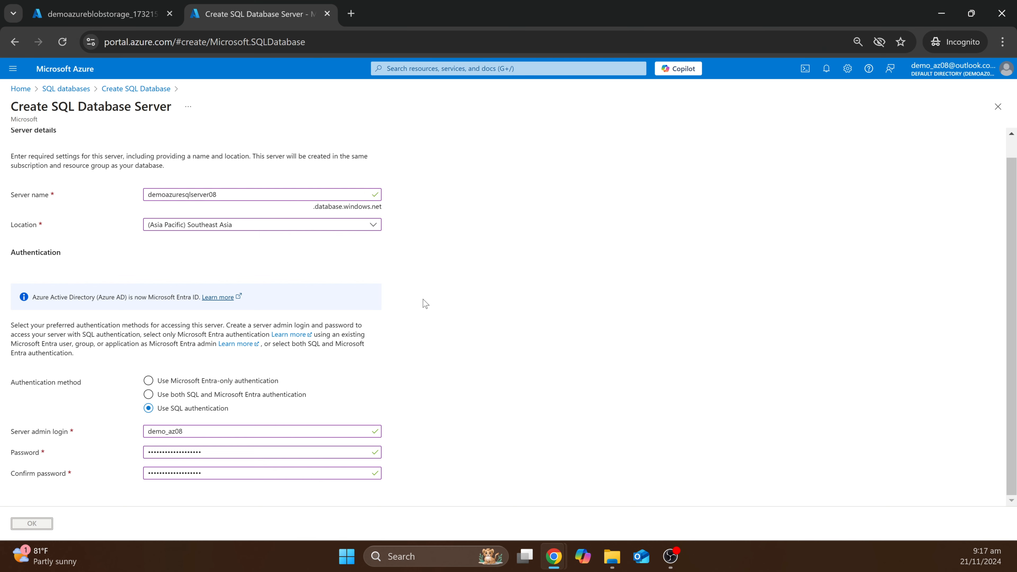
- Set the workload environment to Development and go to Configure database under Compute + storage
{"action": "scroll", "coordinate": [500, 296], "scroll_direction": "down", "scroll_amount": 2}
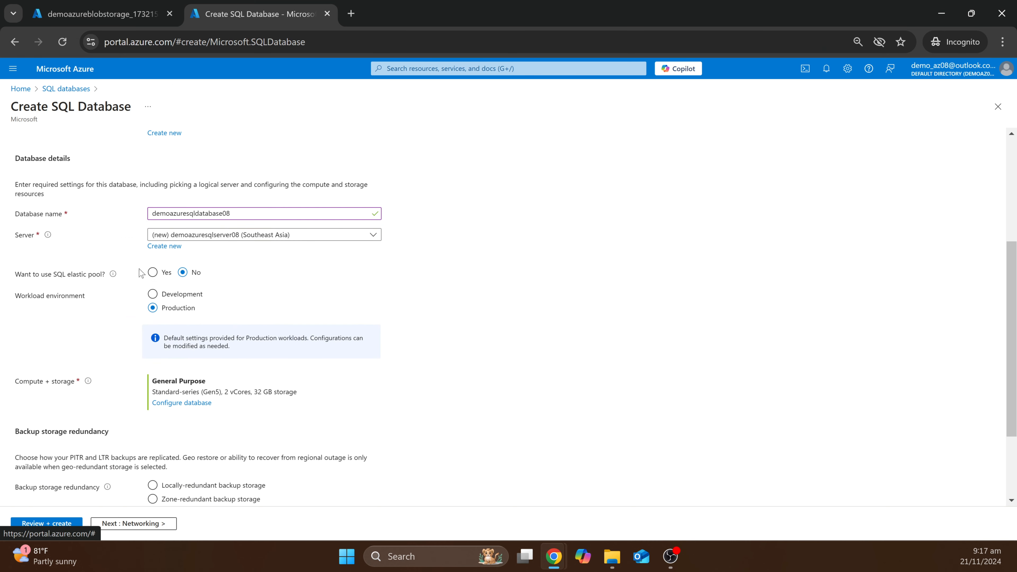
{"action": "scroll", "coordinate": [47, 285], "scroll_direction": "down", "scroll_amount": 3}
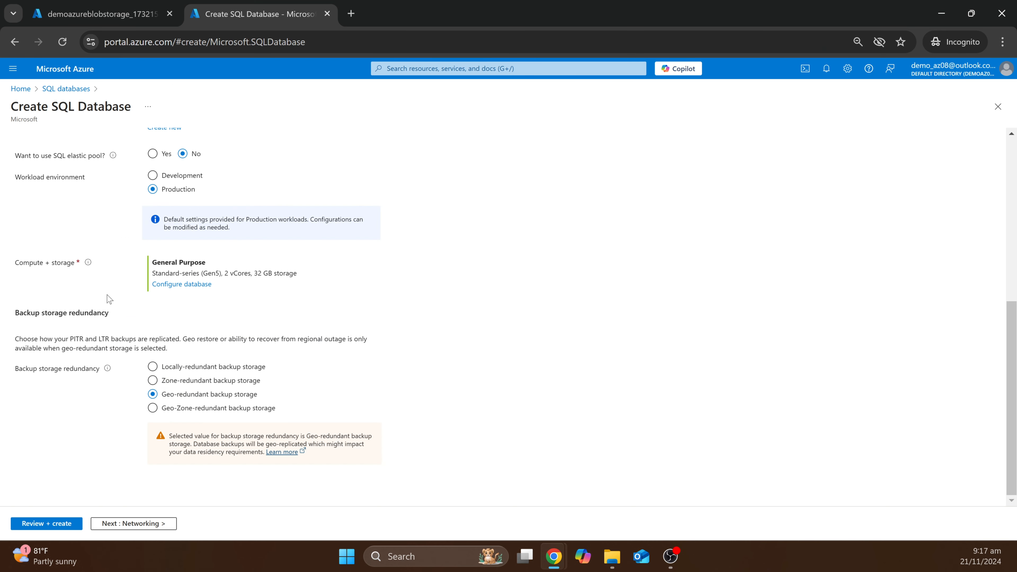
{"action": "scroll", "coordinate": [109, 299], "scroll_direction": "up", "scroll_amount": 8}
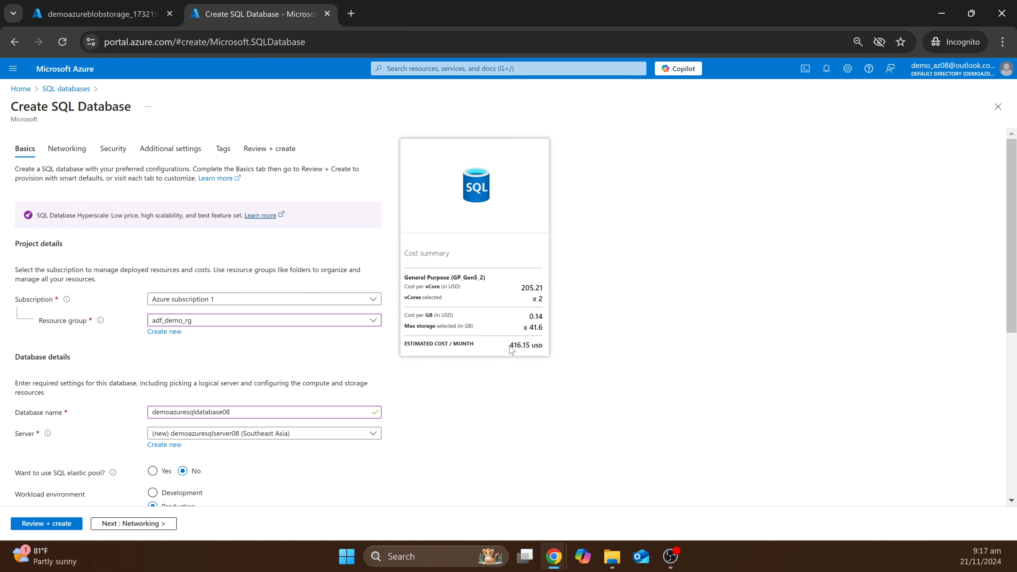
{"action": "scroll", "coordinate": [543, 347], "scroll_direction": "down", "scroll_amount": 5}
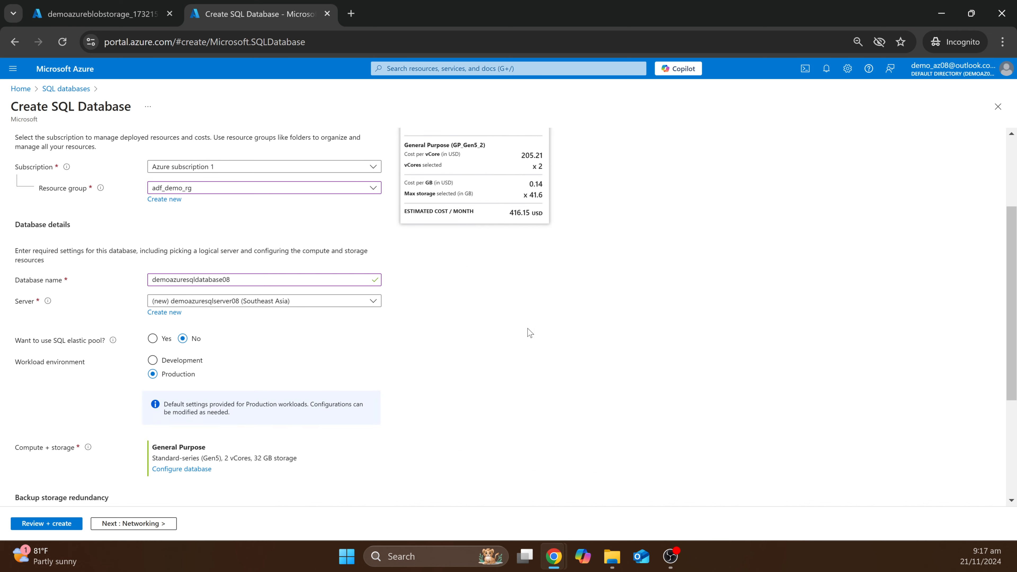
{"action": "scroll", "coordinate": [527, 332], "scroll_direction": "up", "scroll_amount": 3}
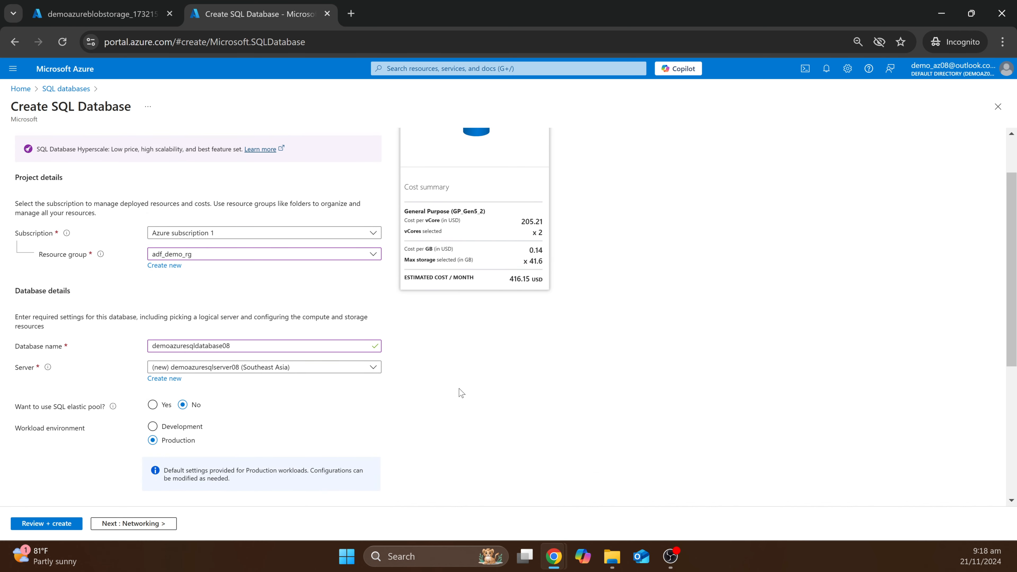
{"action": "scroll", "coordinate": [462, 387], "scroll_direction": "down", "scroll_amount": 2}
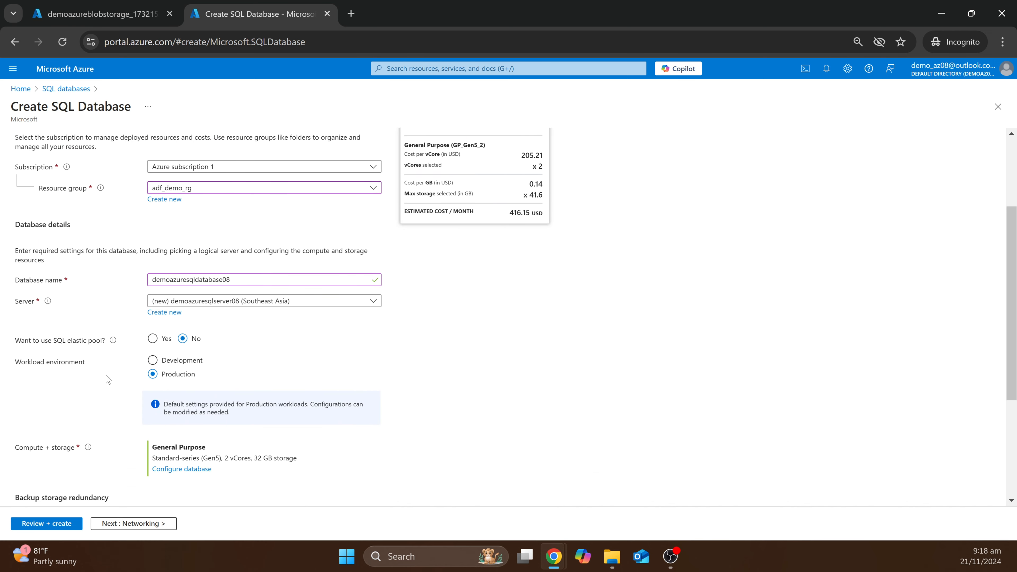
{"action": "left_click", "coordinate": [165, 361]}
{"action": "scroll", "coordinate": [93, 404], "scroll_direction": "down", "scroll_amount": 2}
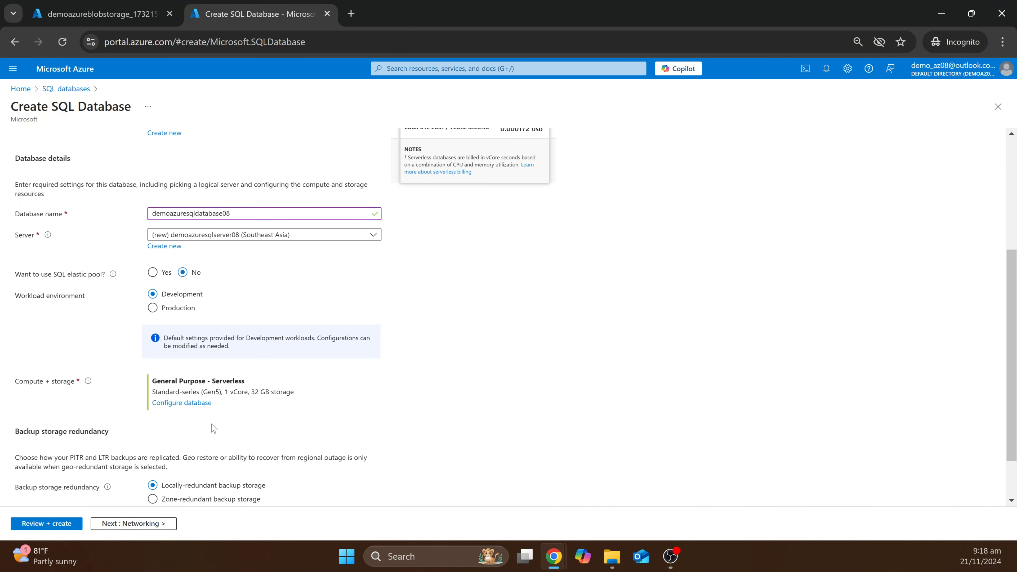
{"action": "left_click", "coordinate": [183, 403]}
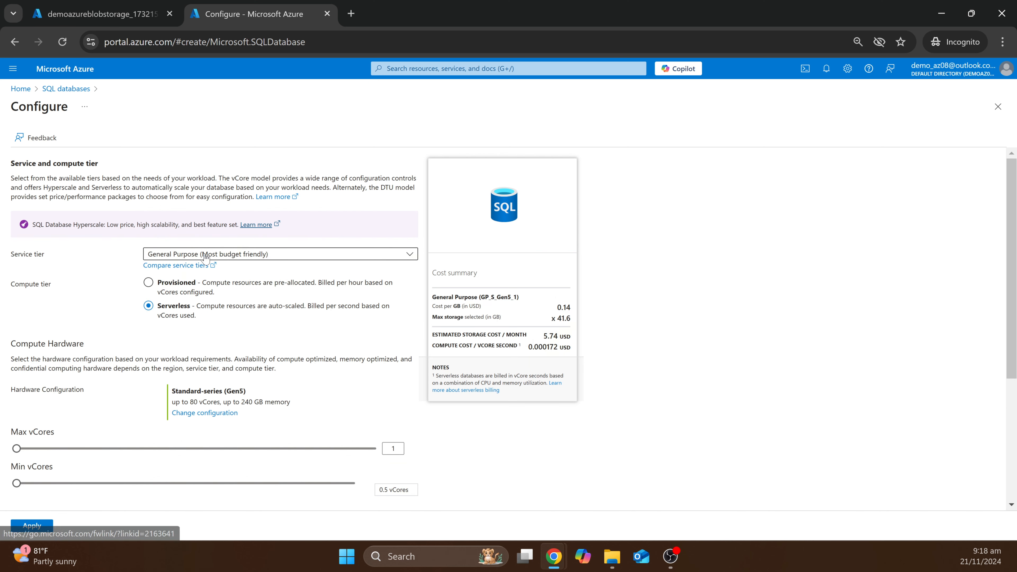
- Keep the Standard-series (Gen5) hardware configuration
{"action": "scroll", "coordinate": [100, 324], "scroll_direction": "down", "scroll_amount": 1}
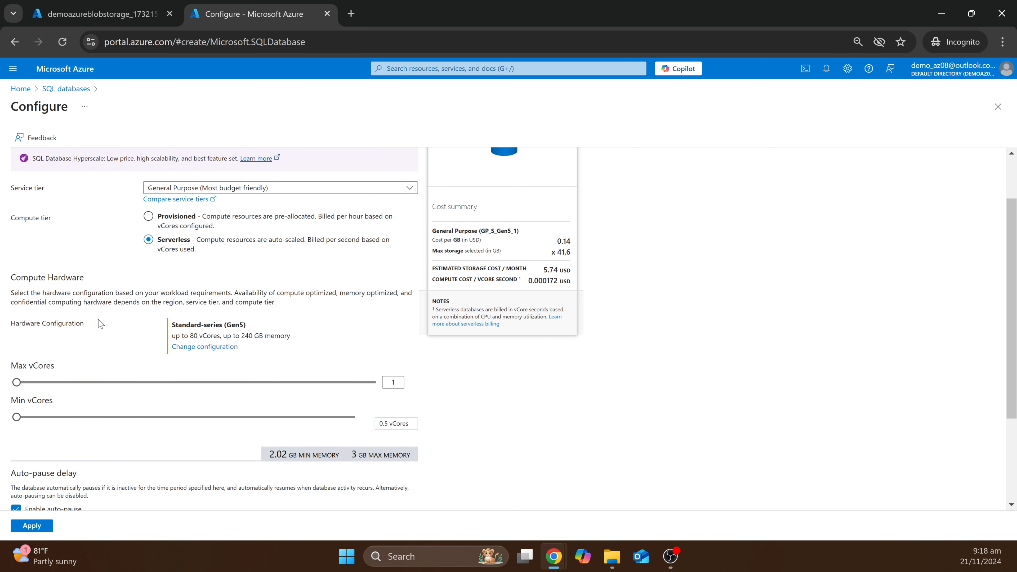
{"action": "left_click", "coordinate": [199, 348]}
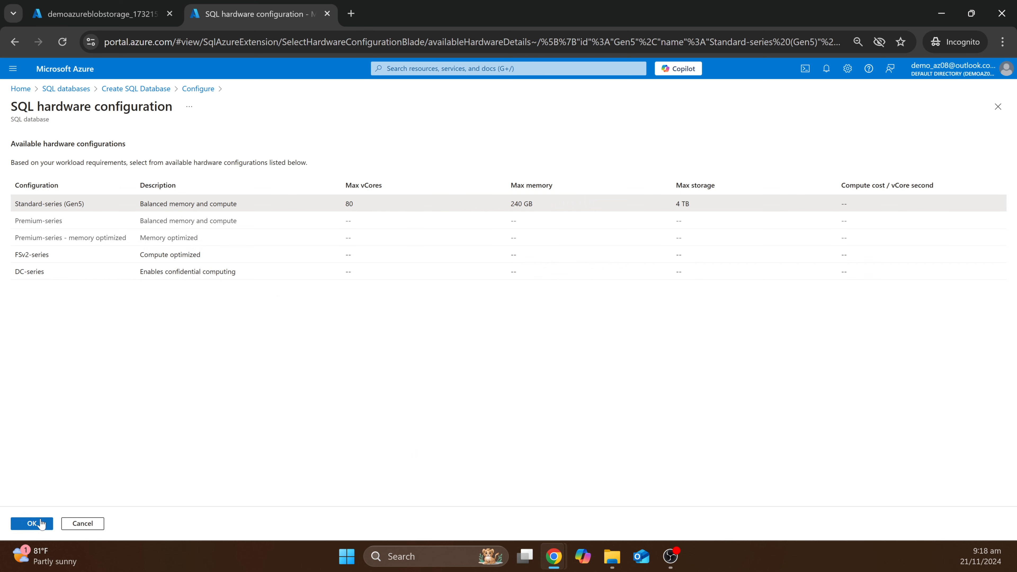
{"action": "left_click", "coordinate": [42, 524]}
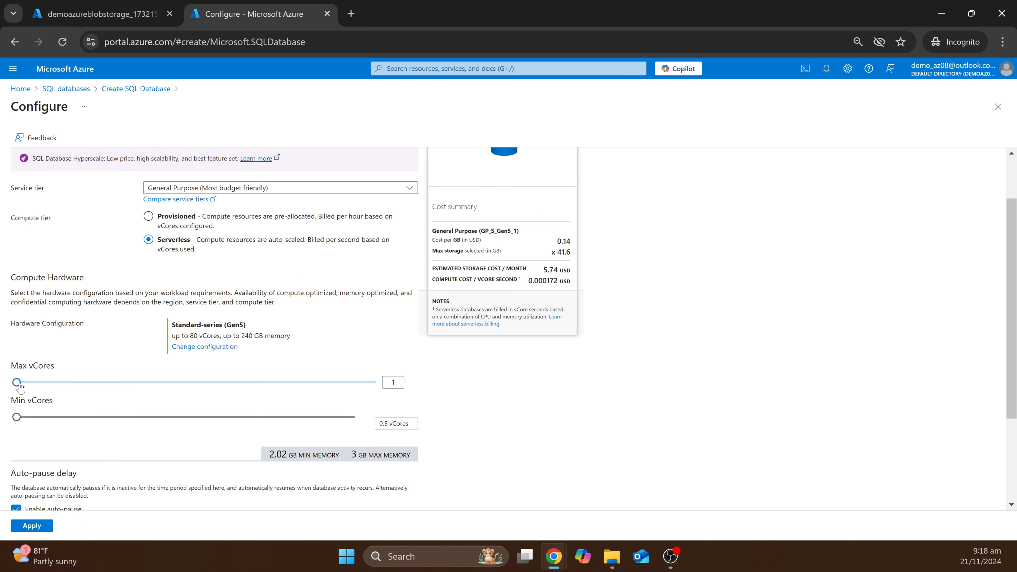
- Set auto-pause to 0 hours 15 minutes and data max size to 1 GB
{"action": "scroll", "coordinate": [60, 377], "scroll_direction": "down", "scroll_amount": 3}
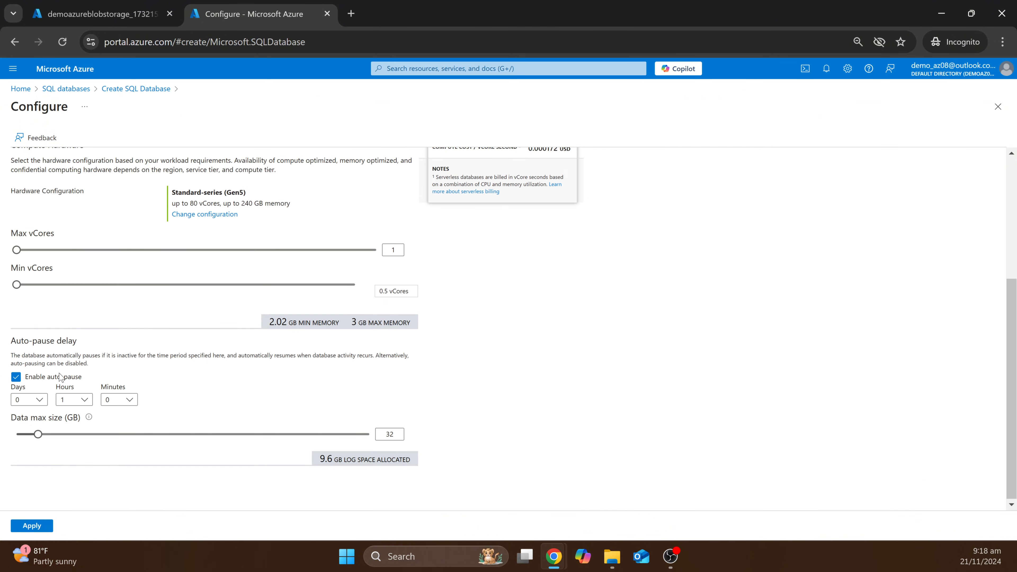
{"action": "left_click", "coordinate": [83, 399]}
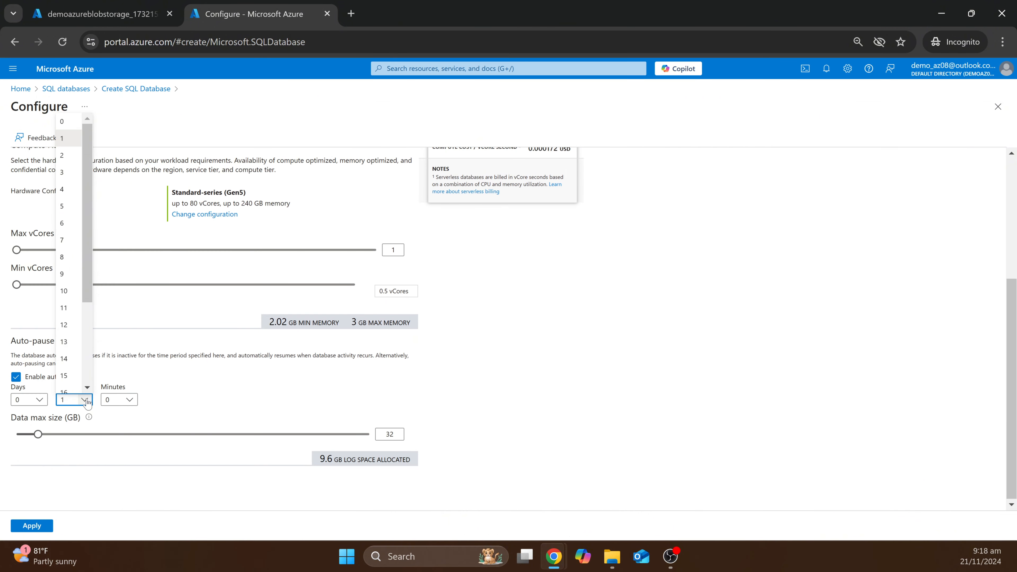
{"action": "left_click", "coordinate": [69, 123]}
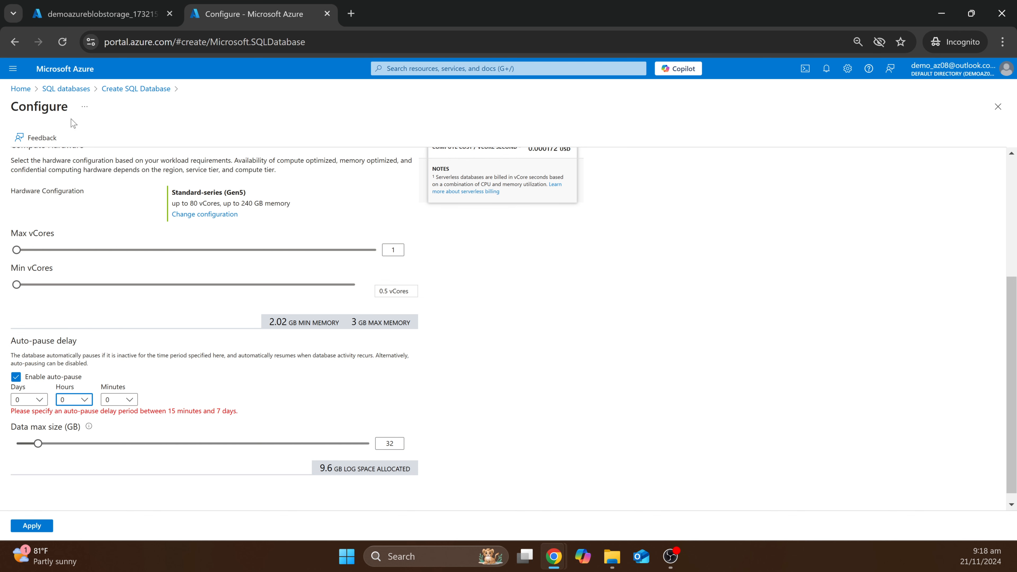
{"action": "left_click", "coordinate": [129, 399]}
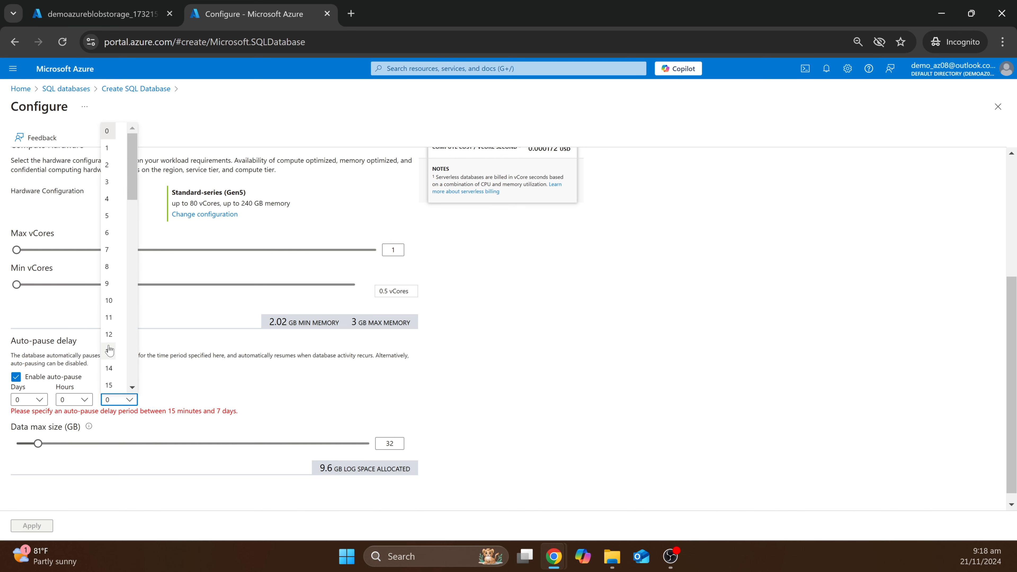
{"action": "left_click", "coordinate": [112, 386]}
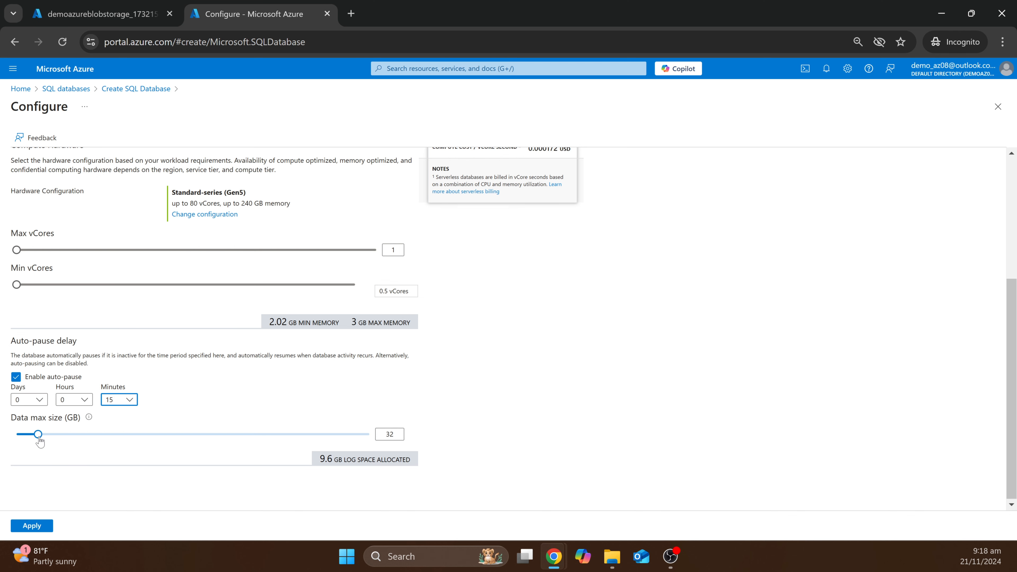
{"action": "left_click_drag", "start_coordinate": [38, 434], "coordinate": [14, 435]}
{"action": "scroll", "coordinate": [551, 376], "scroll_direction": "up", "scroll_amount": 3}
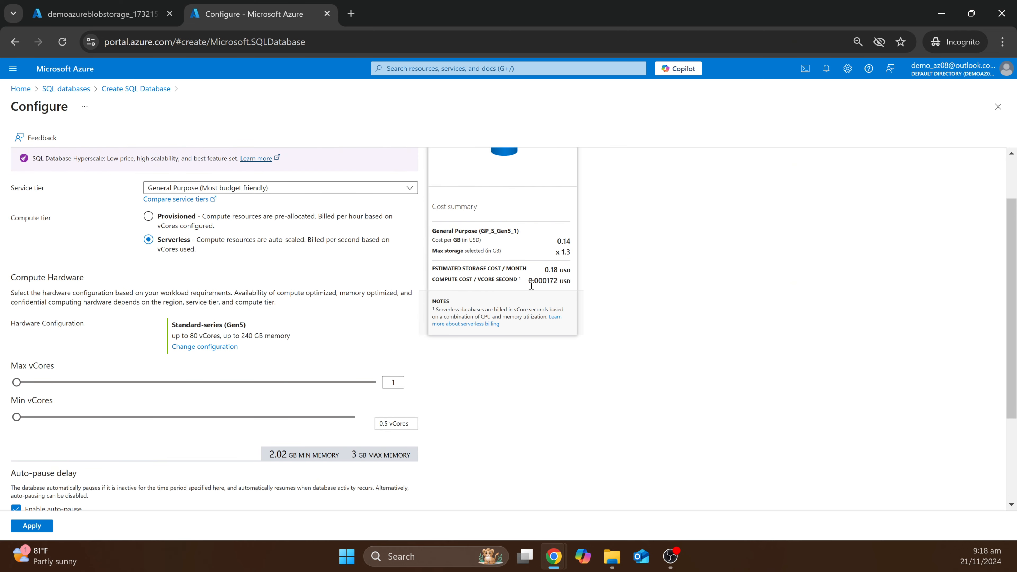
{"action": "scroll", "coordinate": [522, 375], "scroll_direction": "down", "scroll_amount": 3}
- Apply the compute settings, then use a public endpoint allowing Azure services and client IP
{"action": "left_click", "coordinate": [31, 525]}
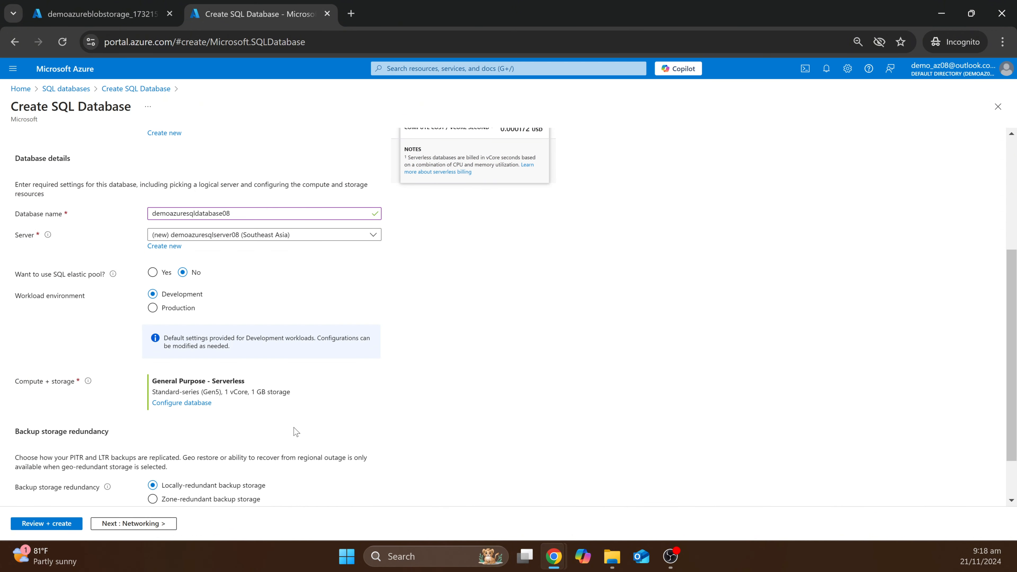
{"action": "scroll", "coordinate": [431, 337], "scroll_direction": "down", "scroll_amount": 2}
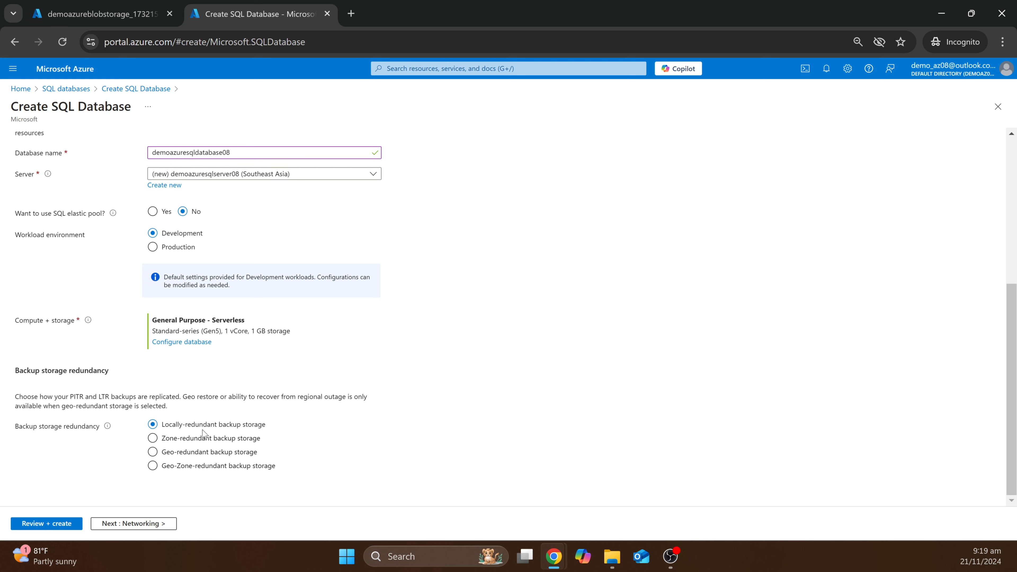
{"action": "left_click", "coordinate": [143, 523]}
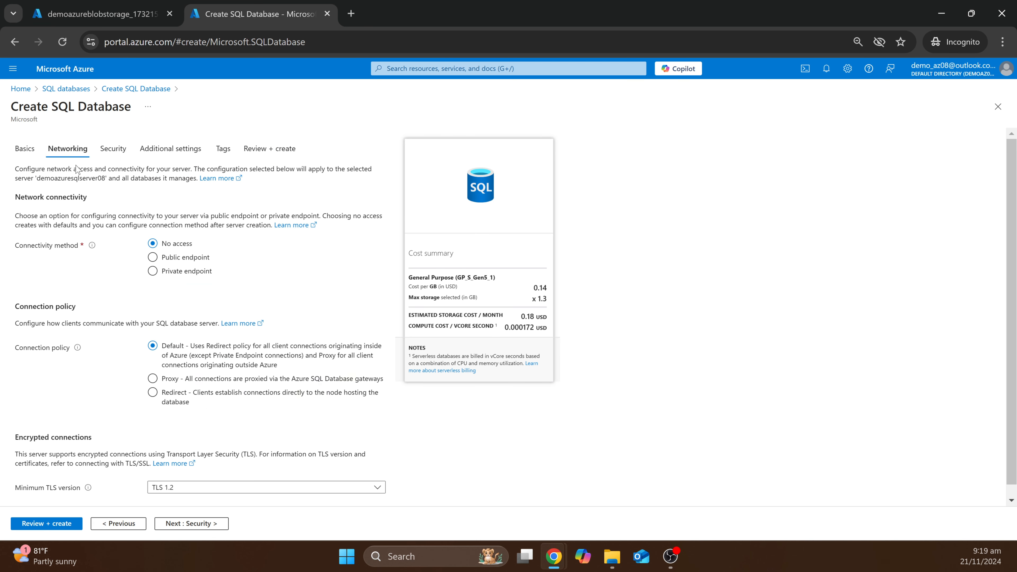
{"action": "left_click", "coordinate": [171, 259]}
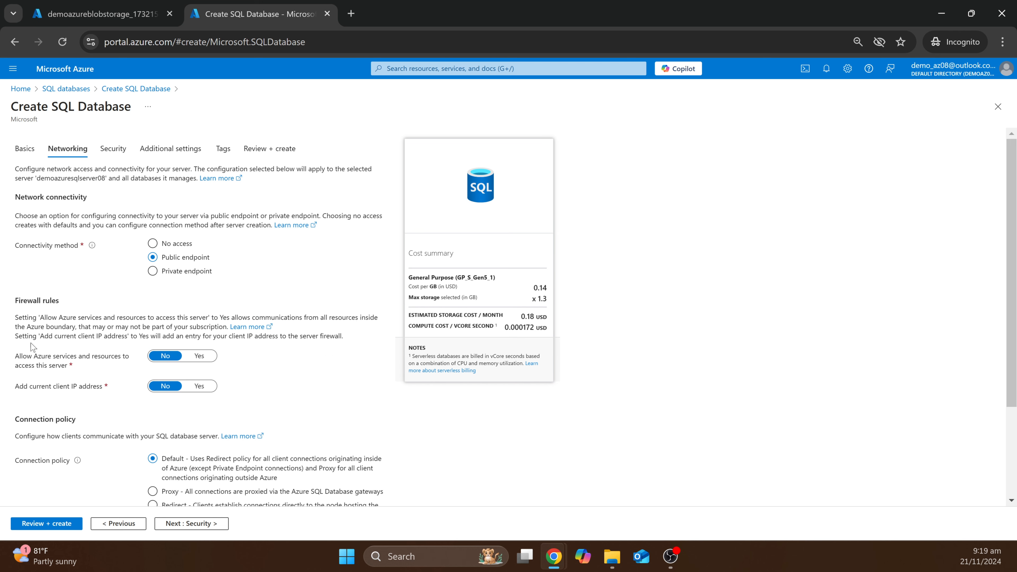
{"action": "left_click", "coordinate": [198, 357]}
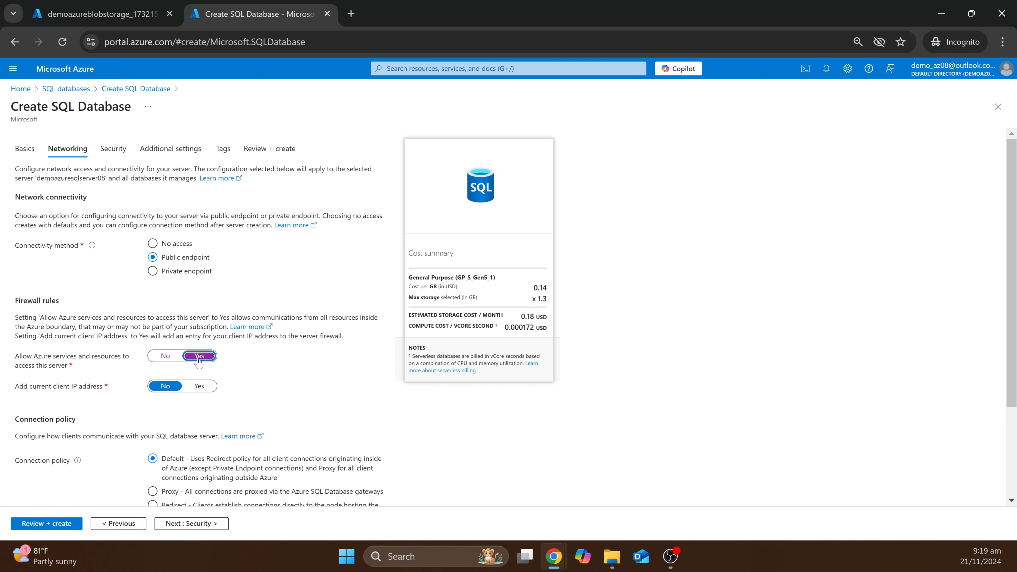
{"action": "left_click", "coordinate": [209, 388]}
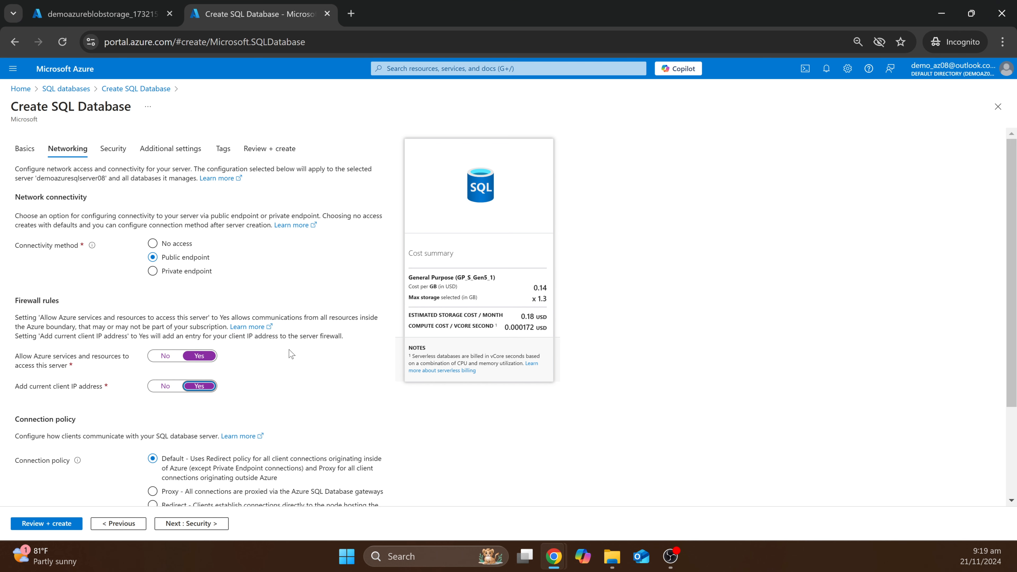
- Advance through Security, Additional settings and Tags to the database's Review + create
{"action": "scroll", "coordinate": [281, 348], "scroll_direction": "down", "scroll_amount": 3}
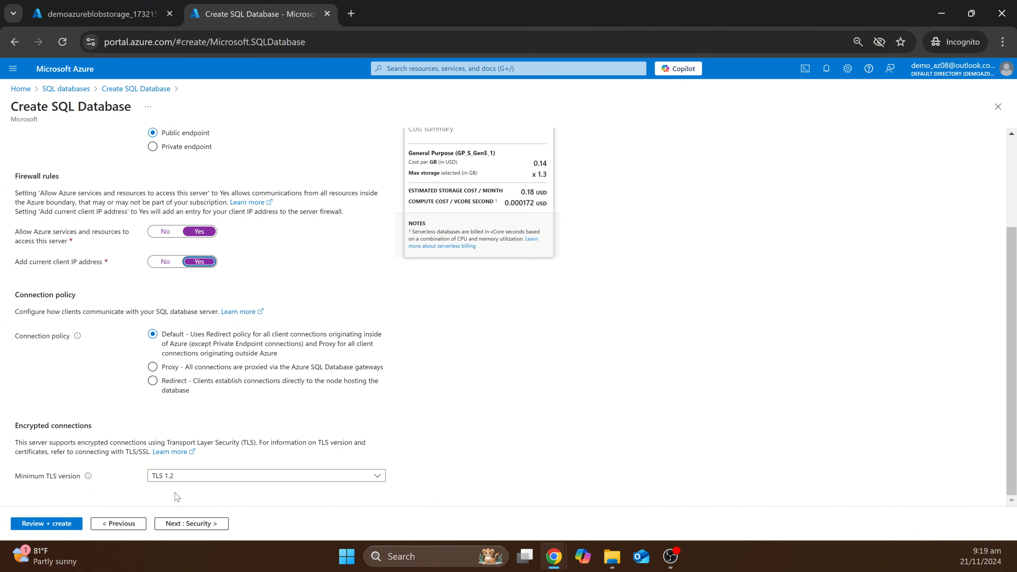
{"action": "left_click", "coordinate": [190, 528]}
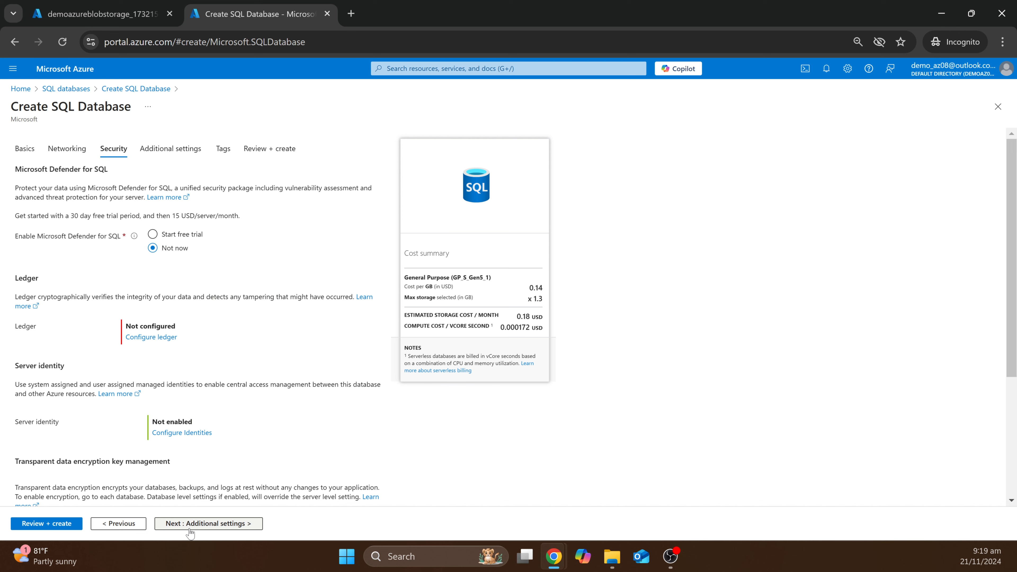
{"action": "left_click", "coordinate": [174, 529]}
{"action": "left_click", "coordinate": [169, 532]}
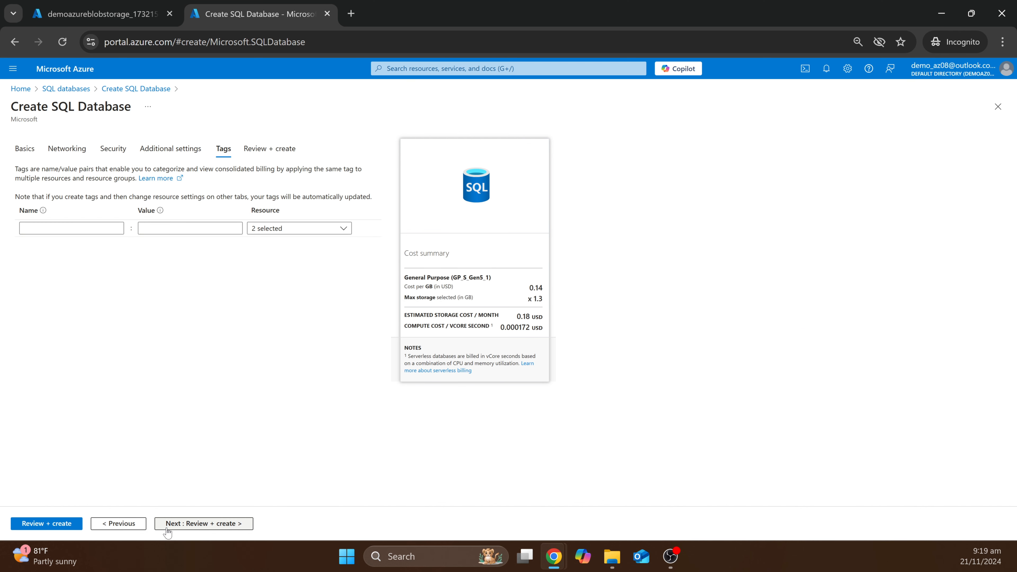
{"action": "left_click", "coordinate": [168, 531]}
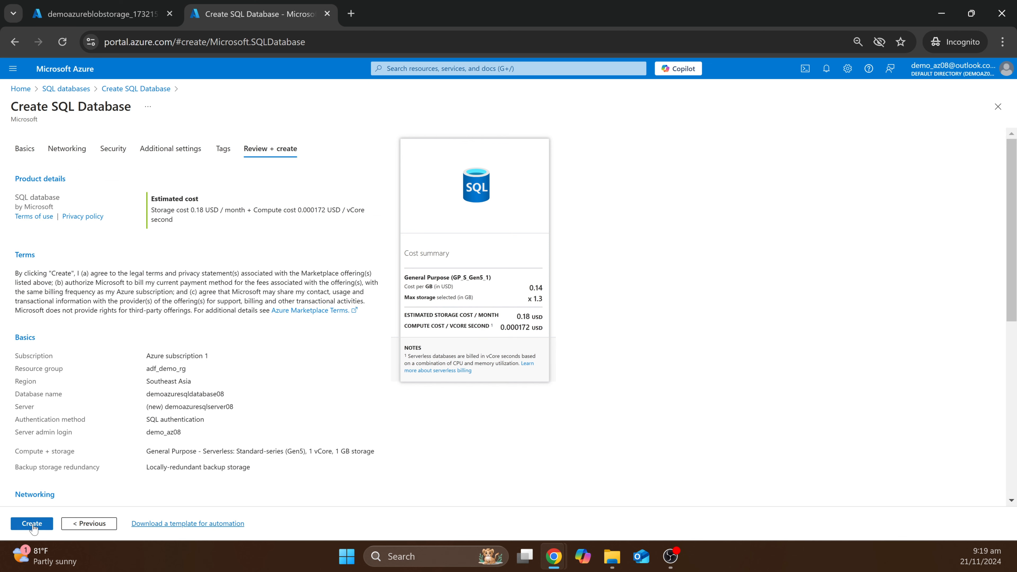
- Create the SQL database, then view demoazureblobstorage's Containers list under Data storage
{"action": "left_click", "coordinate": [32, 524]}
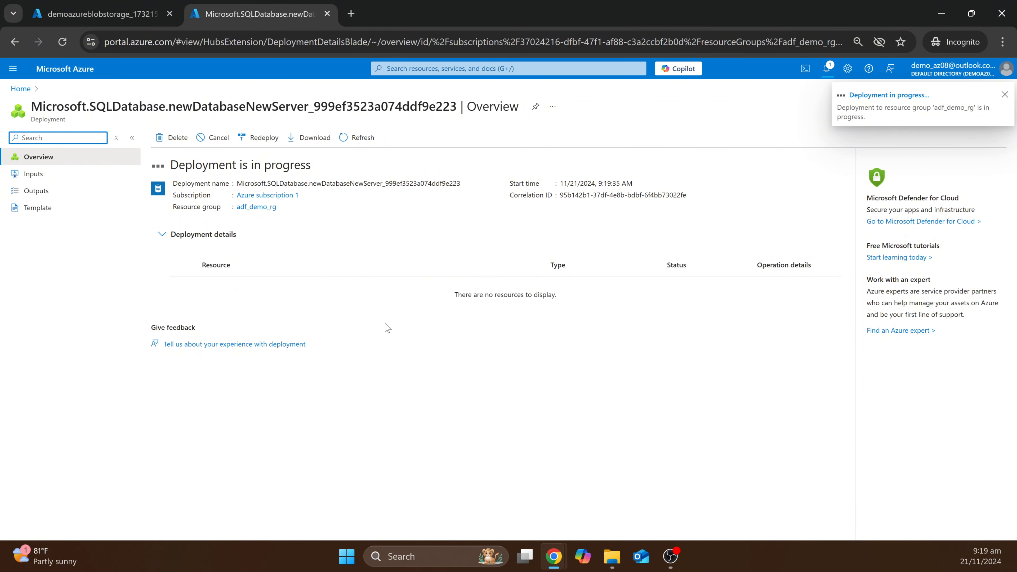
{"action": "left_click", "coordinate": [100, 12]}
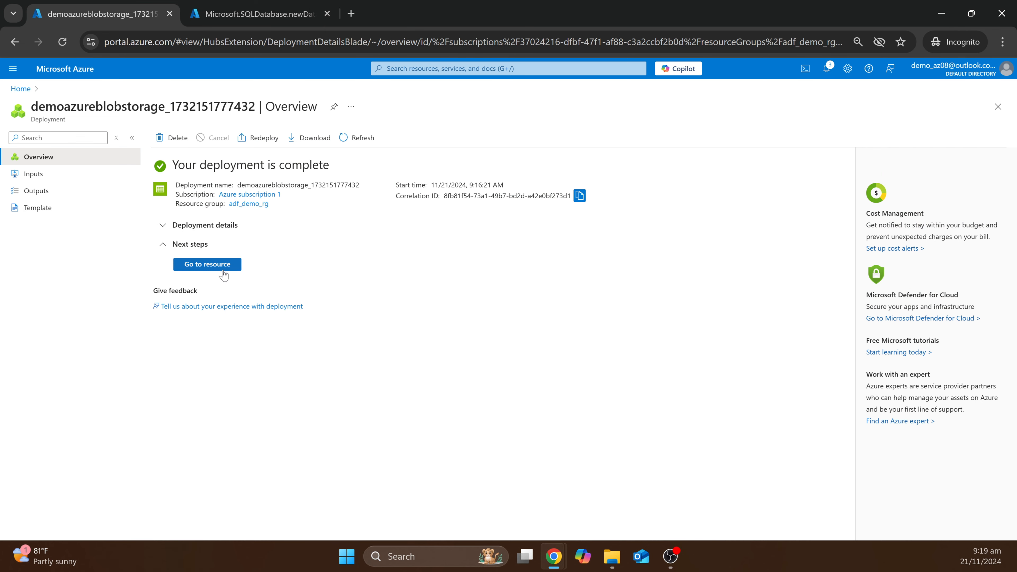
{"action": "left_click", "coordinate": [215, 268]}
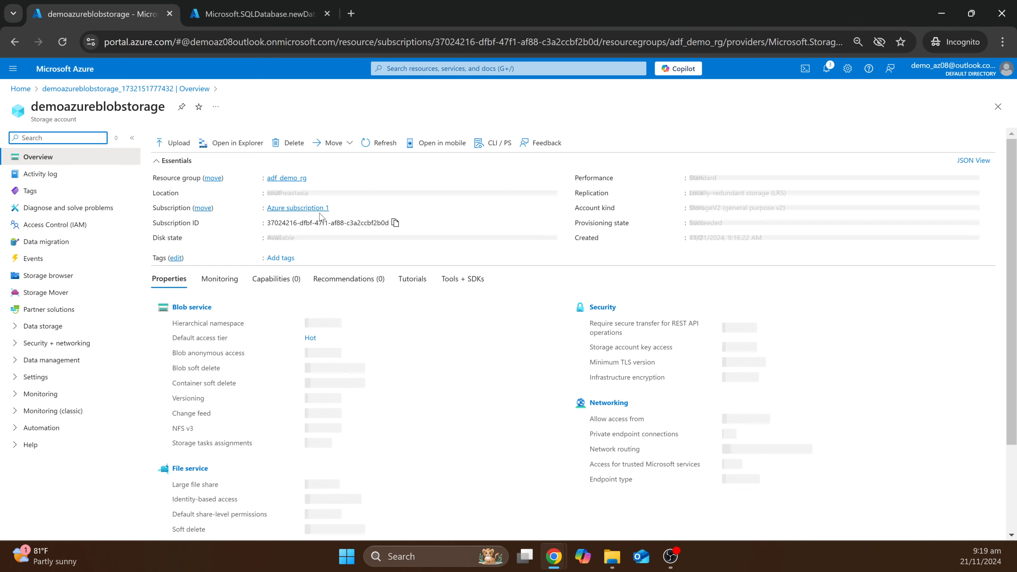
{"action": "left_click", "coordinate": [56, 328]}
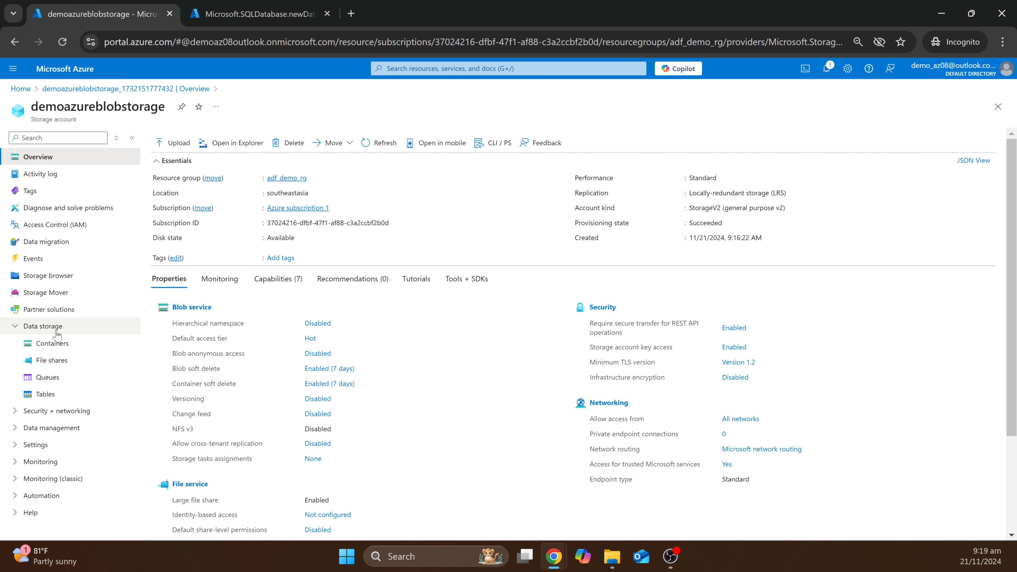
{"action": "left_click", "coordinate": [52, 343]}
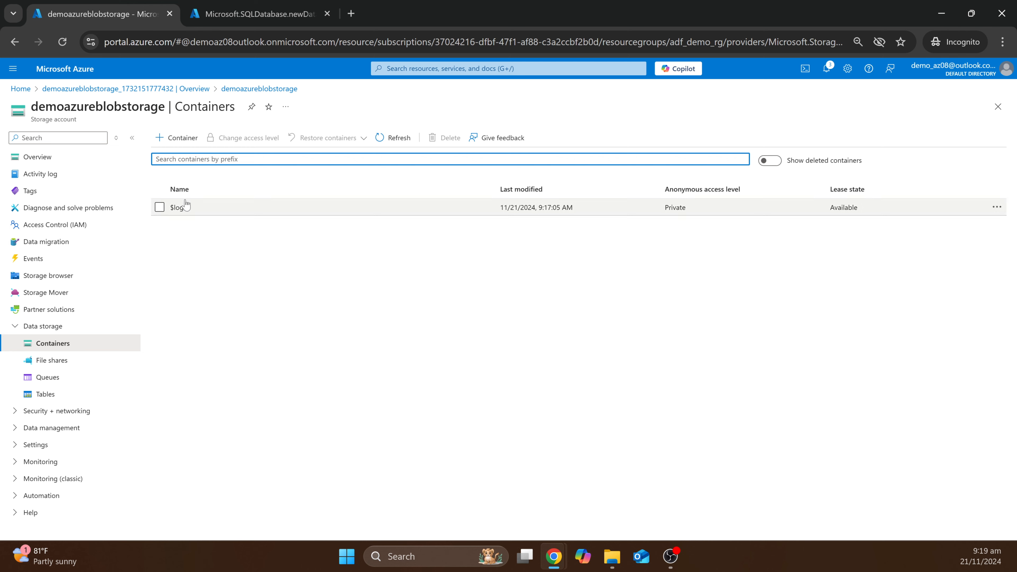
- Create the container 'input' and upload taxis.csv into it
{"action": "left_click", "coordinate": [172, 138]}
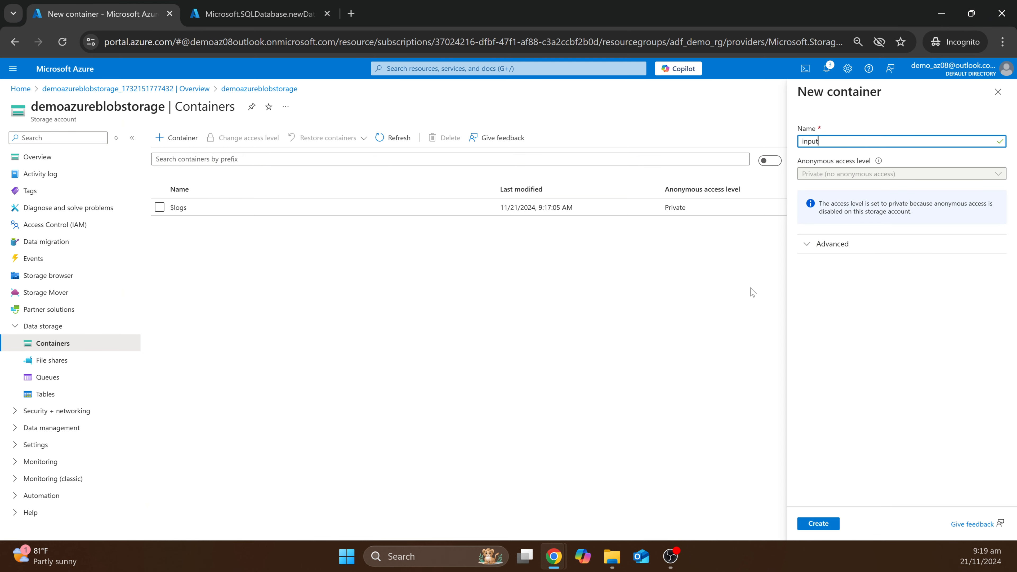
{"action": "left_click", "coordinate": [819, 526]}
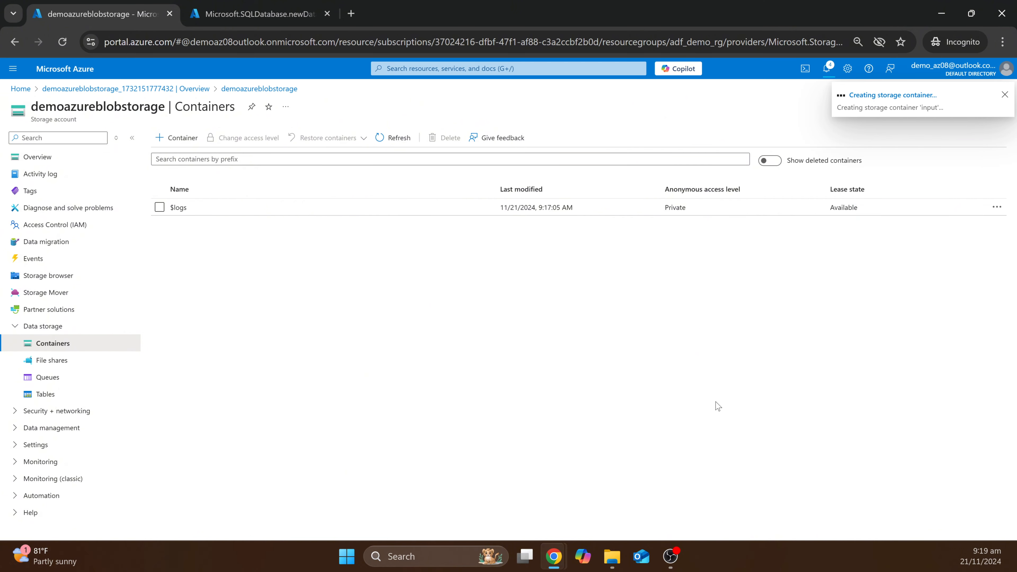
{"action": "left_click", "coordinate": [200, 230]}
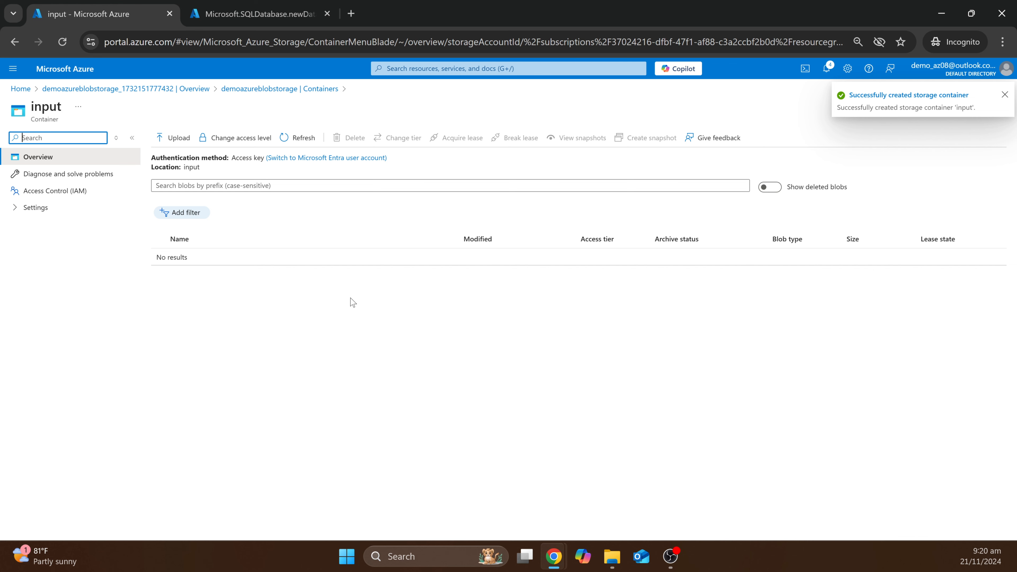
{"action": "left_click", "coordinate": [612, 556]}
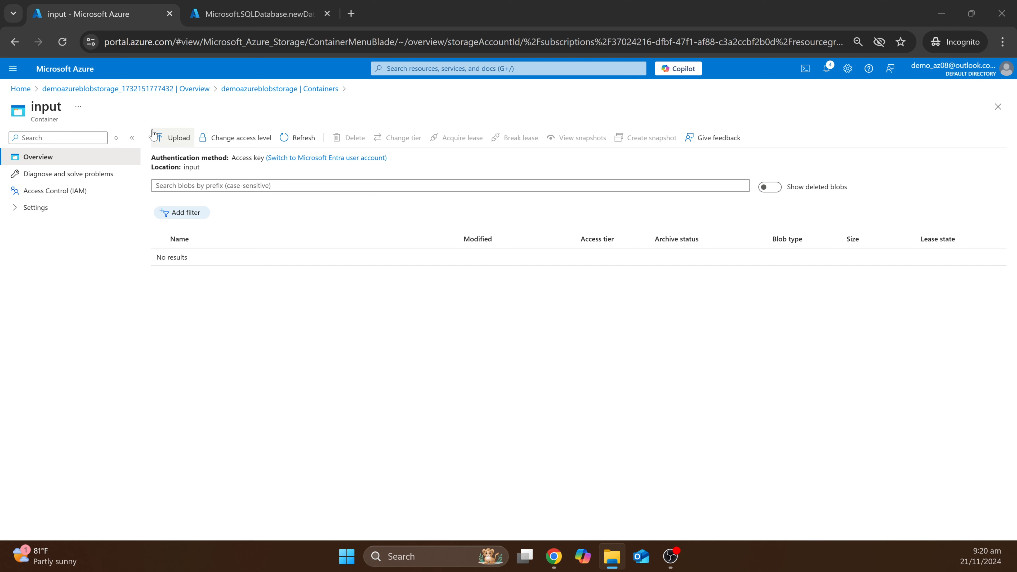
{"action": "left_click", "coordinate": [173, 138]}
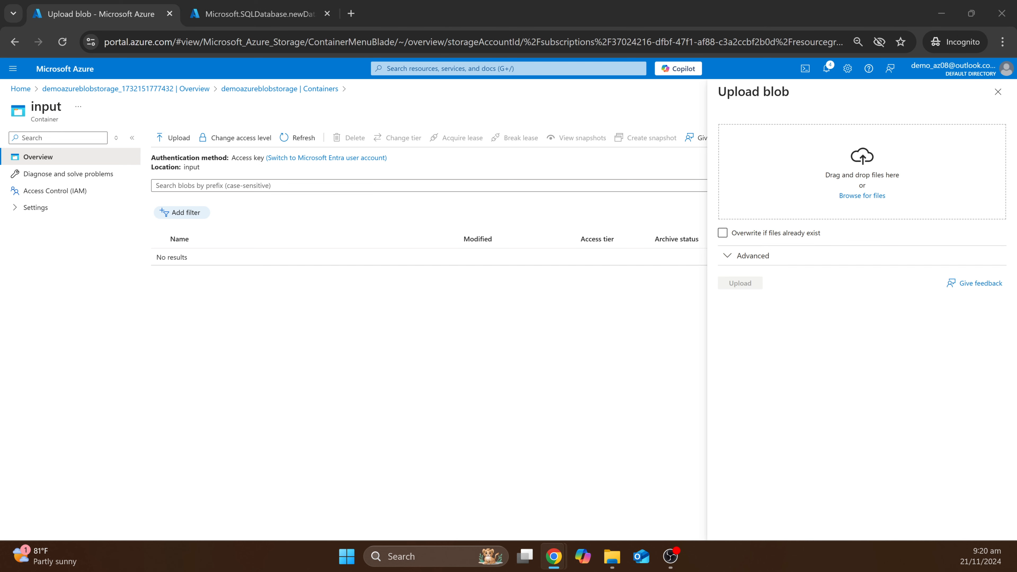
{"action": "left_click_drag", "start_coordinate": [0, 202], "coordinate": [779, 188]}
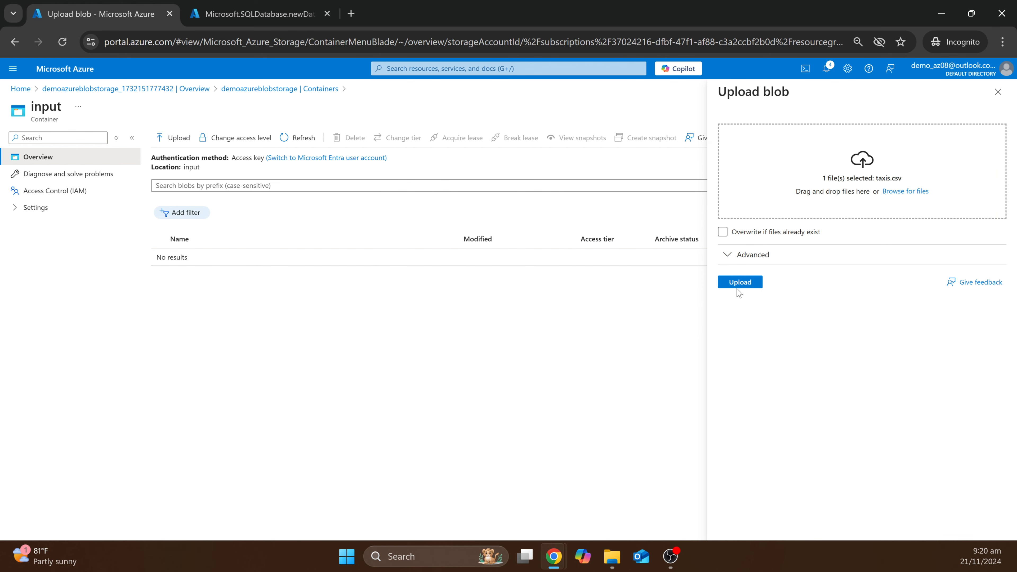
{"action": "left_click", "coordinate": [738, 283]}
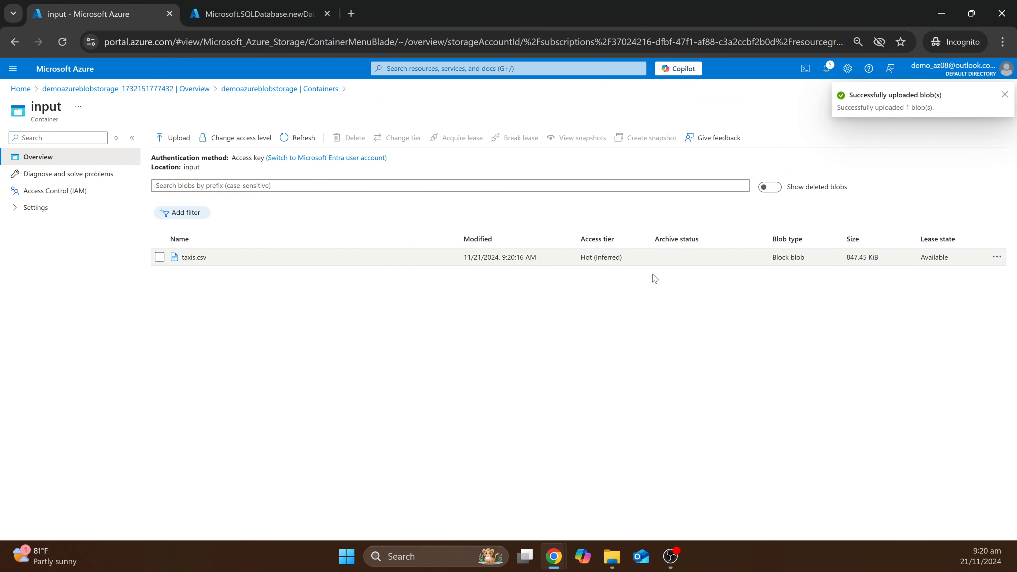
- View and check the CSV contents of taxis.csv, then close the viewer
{"action": "left_click", "coordinate": [997, 257]}
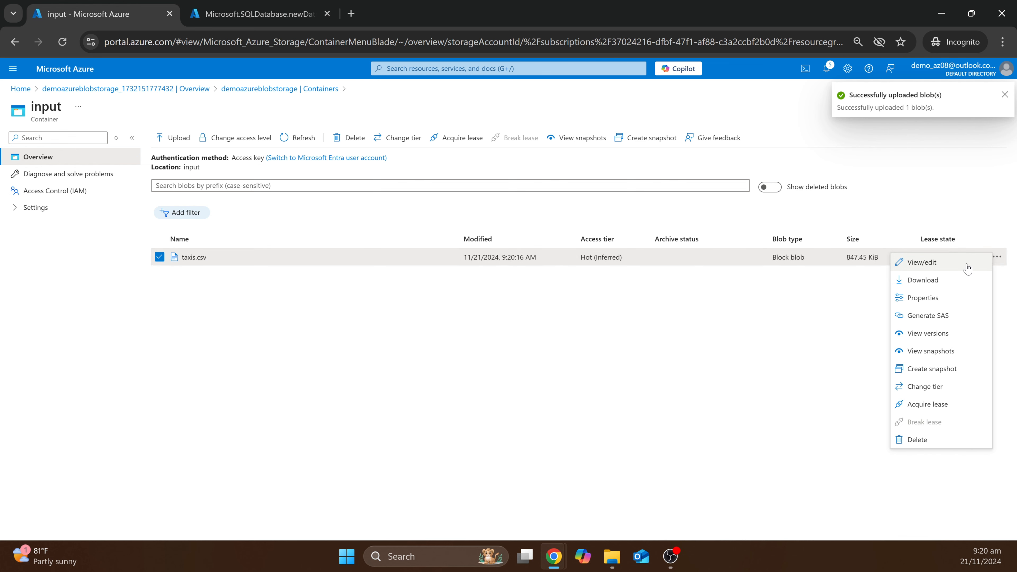
{"action": "left_click", "coordinate": [959, 270]}
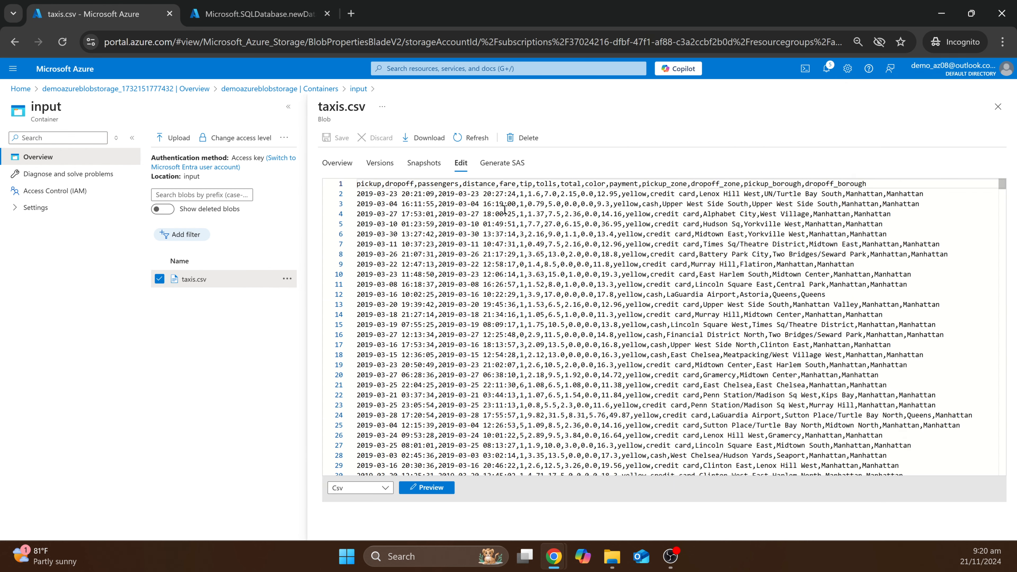
{"action": "scroll", "coordinate": [654, 257], "scroll_direction": "down", "scroll_amount": 5}
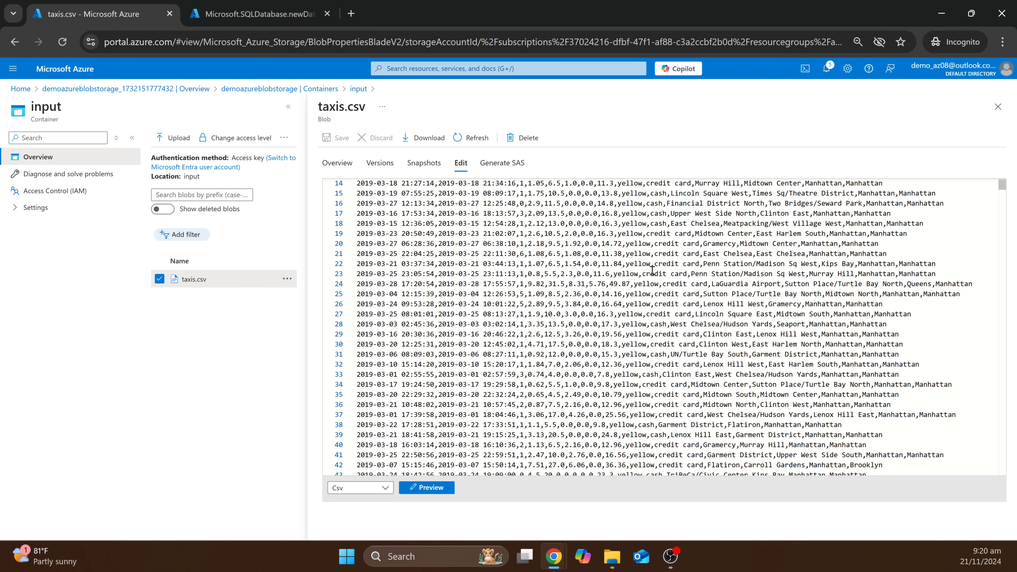
{"action": "scroll", "coordinate": [591, 280], "scroll_direction": "up", "scroll_amount": 5}
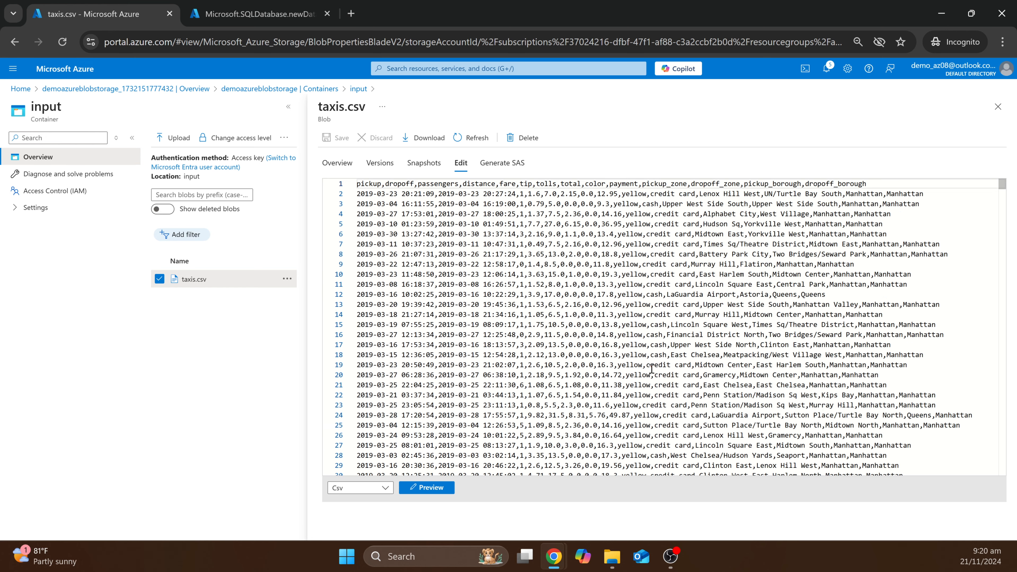
{"action": "left_click", "coordinate": [998, 107]}
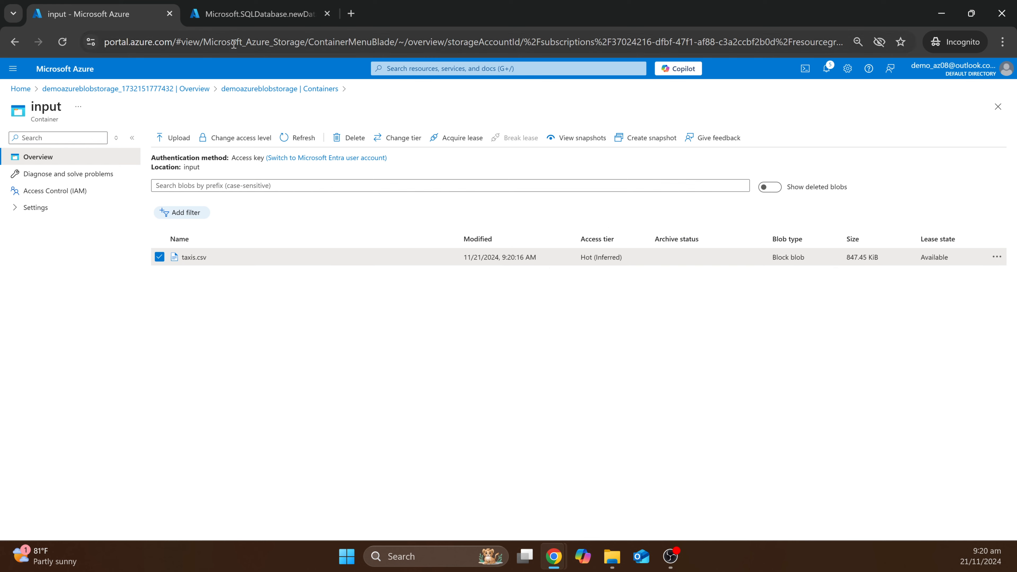
- From the deployment, open demoazuresqldatabase08's Query editor and sign in with the SQL authentication password
{"action": "left_click", "coordinate": [256, 13]}
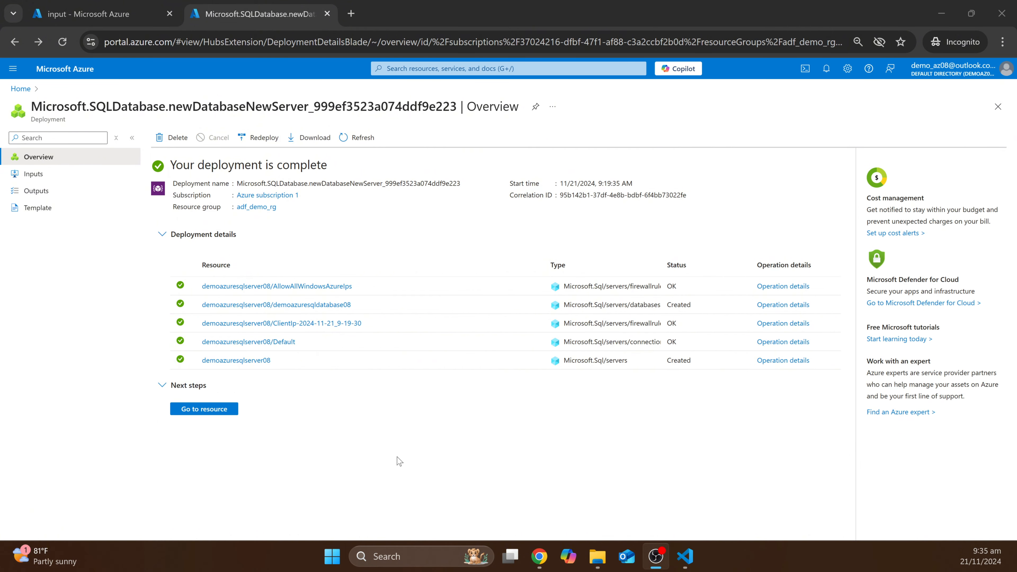
{"action": "left_click", "coordinate": [225, 409]}
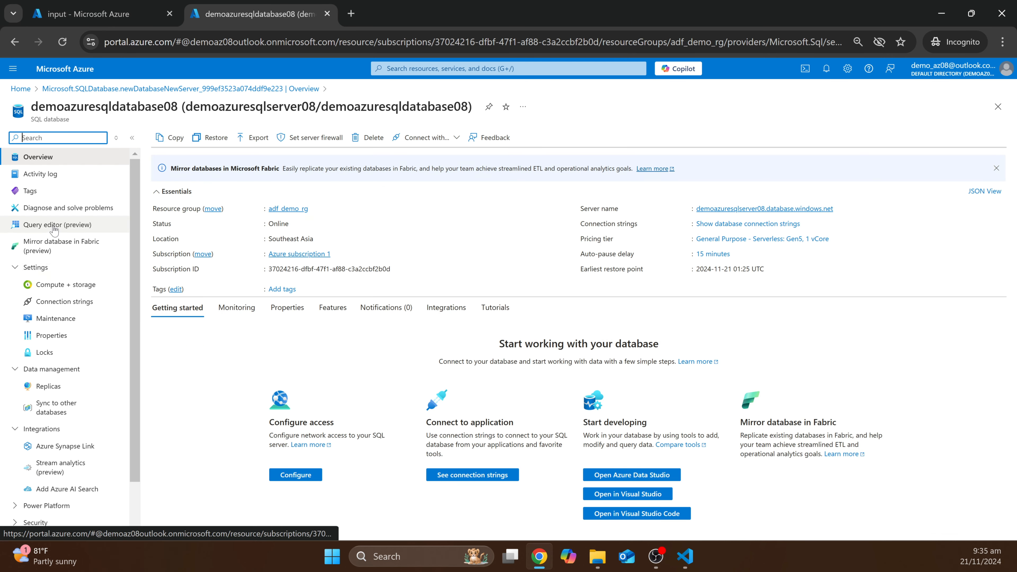
{"action": "left_click", "coordinate": [46, 232]}
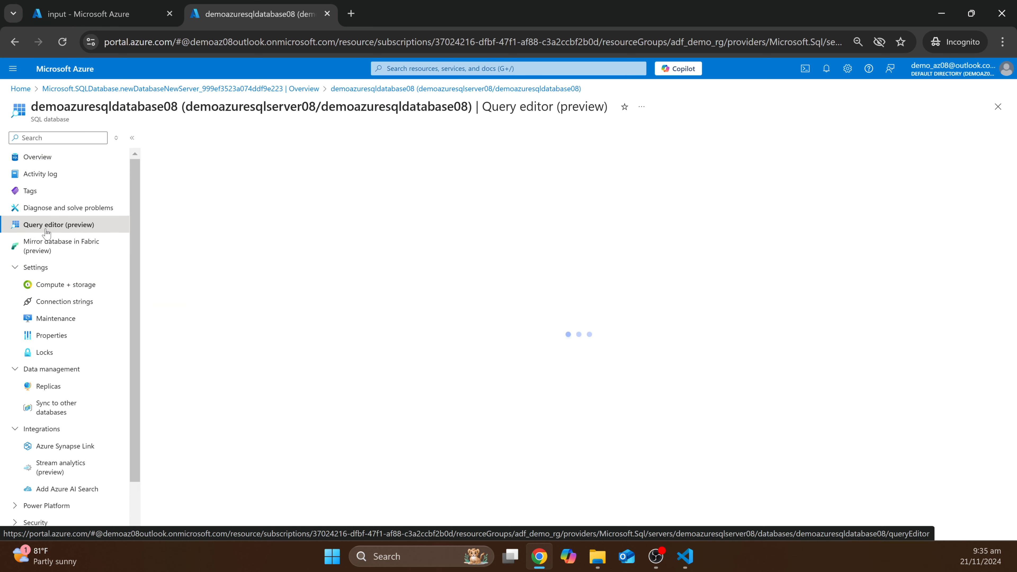
{"action": "left_click", "coordinate": [479, 331]}
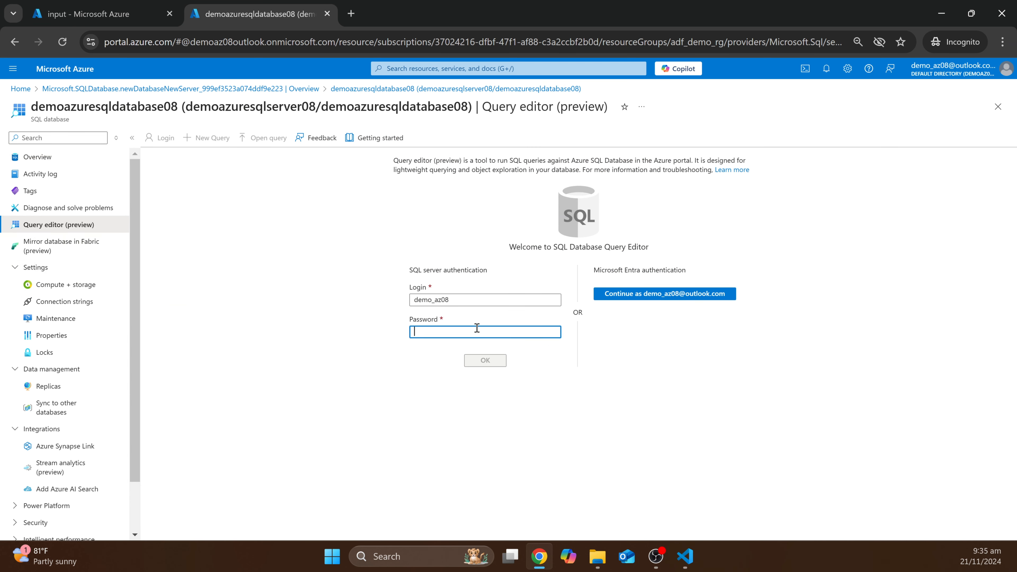
{"action": "type", "text": "•"}
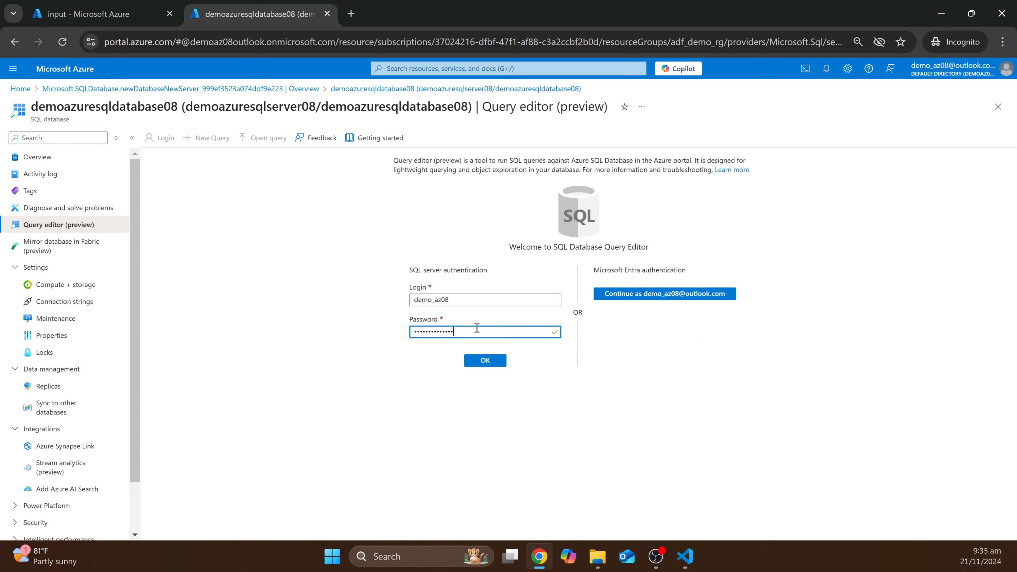
{"action": "key", "text": "Return"}
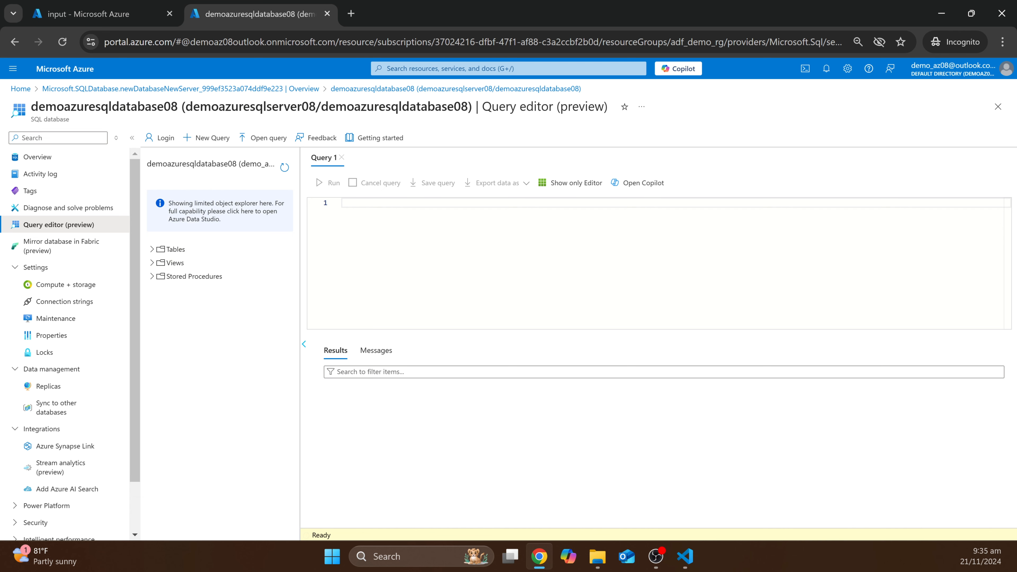
- Paste the CREATE TABLE TAXI script into Query 1 and run it
{"action": "key", "text": "alt+Tab"}
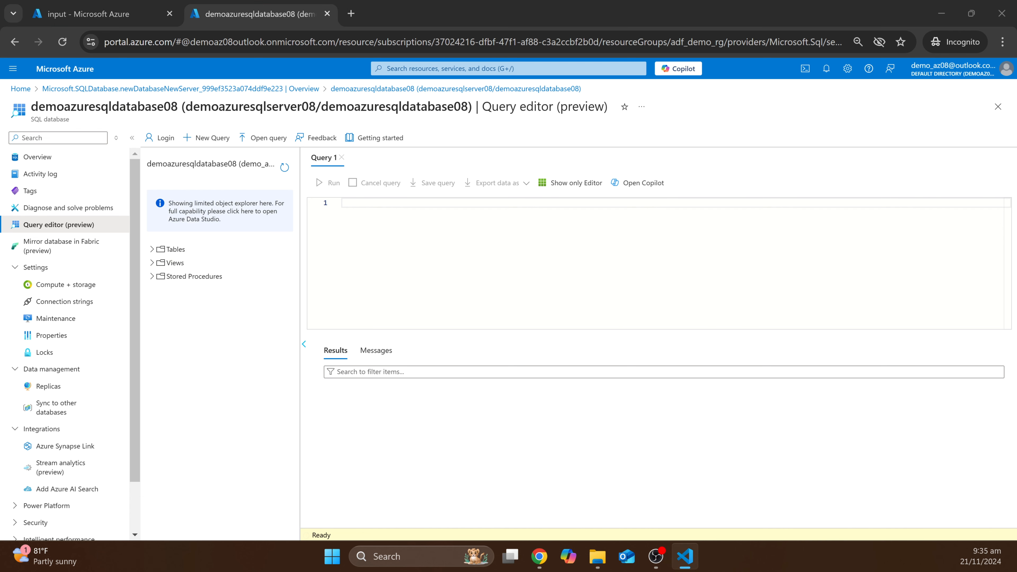
{"action": "left_click", "coordinate": [393, 231]}
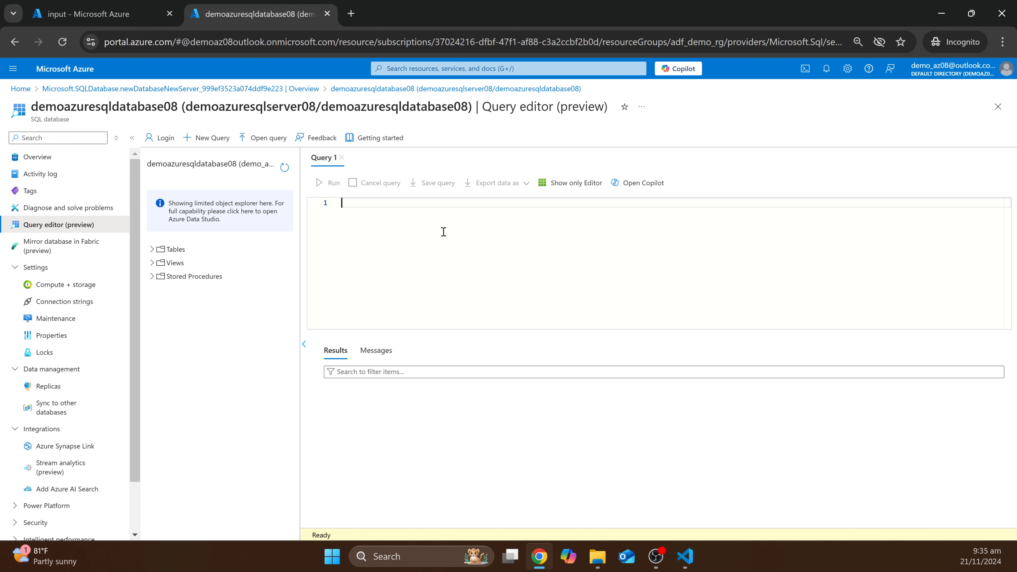
{"action": "key", "text": "ctrl+v"}
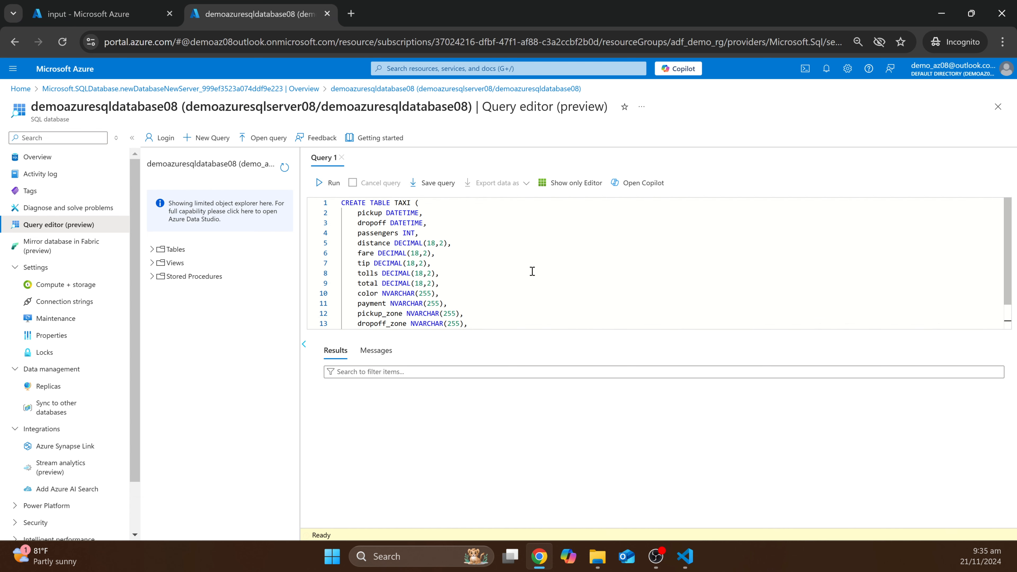
{"action": "scroll", "coordinate": [539, 271], "scroll_direction": "down", "scroll_amount": 1}
{"action": "scroll", "coordinate": [505, 307], "scroll_direction": "up", "scroll_amount": 1}
{"action": "left_click", "coordinate": [576, 184]}
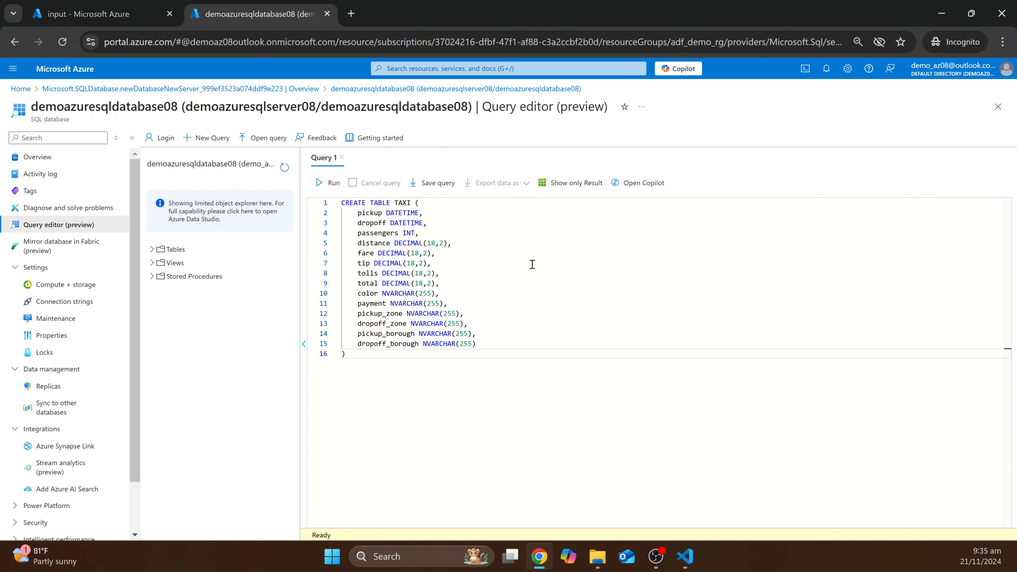
{"action": "left_click", "coordinate": [334, 185]}
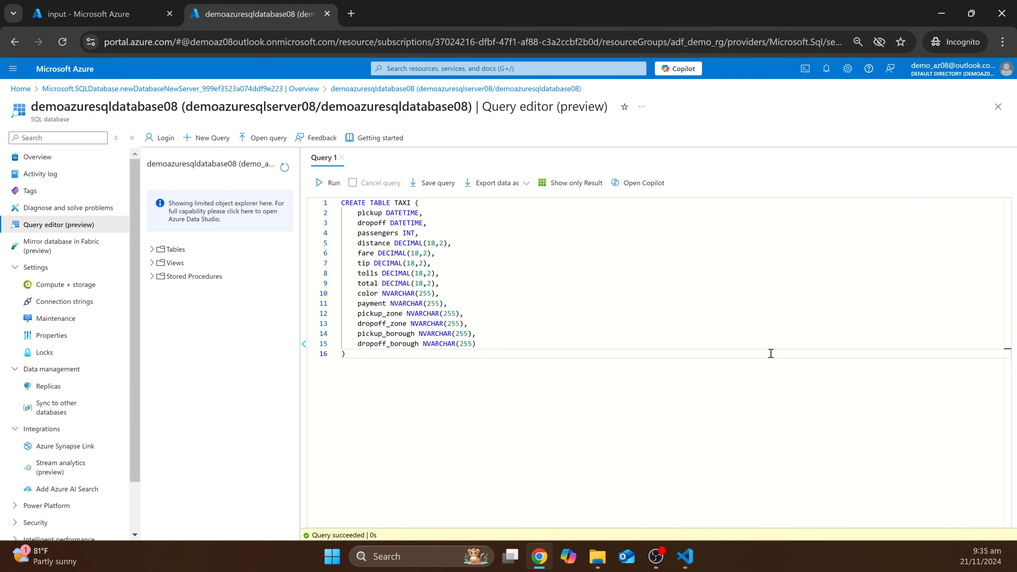
- Expand Tables in the object explorer to confirm dbo.TAXI and its columns
{"action": "left_click_drag", "start_coordinate": [315, 536], "coordinate": [387, 543]}
{"action": "left_click", "coordinate": [385, 538]}
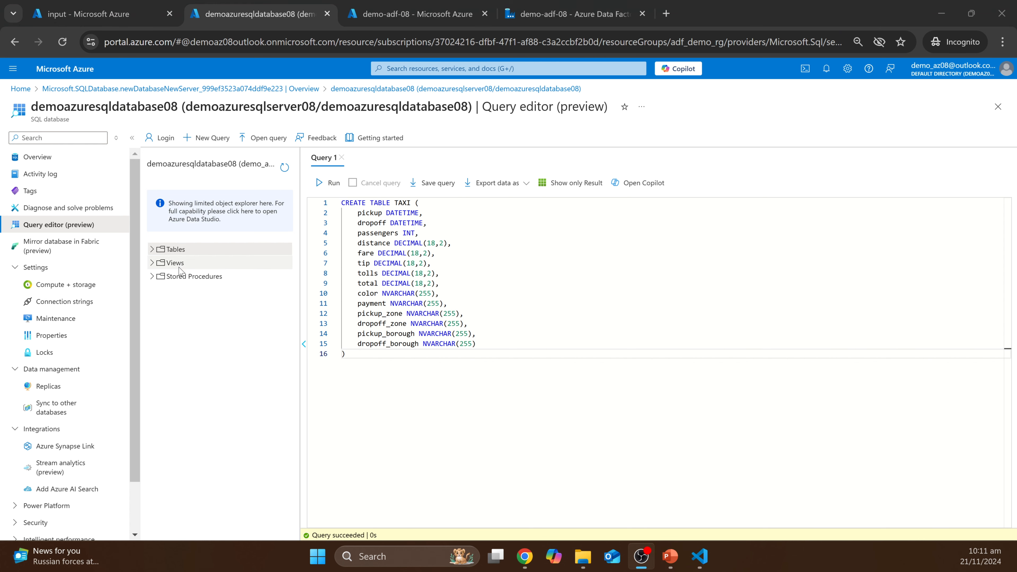
{"action": "left_click", "coordinate": [152, 249]}
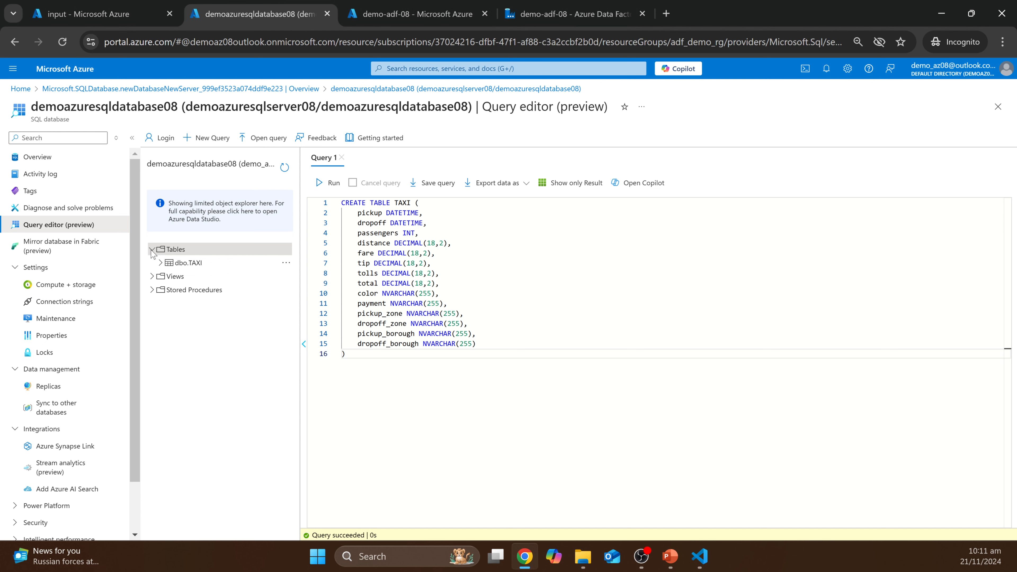
{"action": "left_click", "coordinate": [161, 262]}
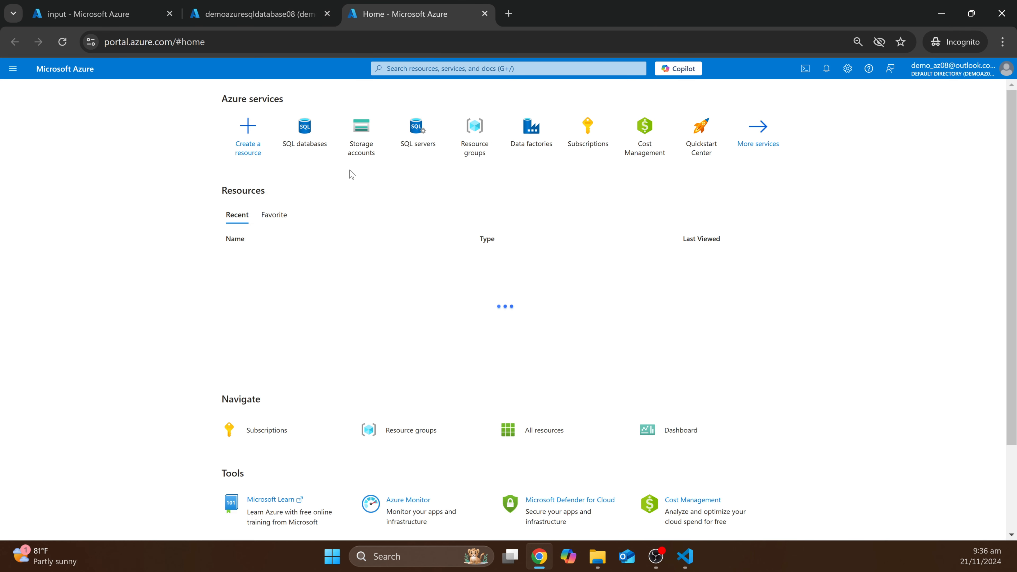
- From Data factories, select demo-adf-08 and launch its Data Factory Studio
{"action": "left_click", "coordinate": [532, 138]}
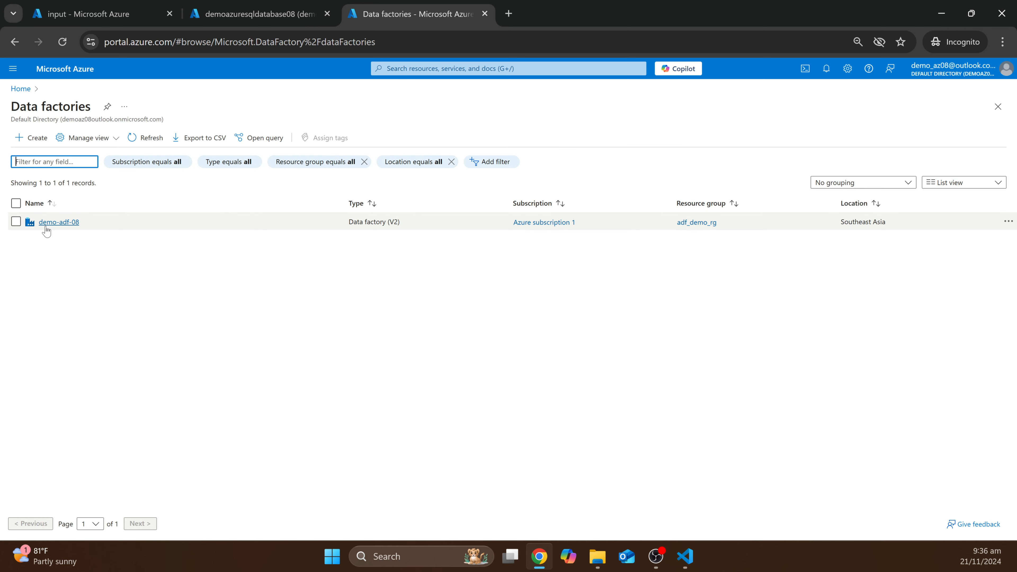
{"action": "left_click", "coordinate": [46, 227]}
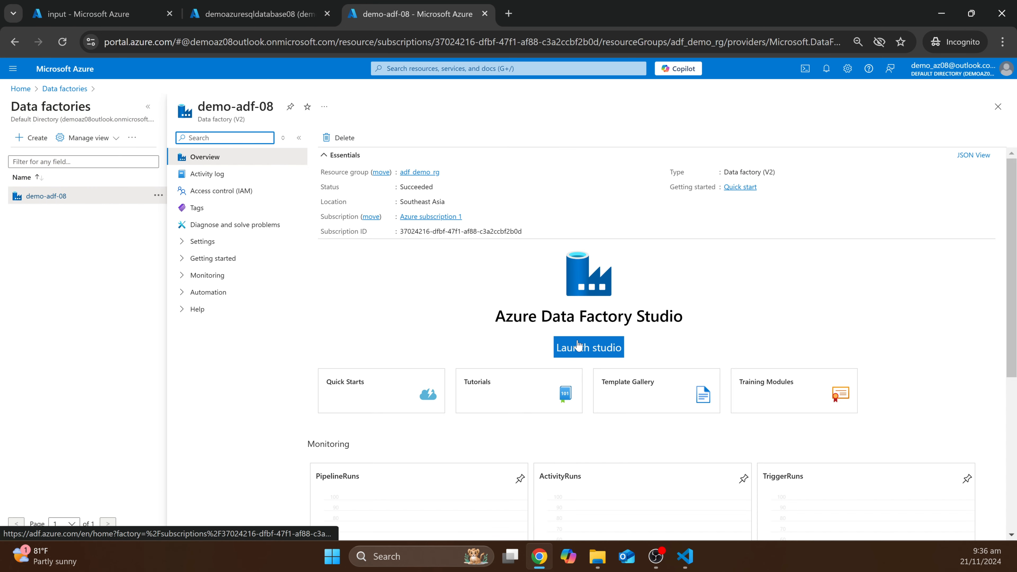
{"action": "left_click", "coordinate": [579, 345]}
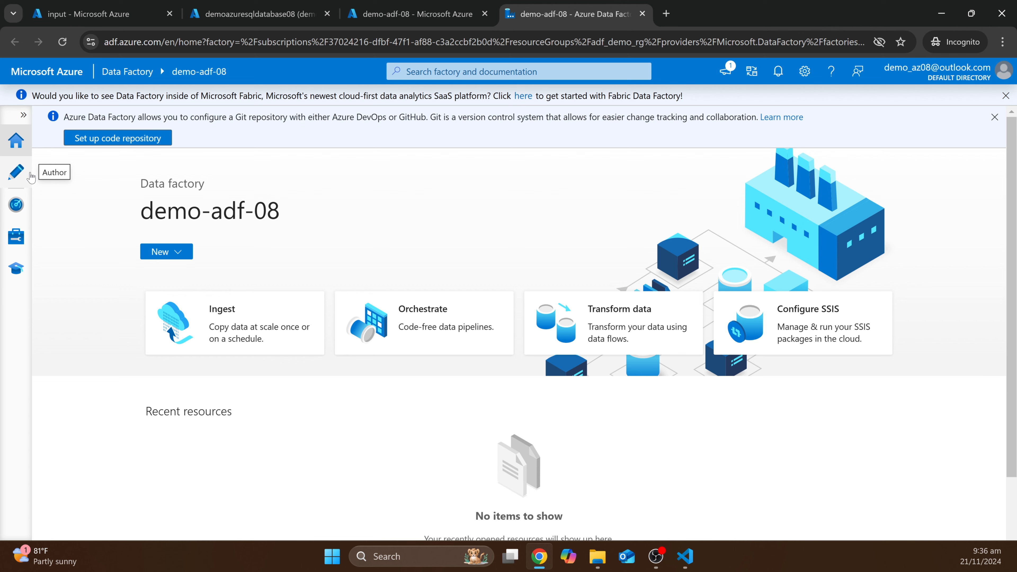
- In Author, add pipeline1 and drag a Copy data activity from Move and transform onto it
{"action": "left_click", "coordinate": [18, 175]}
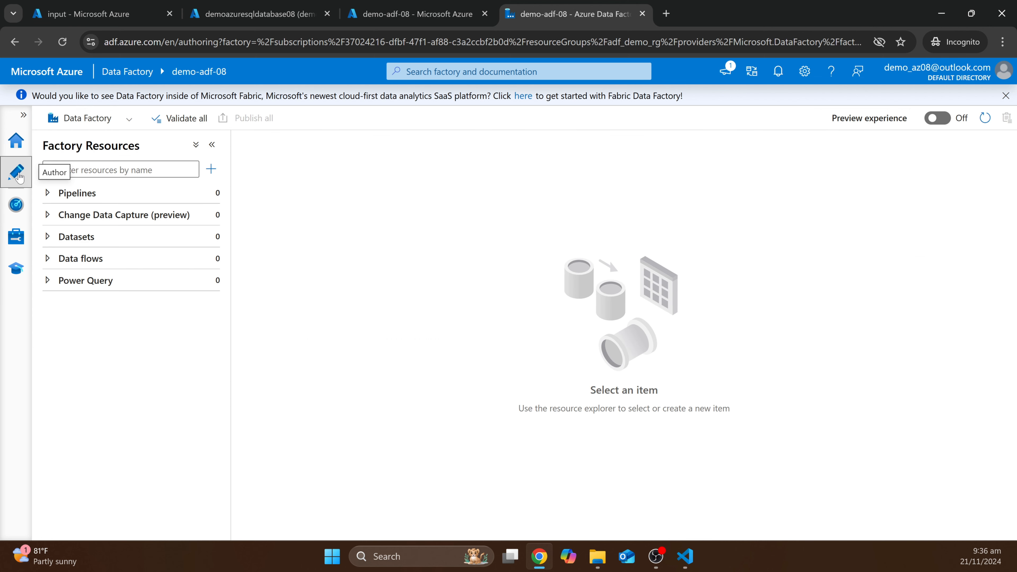
{"action": "left_click", "coordinate": [211, 169]}
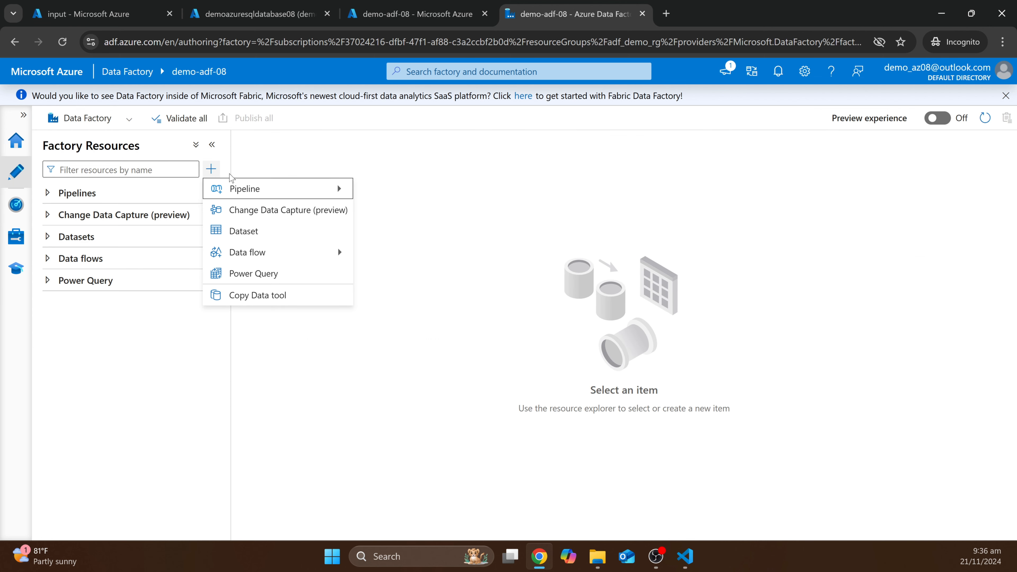
{"action": "mouse_move", "coordinate": [257, 187]}
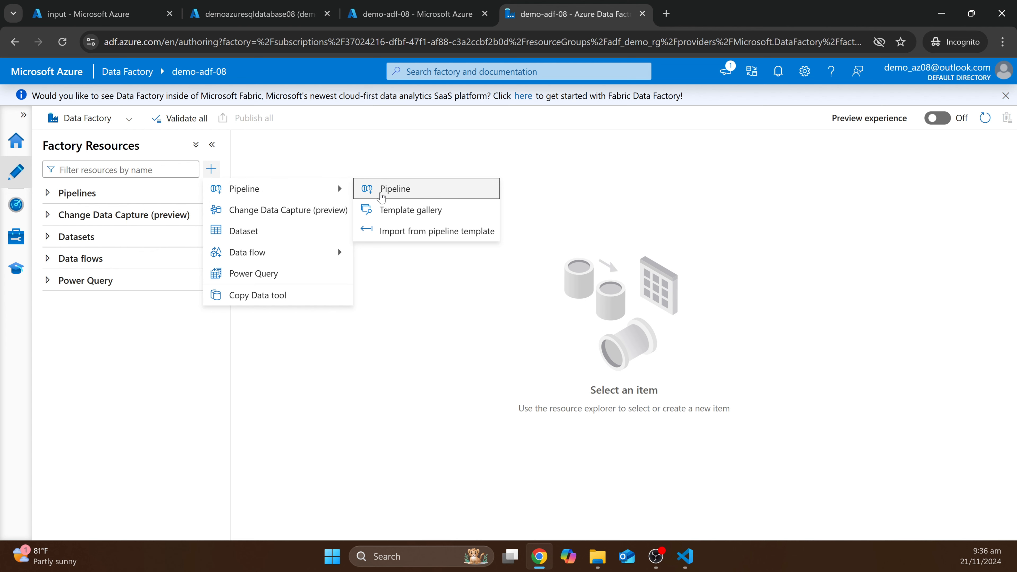
{"action": "left_click", "coordinate": [382, 188]}
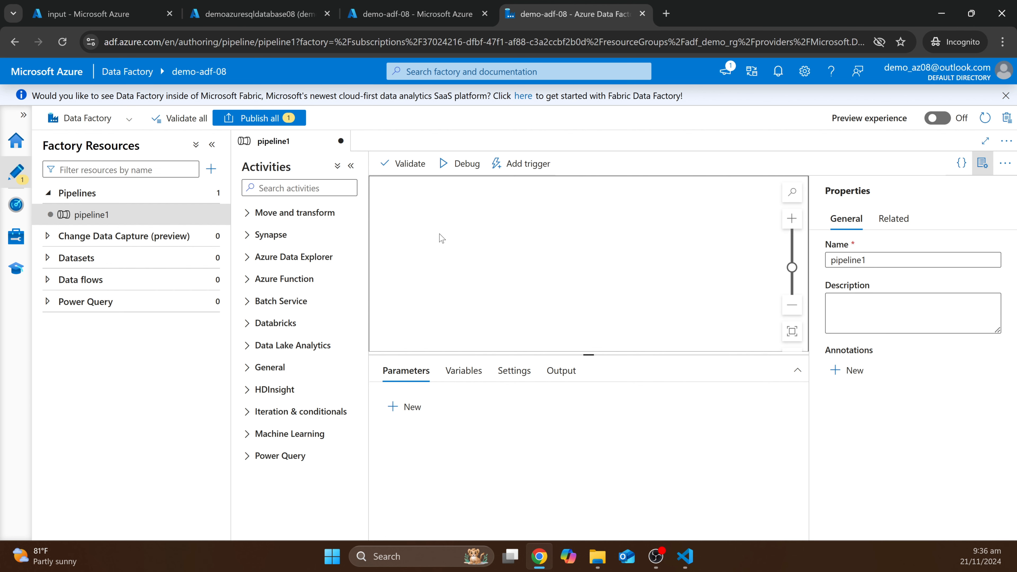
{"action": "left_click", "coordinate": [274, 216]}
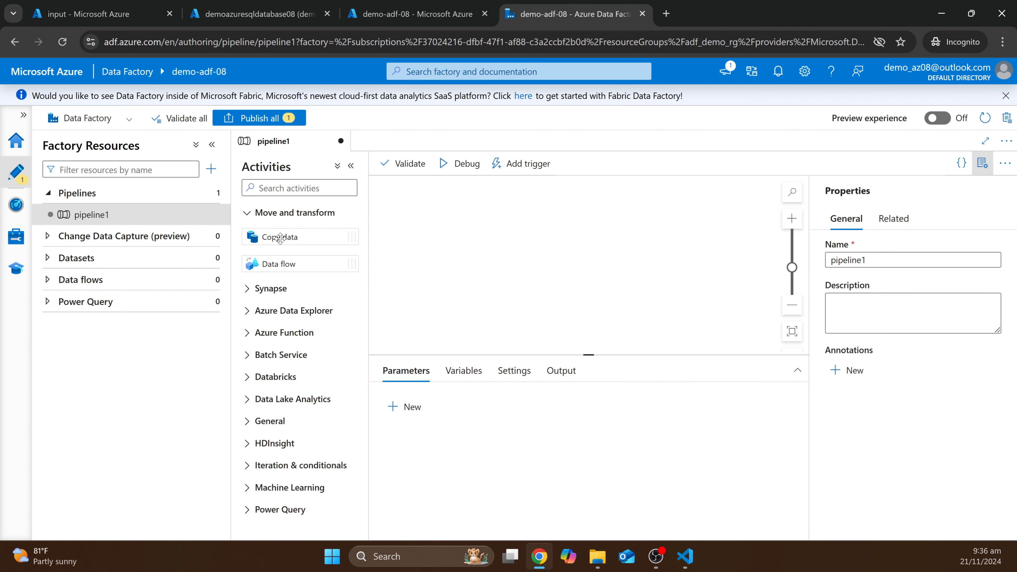
{"action": "left_click_drag", "start_coordinate": [280, 237], "coordinate": [592, 274]}
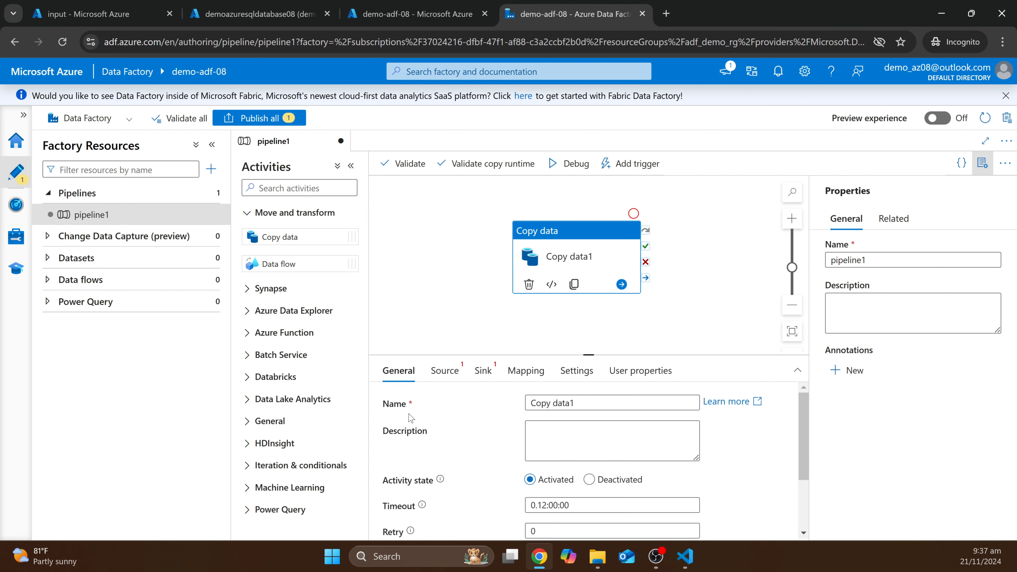
- Rename the copy activity to 'Copy data BLOB to SQL Database'
{"action": "left_click", "coordinate": [577, 405]}
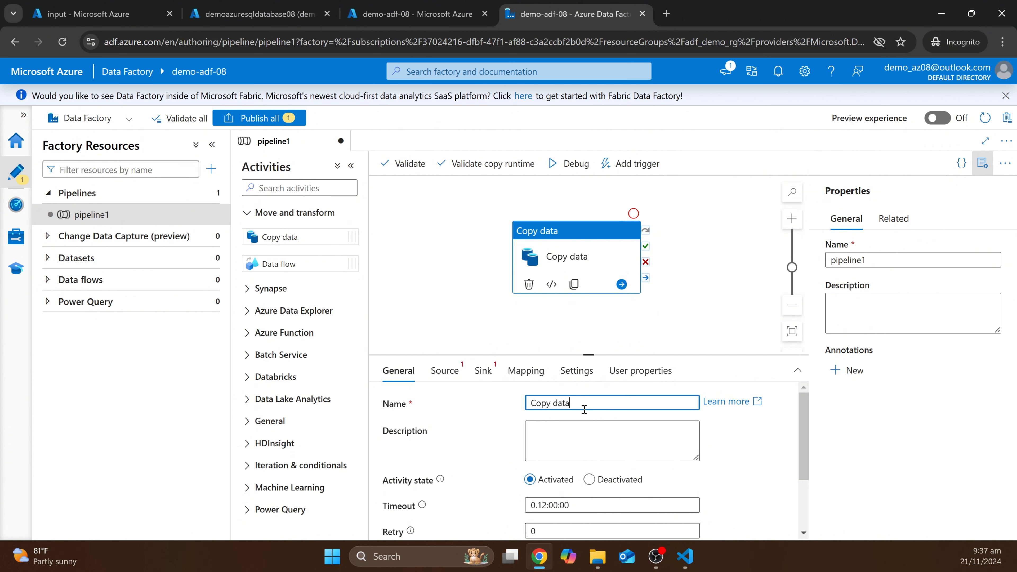
{"action": "type", "text": "BLOB to QSL"}
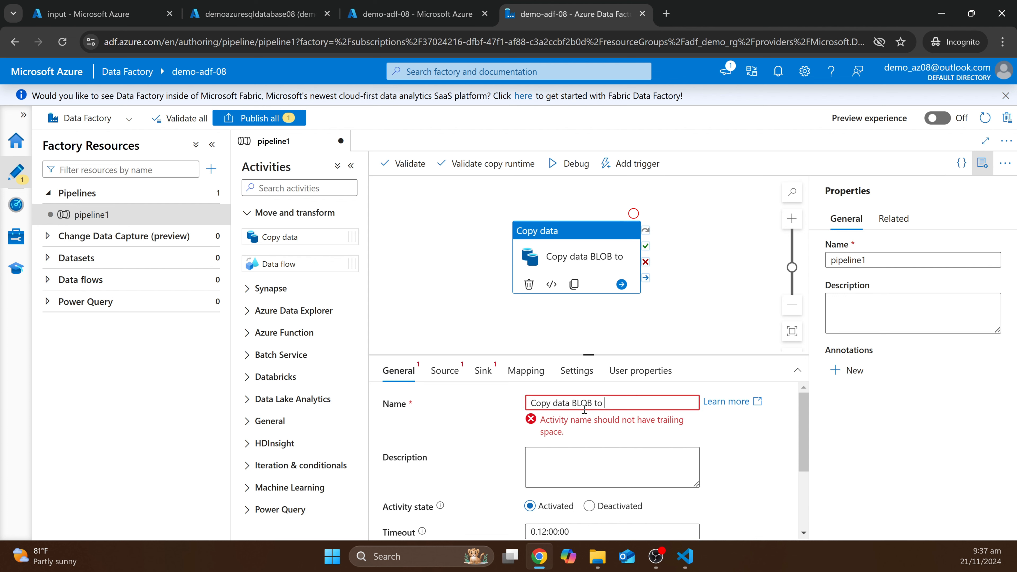
{"action": "key", "text": "BackSpace"}
{"action": "type", "text": "SQL Database"}
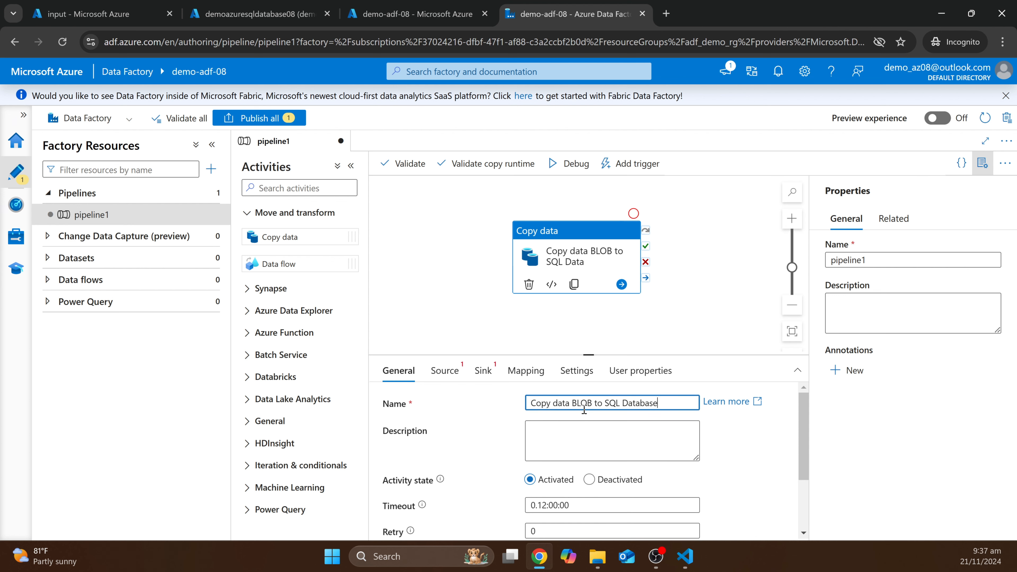
{"action": "left_click", "coordinate": [432, 330]}
- Look over the activity's Source and Sink settings, ending on the Source tab
{"action": "left_click", "coordinate": [569, 273]}
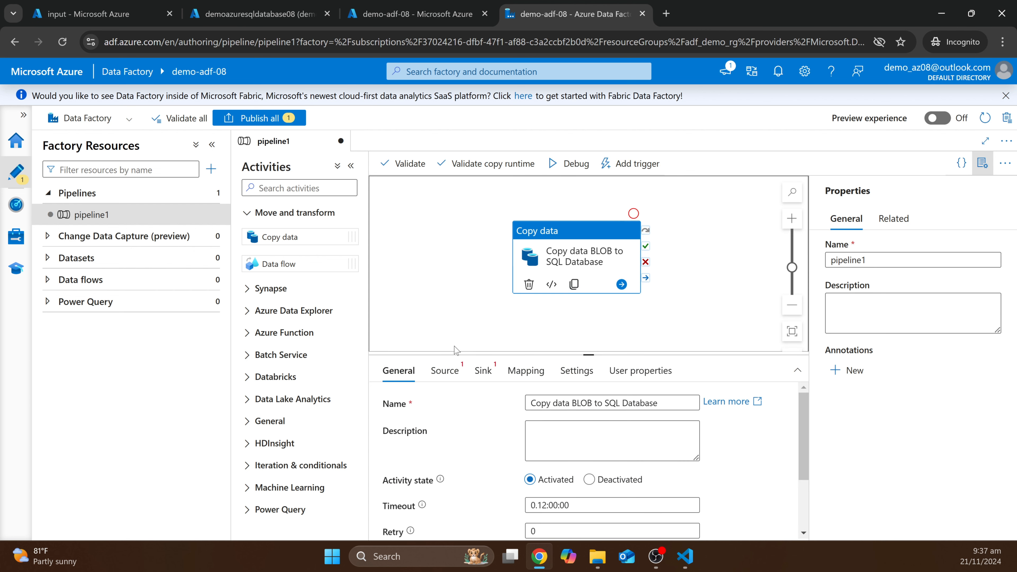
{"action": "left_click", "coordinate": [448, 375]}
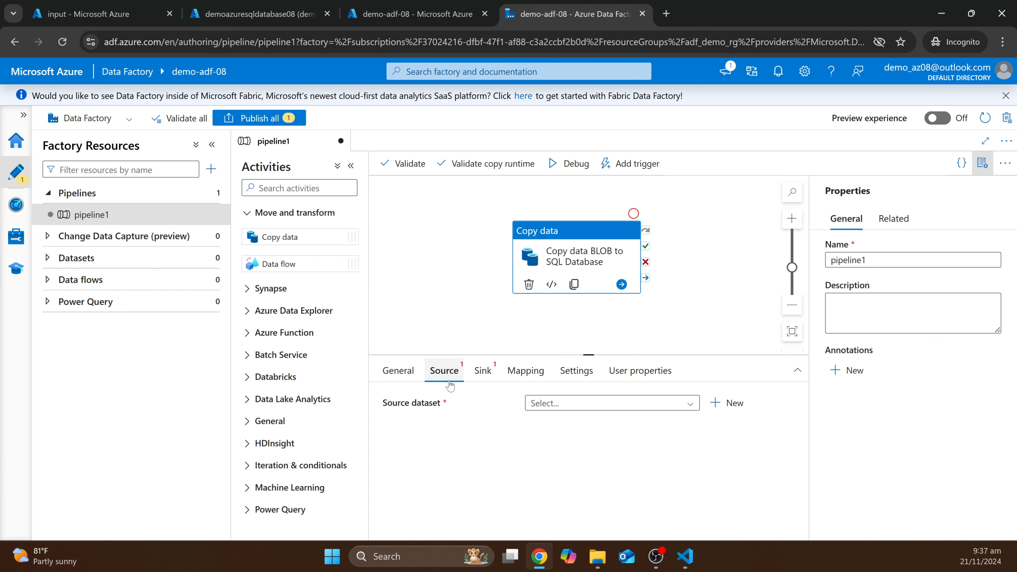
{"action": "left_click", "coordinate": [483, 370]}
{"action": "left_click", "coordinate": [444, 370]}
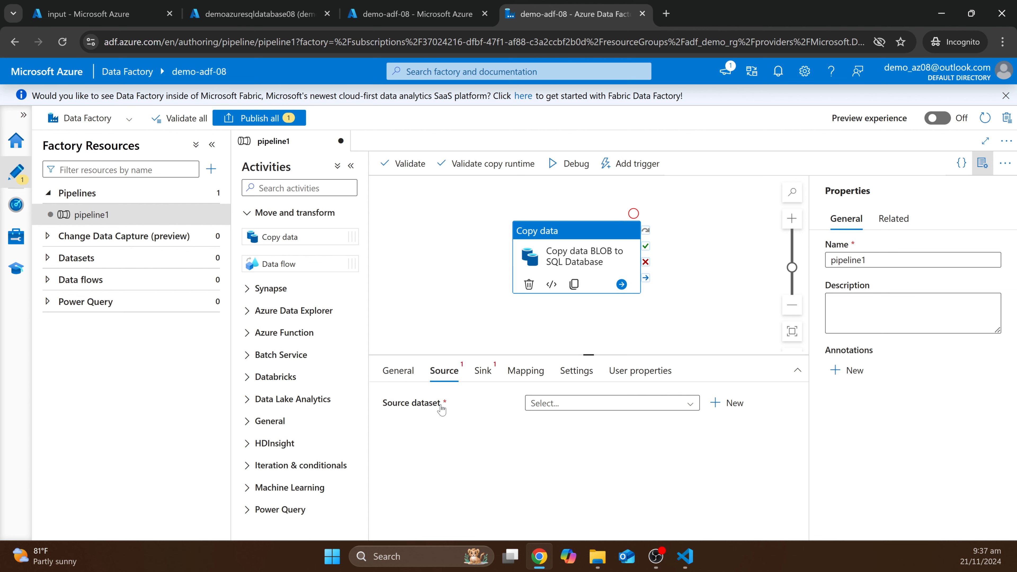
{"action": "left_click", "coordinate": [496, 372]}
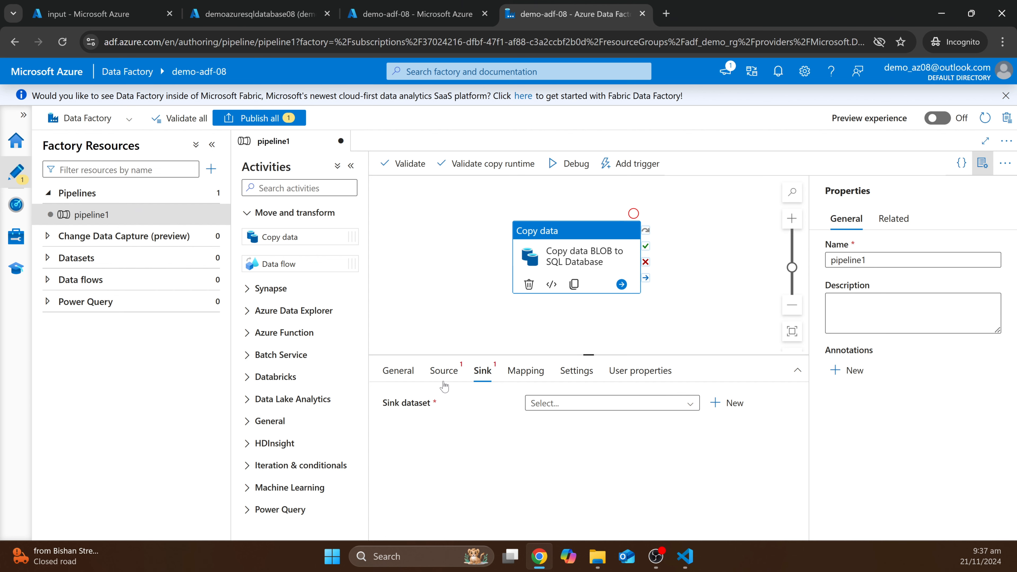
{"action": "left_click", "coordinate": [450, 374]}
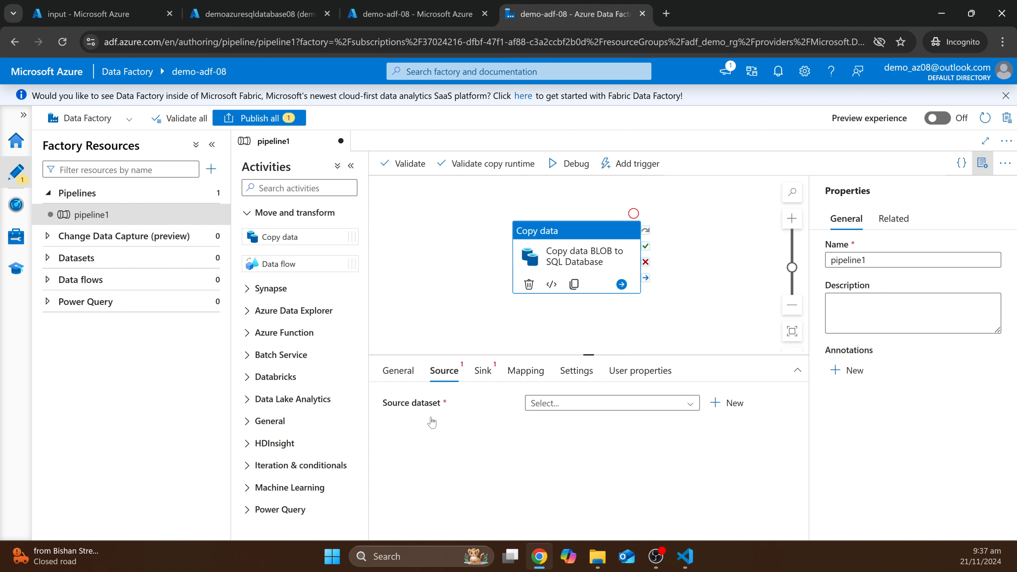
- Create a new source dataset of type Azure Blob Storage in DelimitedText format
{"action": "left_click", "coordinate": [733, 404]}
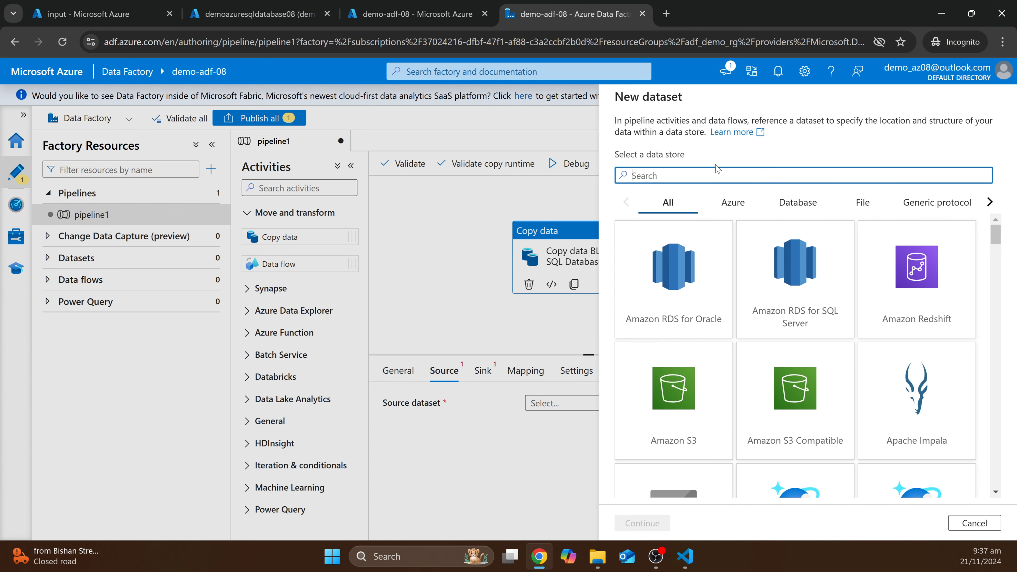
{"action": "type", "text": "blob"}
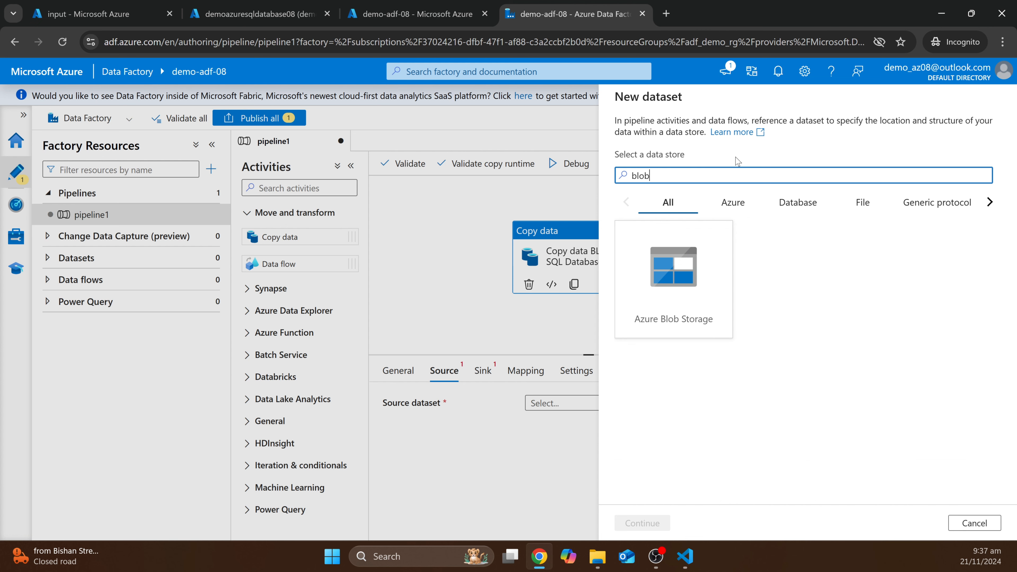
{"action": "left_click", "coordinate": [701, 257]}
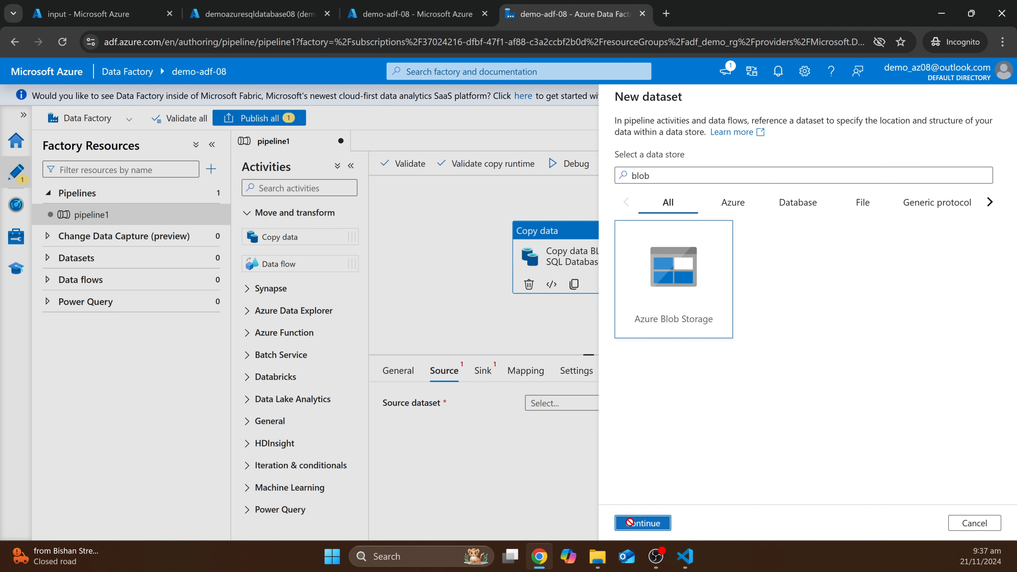
{"action": "left_click", "coordinate": [642, 522]}
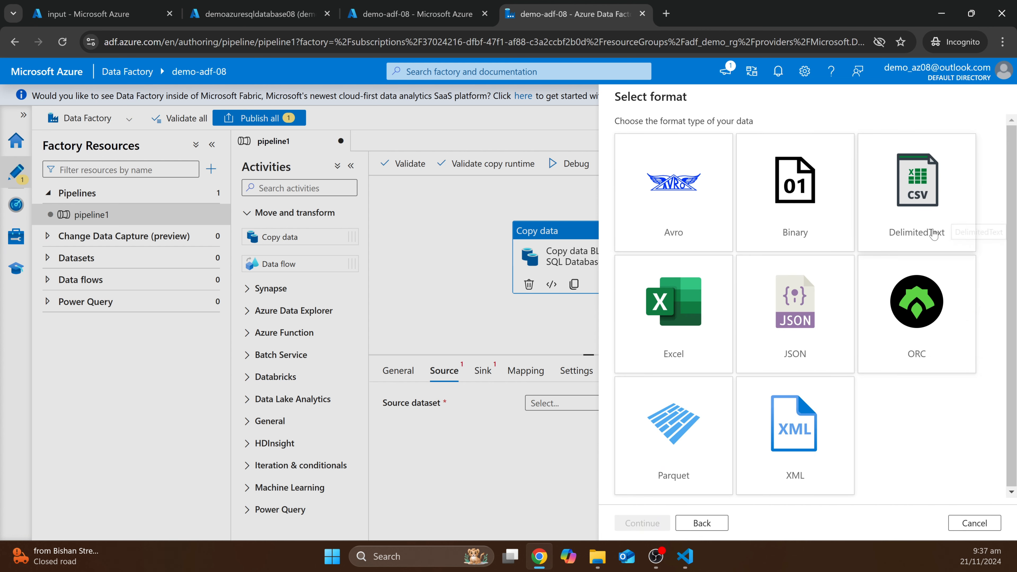
{"action": "left_click", "coordinate": [919, 221]}
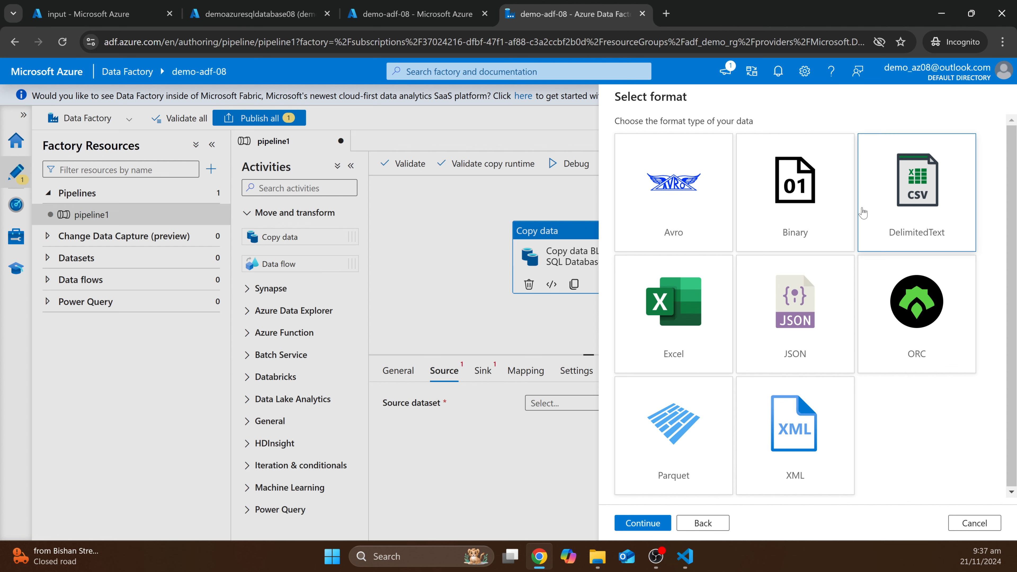
{"action": "left_click", "coordinate": [656, 524]}
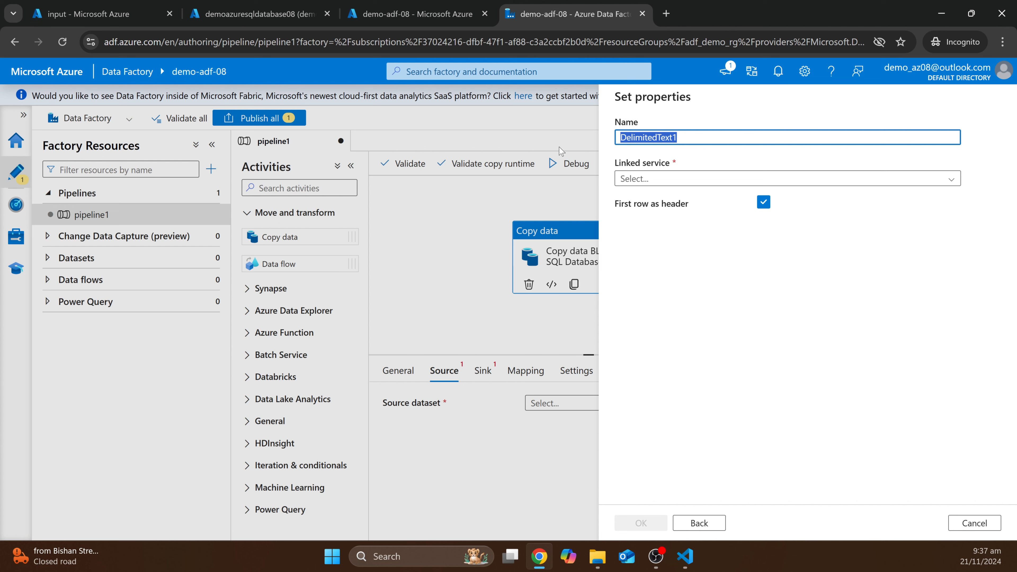
- Name the dataset SourceDatasetBlob and start a new linked service for it
{"action": "type", "text": "Source"}
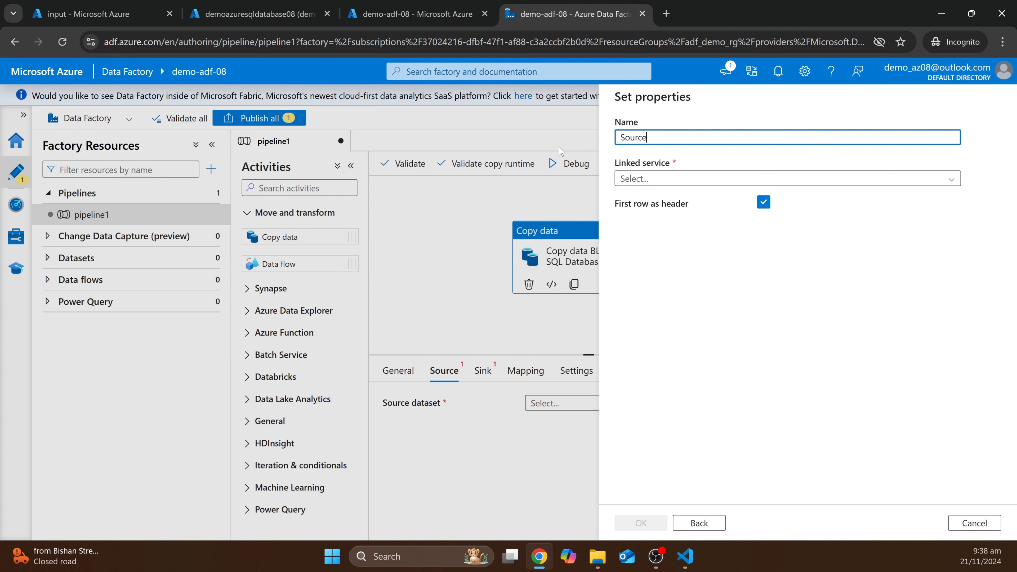
{"action": "type", "text": "DatasetBlob"}
{"action": "left_click", "coordinate": [708, 184]}
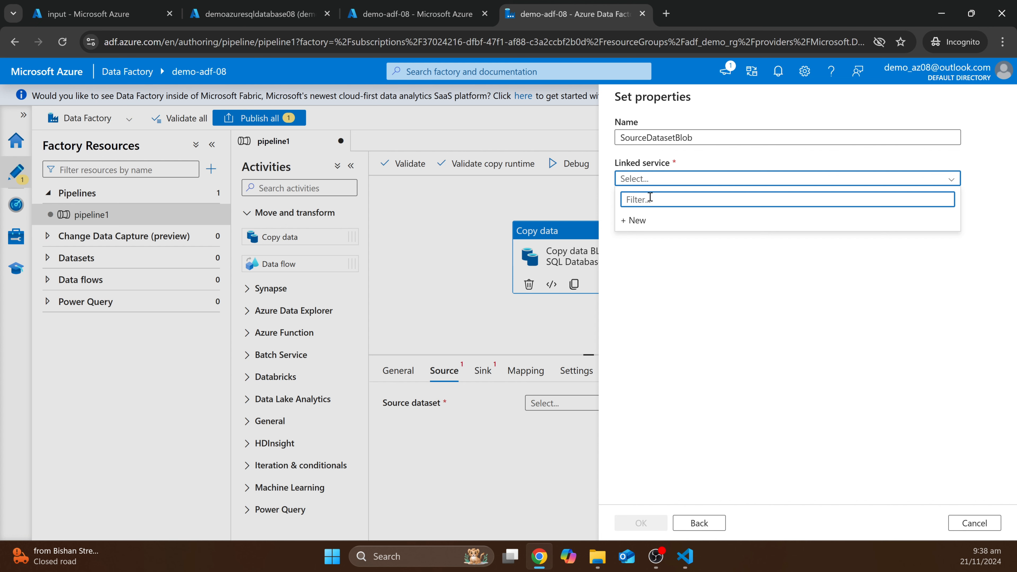
{"action": "left_click", "coordinate": [637, 221]}
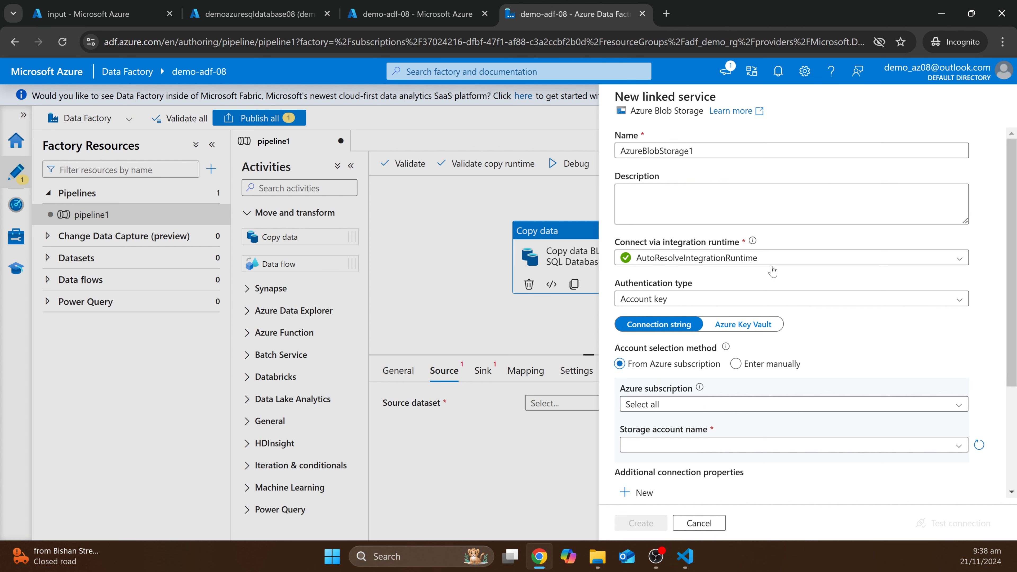
- Set account key auth, Azure subscription 1 and storage account demoazureblobstorage, then test and create
{"action": "scroll", "coordinate": [773, 271], "scroll_direction": "down", "scroll_amount": 2}
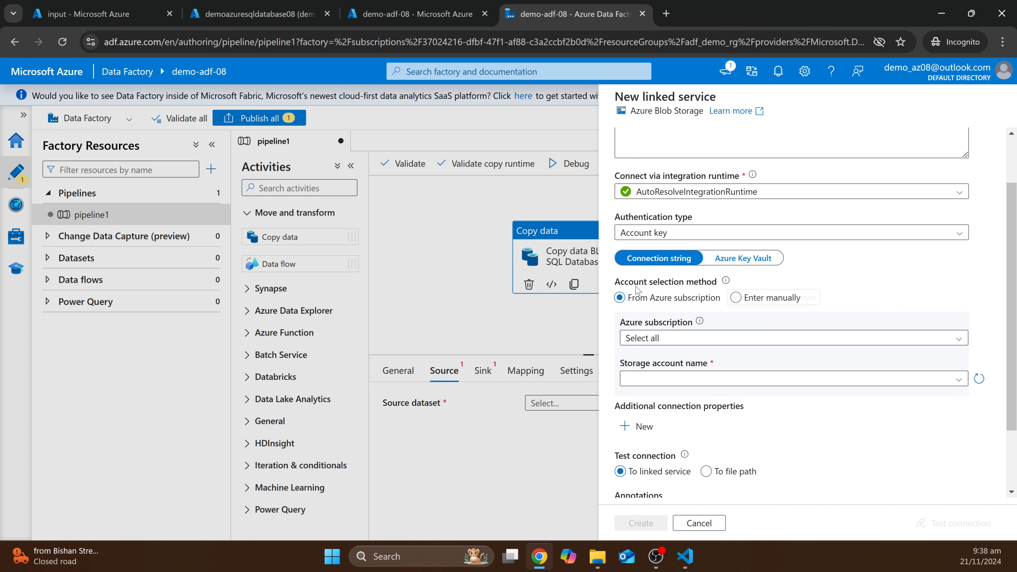
{"action": "left_click", "coordinate": [653, 236]}
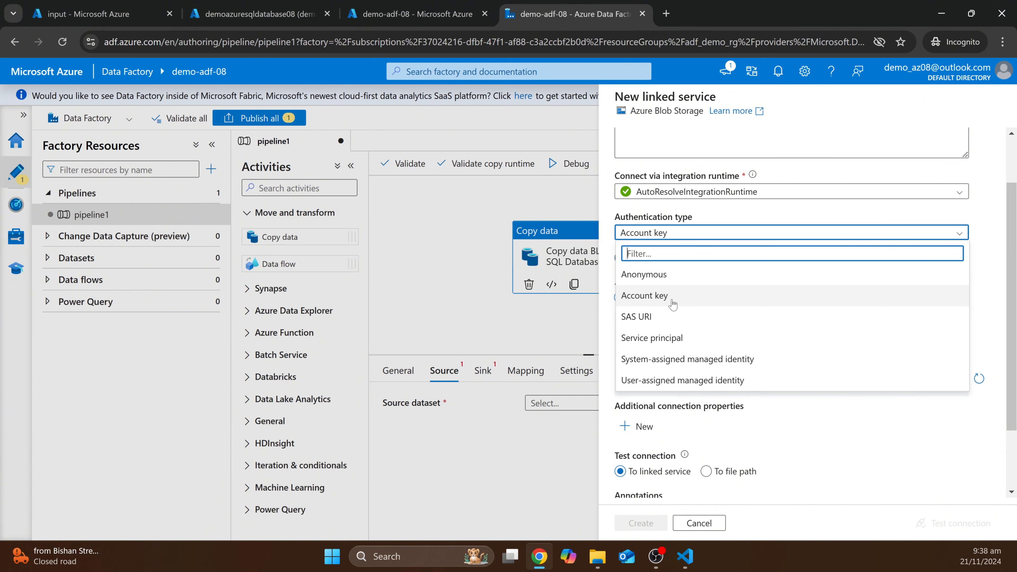
{"action": "left_click", "coordinate": [647, 296]}
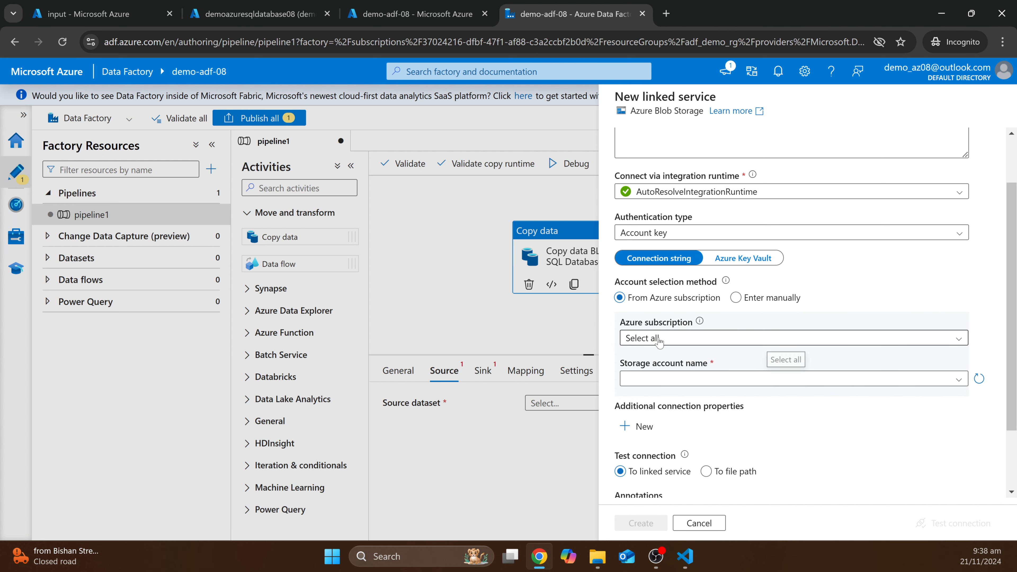
{"action": "left_click", "coordinate": [773, 338]}
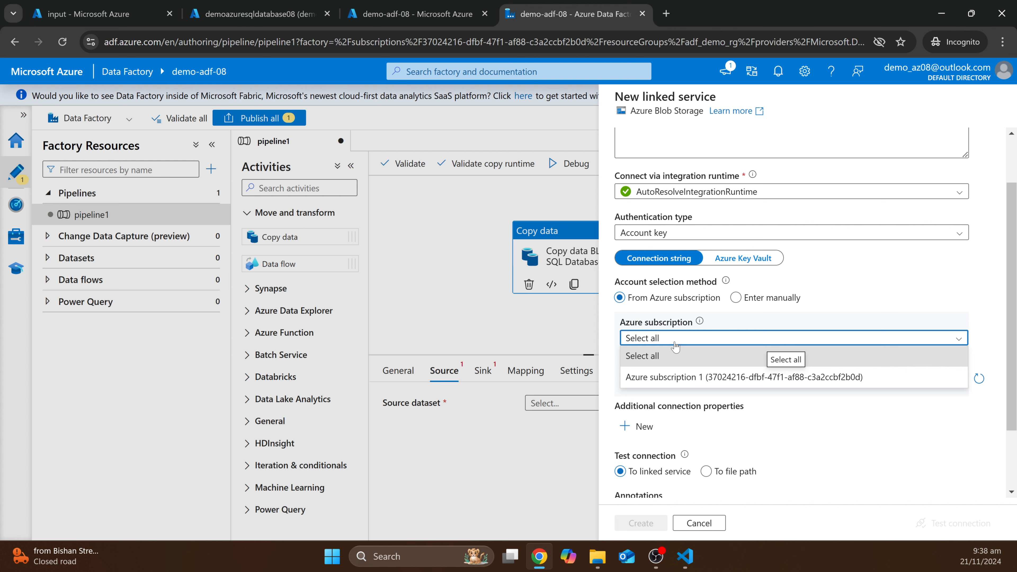
{"action": "left_click", "coordinate": [703, 377]}
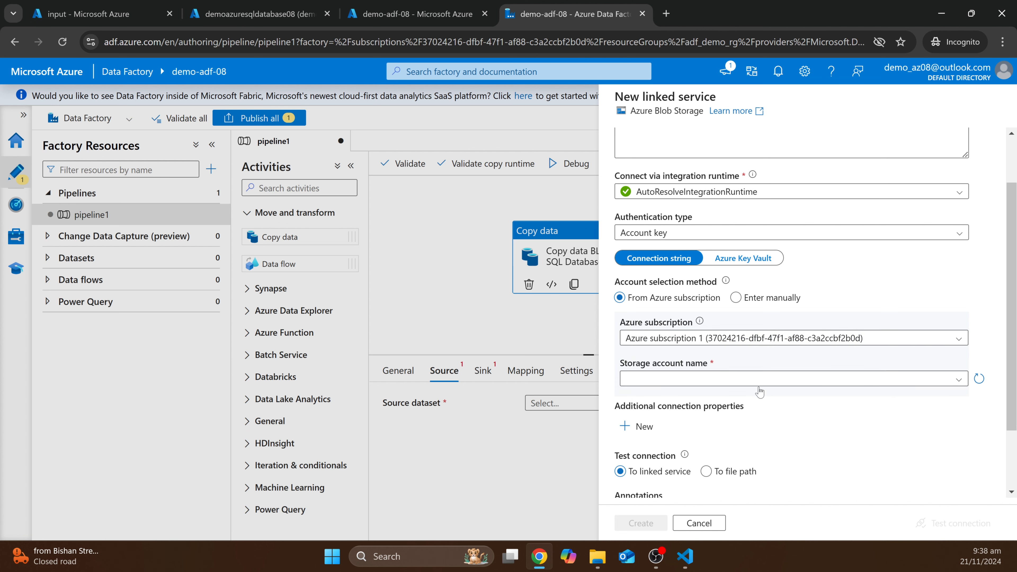
{"action": "left_click", "coordinate": [733, 379]}
{"action": "left_click", "coordinate": [642, 399]}
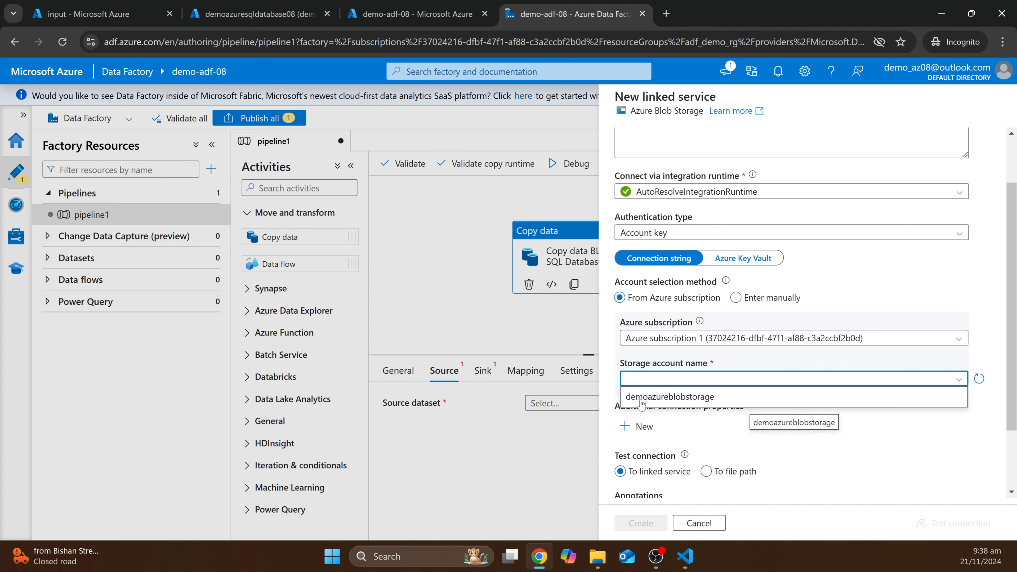
{"action": "scroll", "coordinate": [774, 379], "scroll_direction": "down", "scroll_amount": 2}
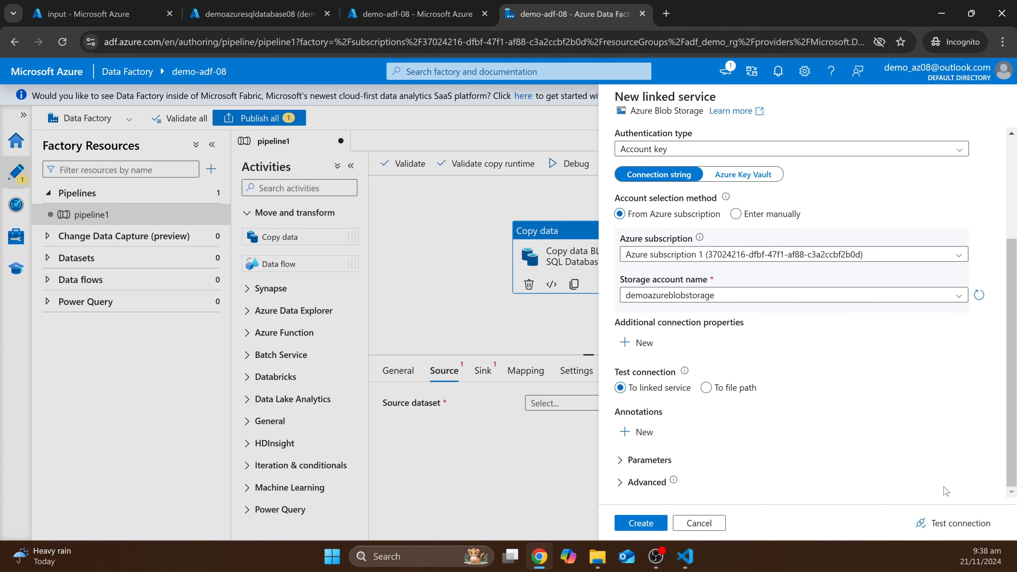
{"action": "left_click", "coordinate": [936, 525]}
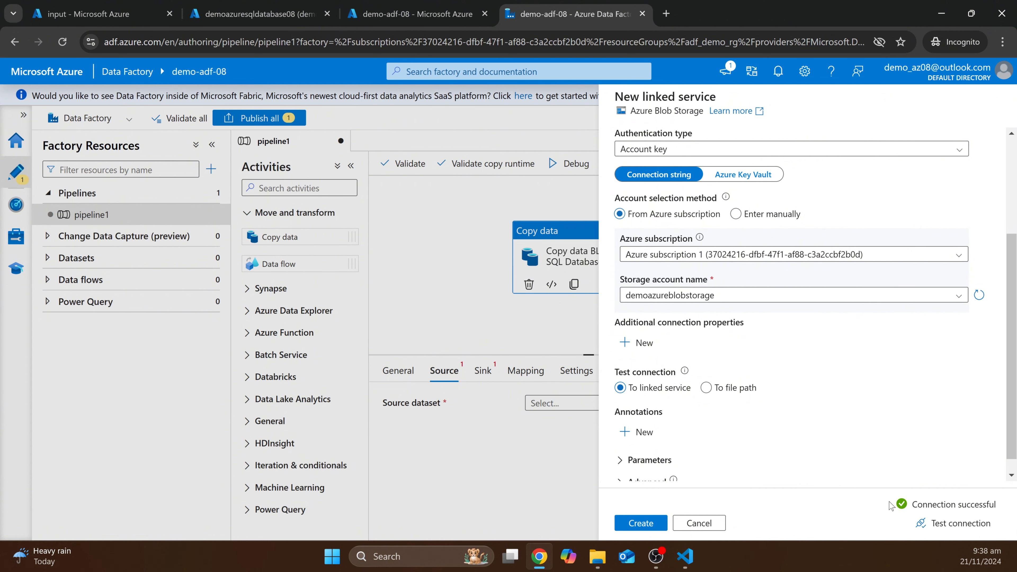
{"action": "left_click", "coordinate": [647, 524]}
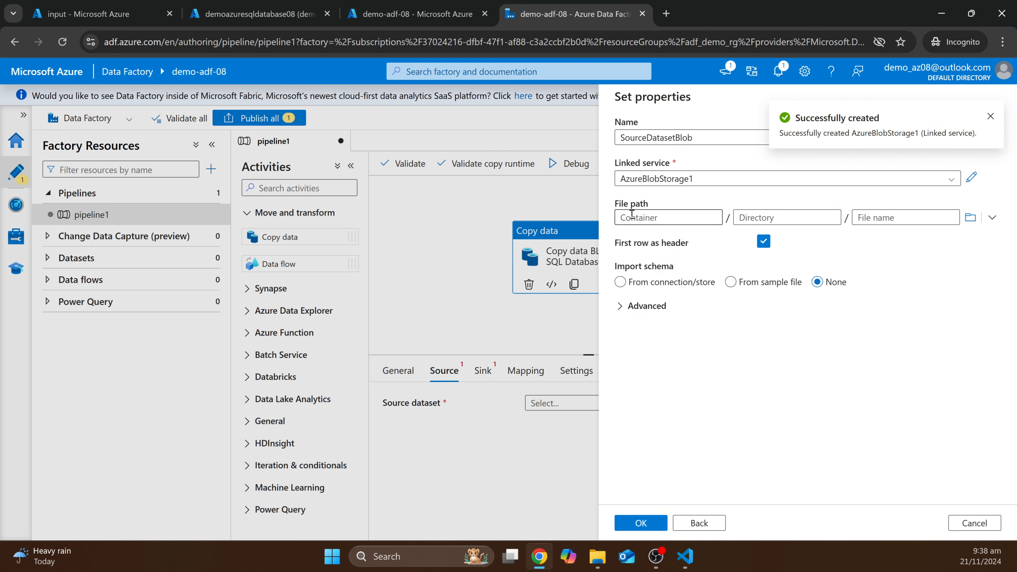
- Browse to input/taxis.csv as the file path and save the SourceDatasetBlob properties
{"action": "left_click", "coordinate": [971, 218]}
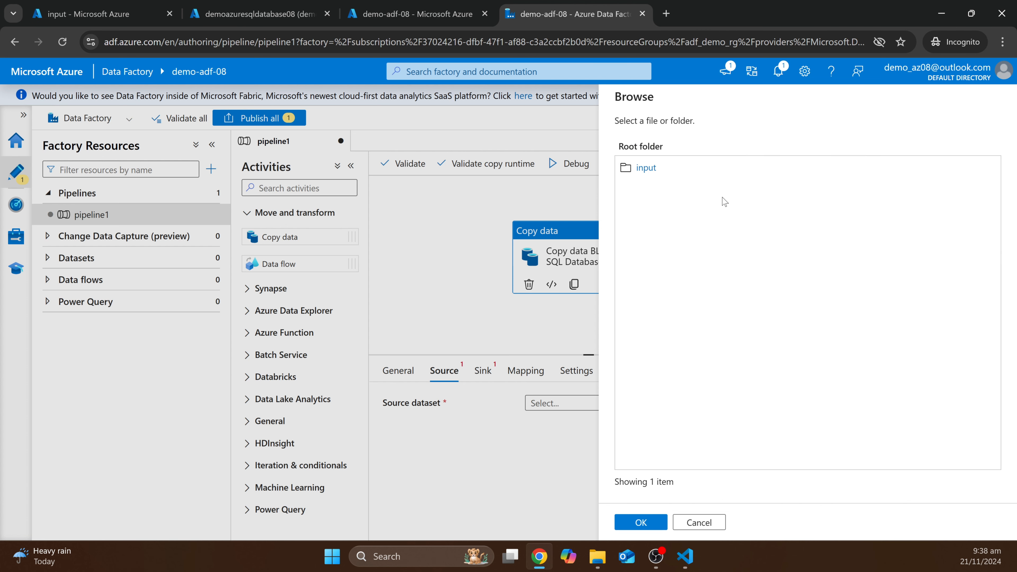
{"action": "left_click", "coordinate": [686, 172]}
{"action": "left_click", "coordinate": [649, 172]}
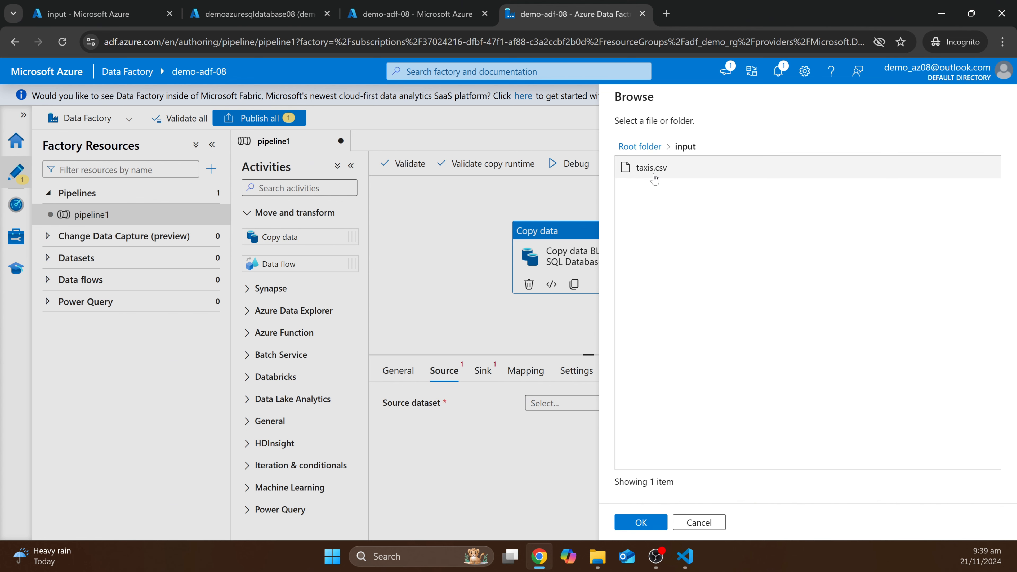
{"action": "left_click", "coordinate": [688, 168]}
{"action": "left_click", "coordinate": [641, 523]}
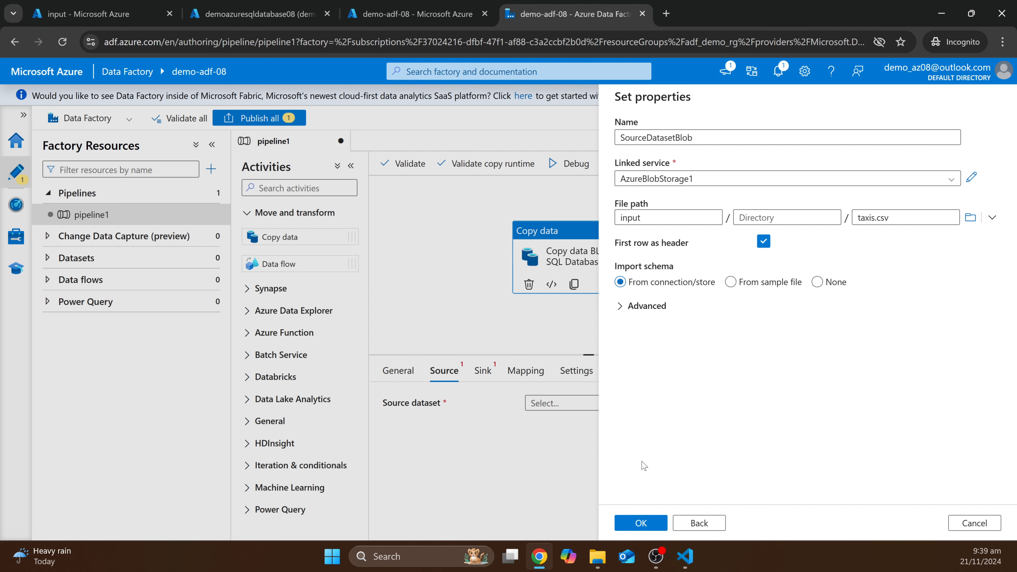
{"action": "left_click", "coordinate": [656, 523]}
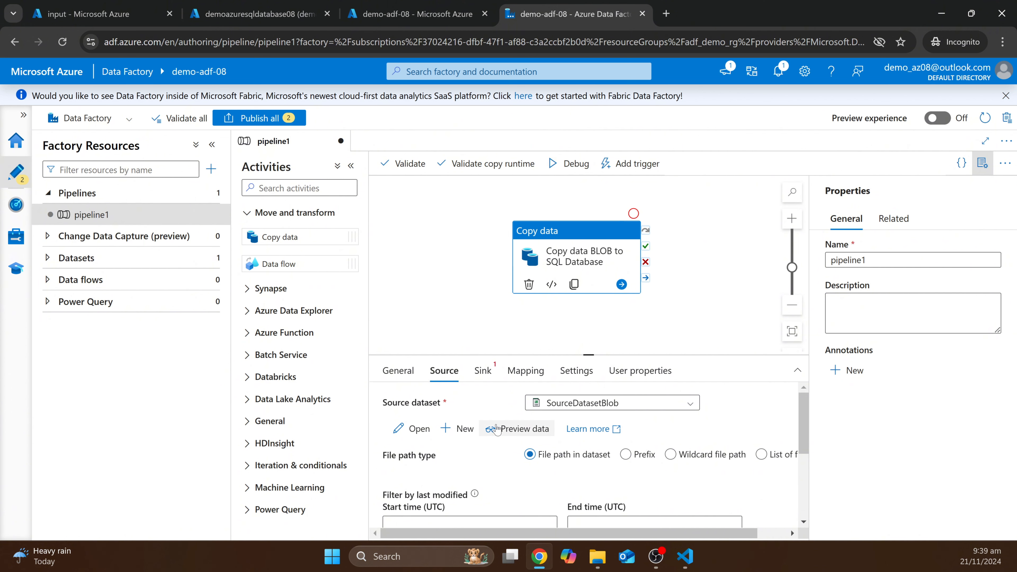
- Preview the rows of taxis.csv and scroll through the data
{"action": "left_click", "coordinate": [517, 430]}
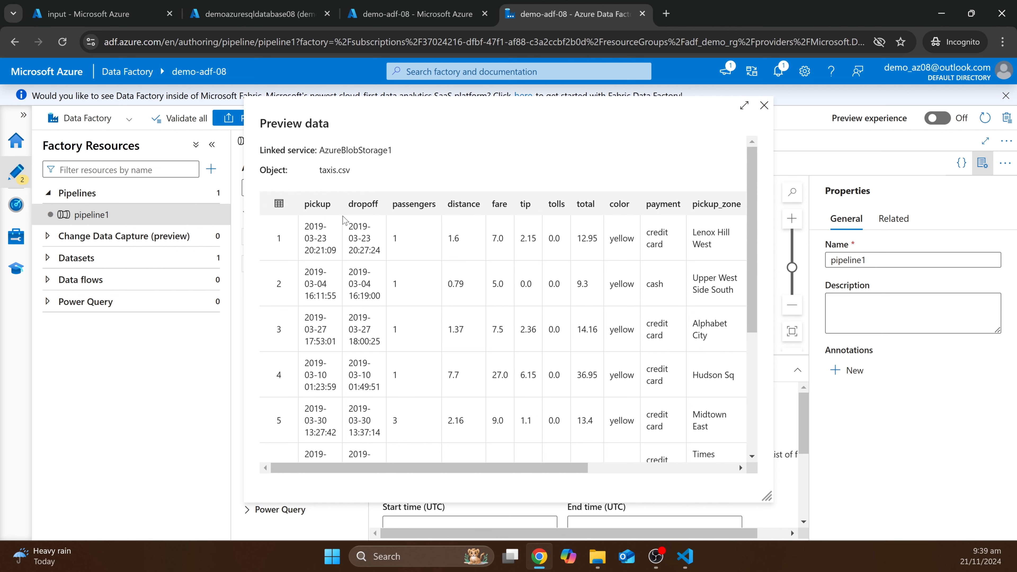
{"action": "left_click_drag", "start_coordinate": [333, 473], "coordinate": [409, 467]}
{"action": "scroll", "coordinate": [577, 357], "scroll_direction": "down", "scroll_amount": 5}
{"action": "scroll", "coordinate": [622, 377], "scroll_direction": "up", "scroll_amount": 5}
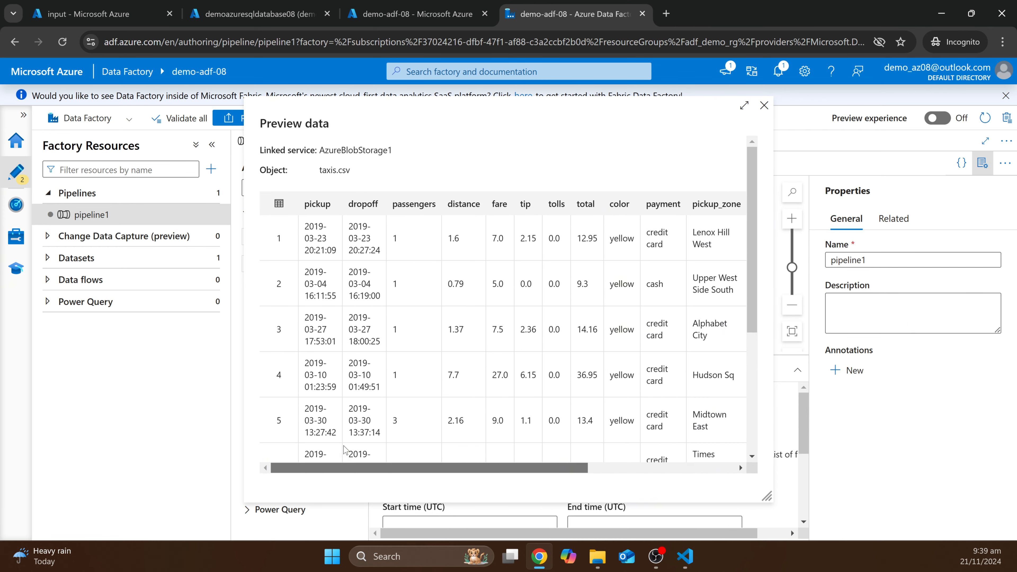
{"action": "left_click", "coordinate": [764, 105]}
- Switch the copy activity to its Sink settings
{"action": "scroll", "coordinate": [610, 456], "scroll_direction": "down", "scroll_amount": 2}
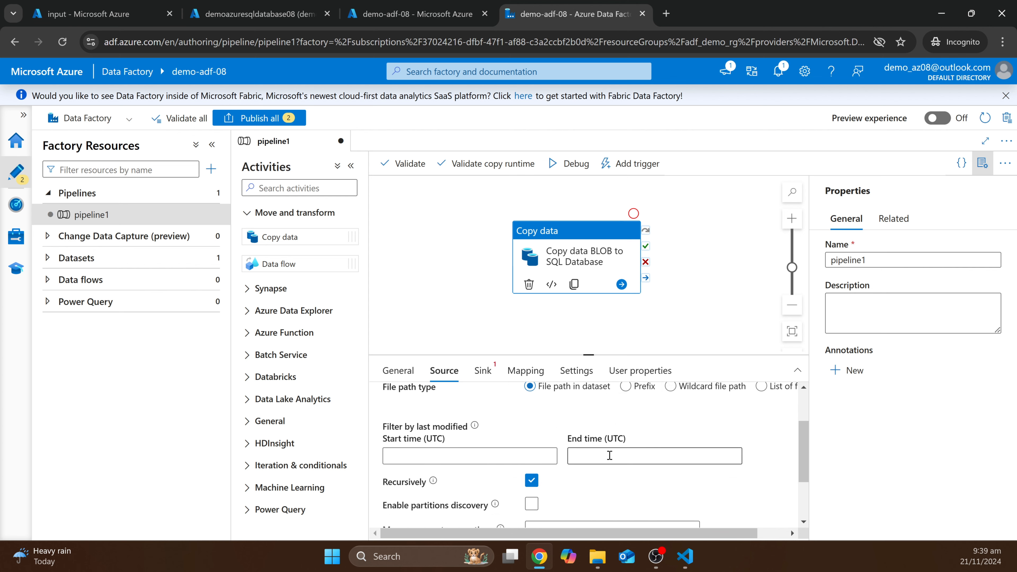
{"action": "scroll", "coordinate": [609, 455], "scroll_direction": "down", "scroll_amount": 2}
{"action": "scroll", "coordinate": [610, 455], "scroll_direction": "up", "scroll_amount": 5}
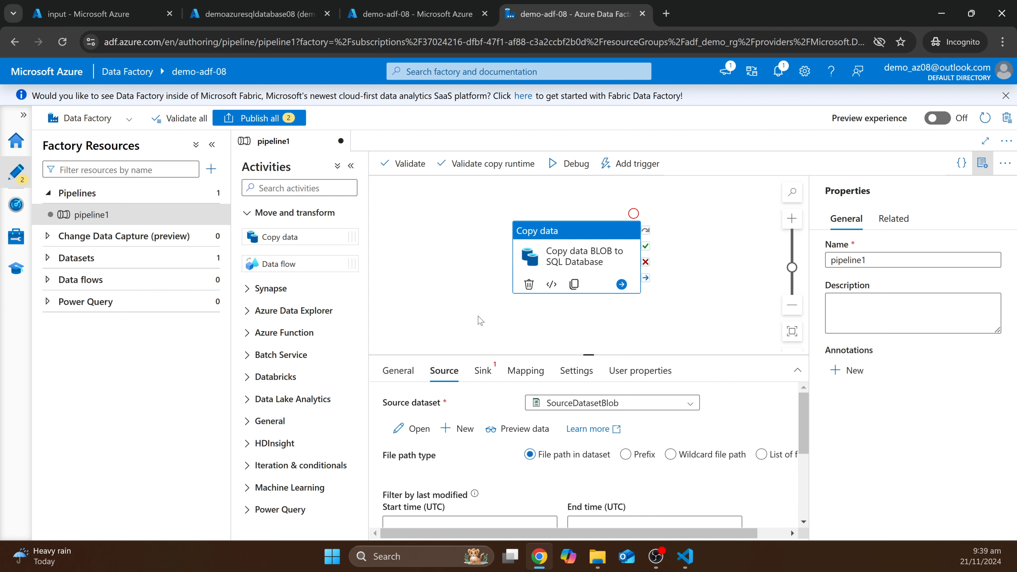
{"action": "left_click", "coordinate": [483, 371]}
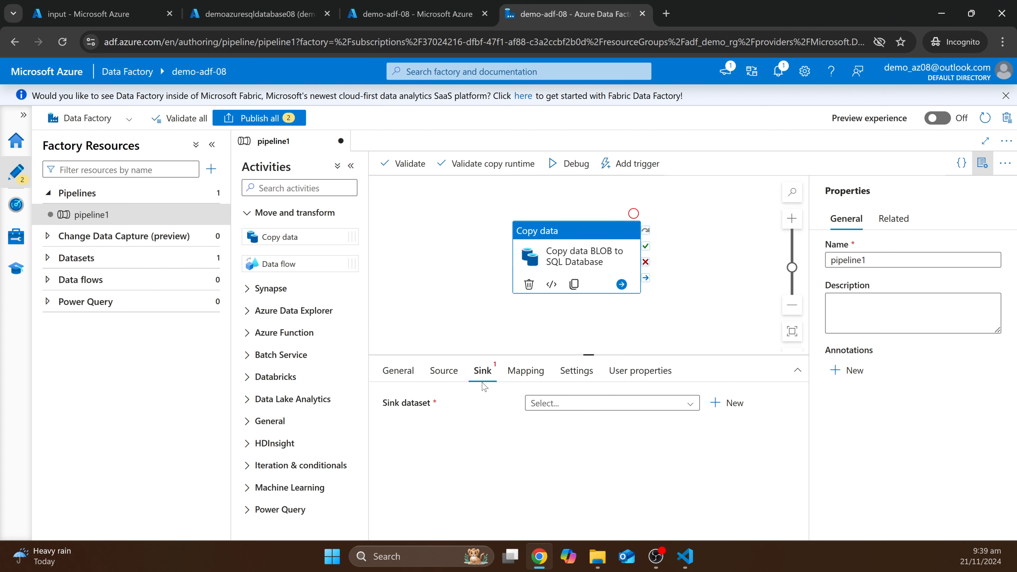
- Add a new Azure SQL Database sink dataset named SinkDatasetSQLdatabase and list its linked services
{"action": "left_click", "coordinate": [731, 403]}
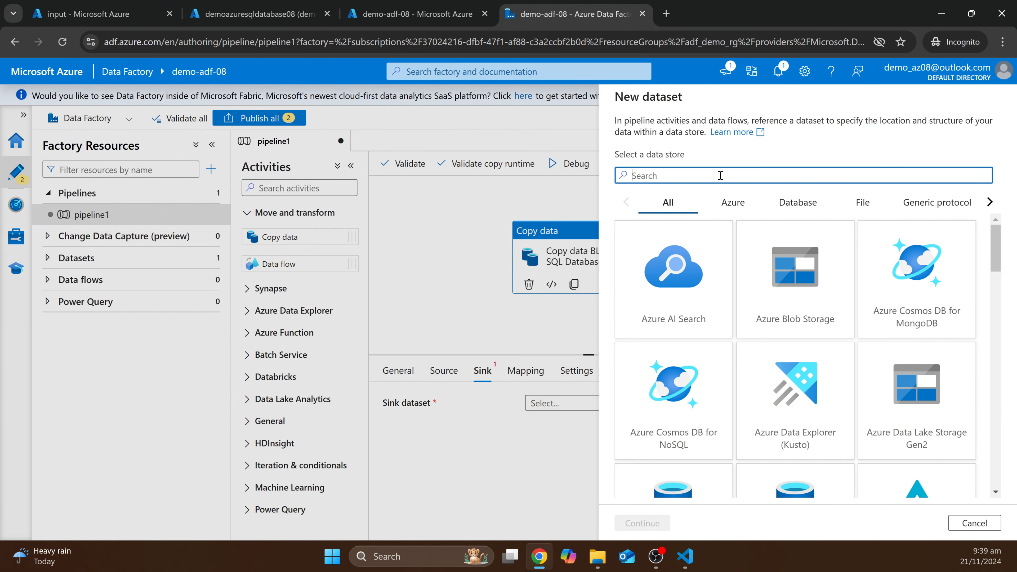
{"action": "type", "text": "sql da"}
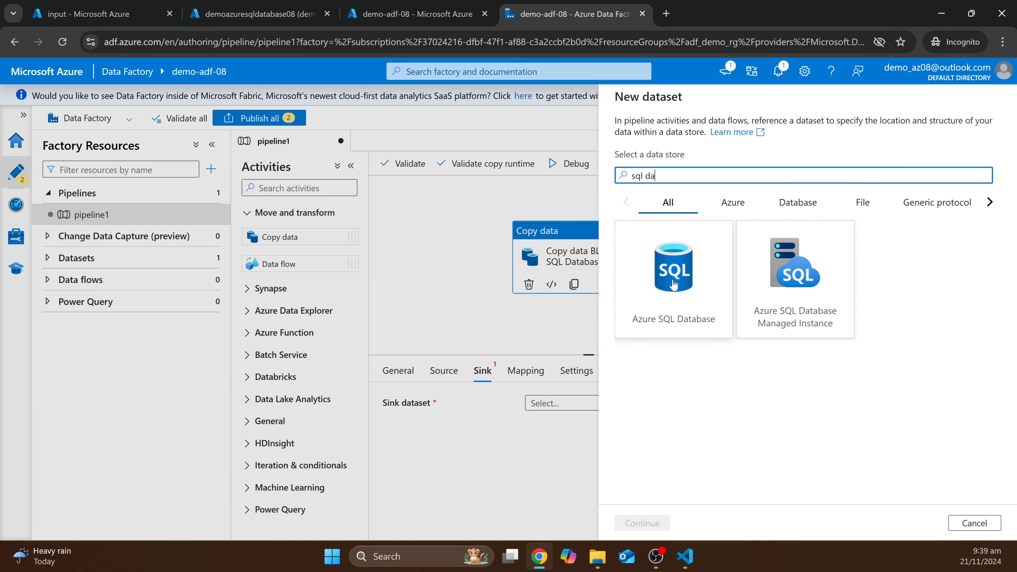
{"action": "left_click", "coordinate": [659, 292]}
{"action": "left_click", "coordinate": [630, 520]}
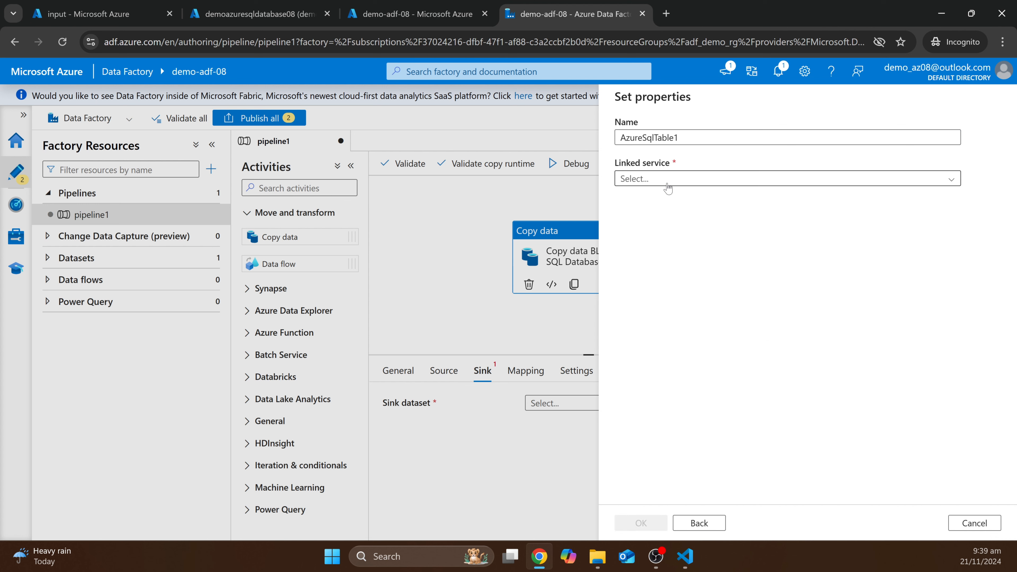
{"action": "left_click_drag", "start_coordinate": [679, 136], "coordinate": [518, 122]}
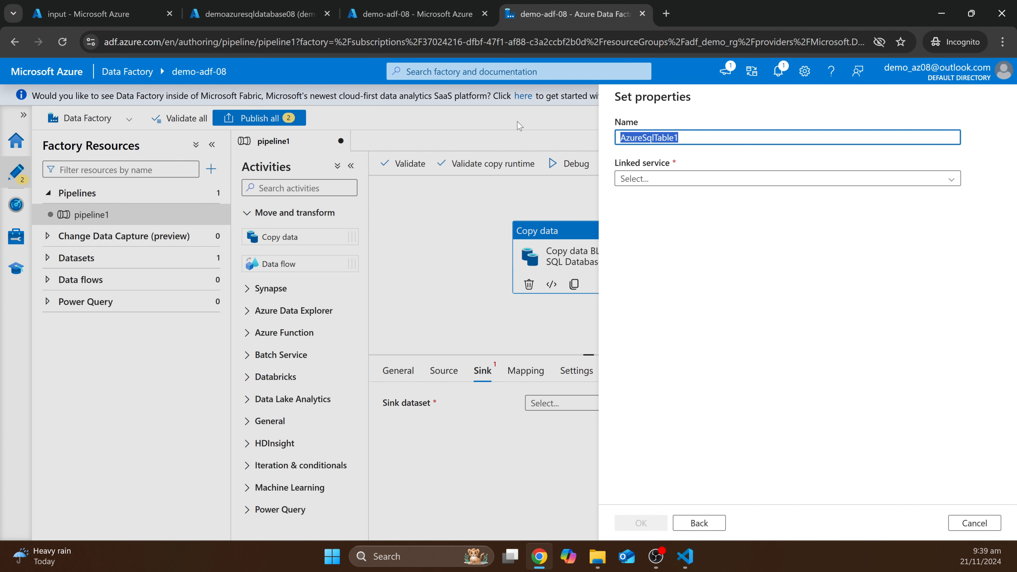
{"action": "type", "text": "Sink"}
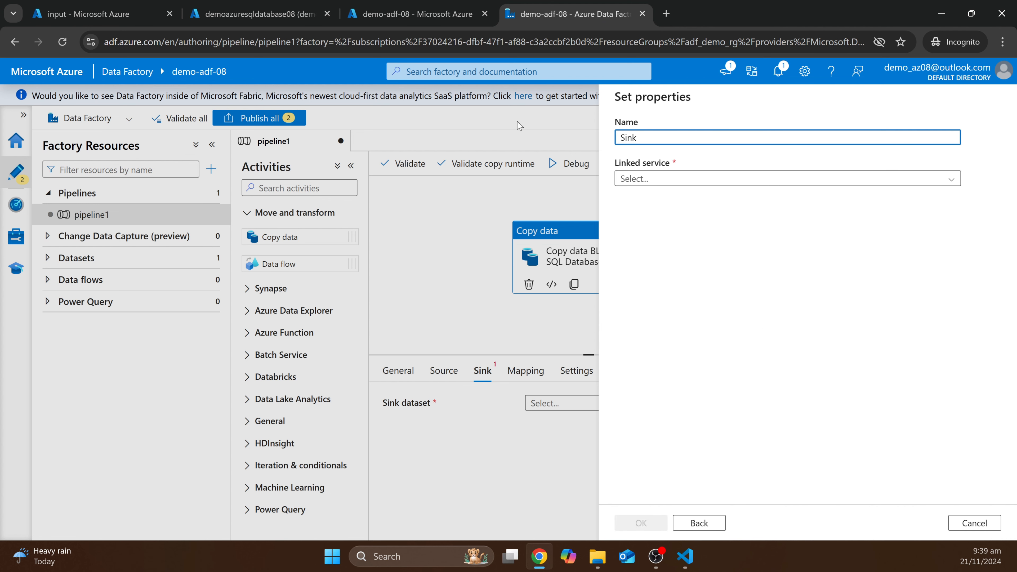
{"action": "type", "text": "DatasetSQLdatabase"}
{"action": "left_click", "coordinate": [717, 178]}
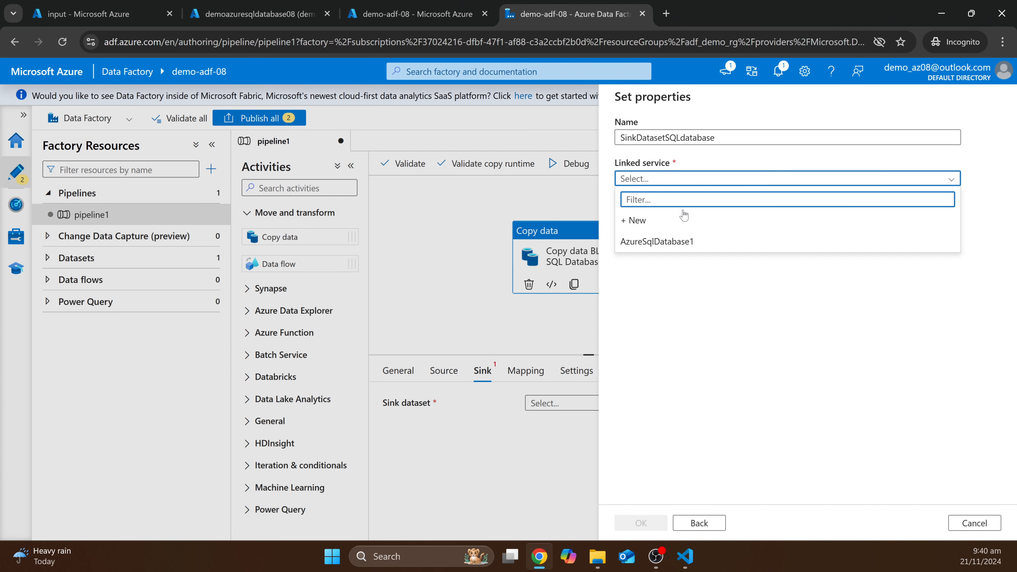
- Start a new SQL linked service on the subscription, server demoazuresqlserver08 and database demoazuresqldatabase08
{"action": "left_click", "coordinate": [673, 220]}
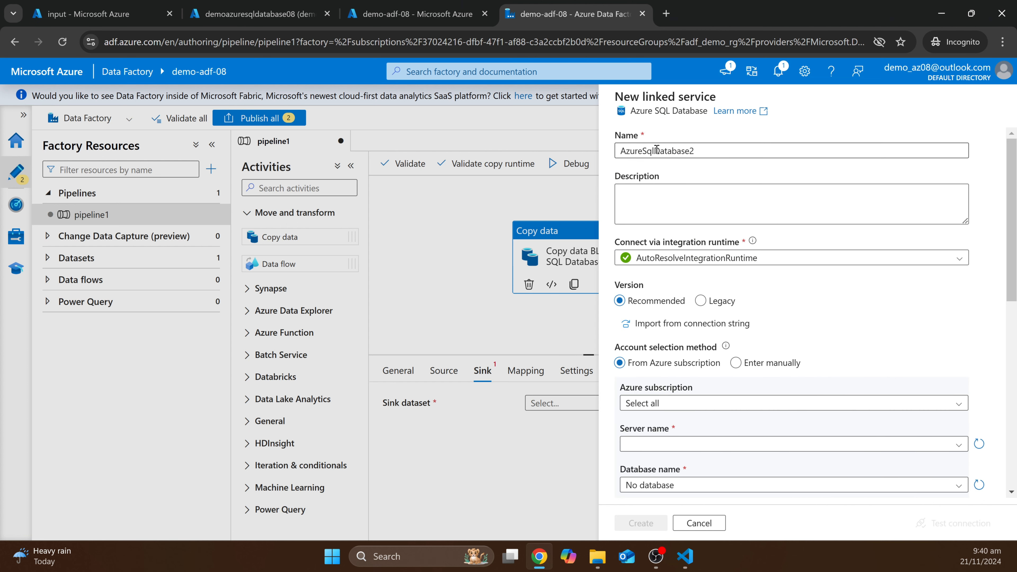
{"action": "scroll", "coordinate": [775, 292], "scroll_direction": "down", "scroll_amount": 1}
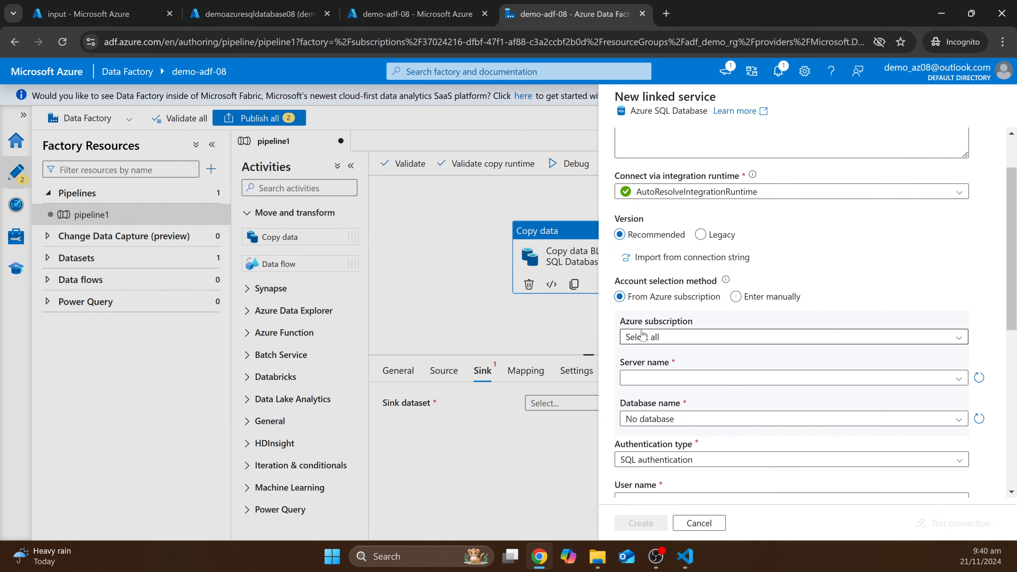
{"action": "left_click", "coordinate": [677, 339]}
{"action": "left_click", "coordinate": [668, 374]}
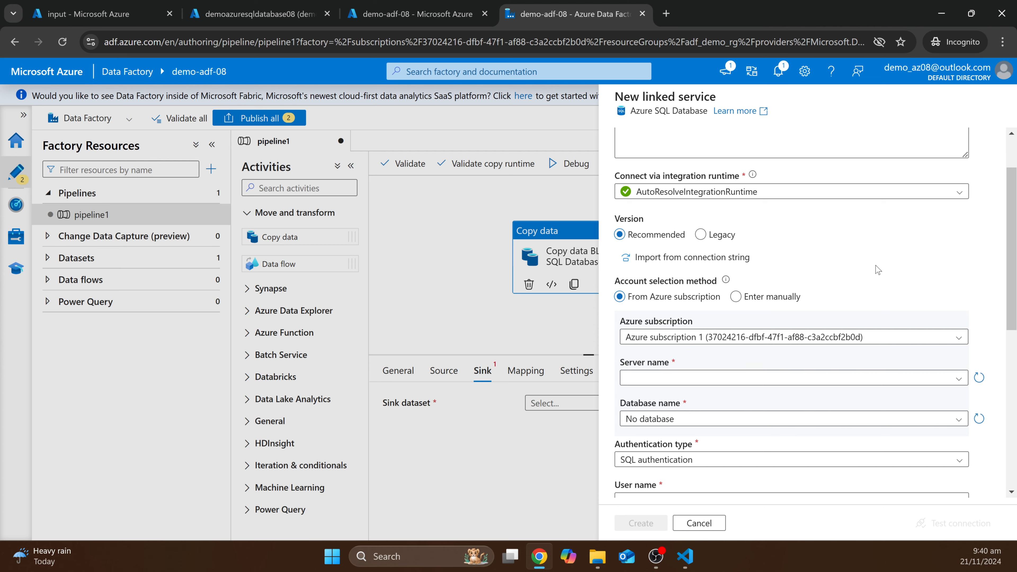
{"action": "scroll", "coordinate": [668, 386], "scroll_direction": "down", "scroll_amount": 2}
{"action": "left_click", "coordinate": [659, 246]}
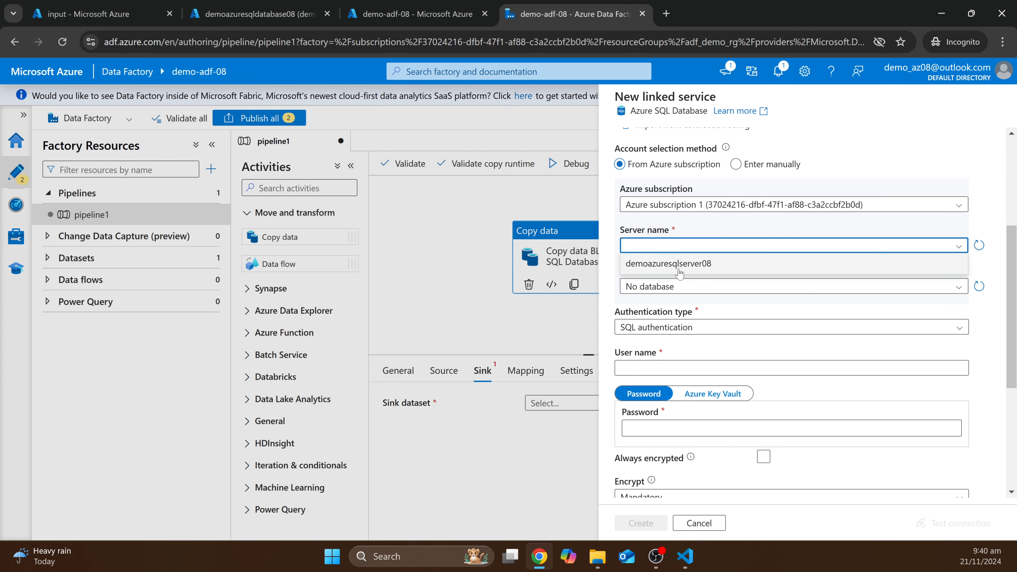
{"action": "left_click", "coordinate": [679, 264]}
{"action": "left_click", "coordinate": [701, 285]}
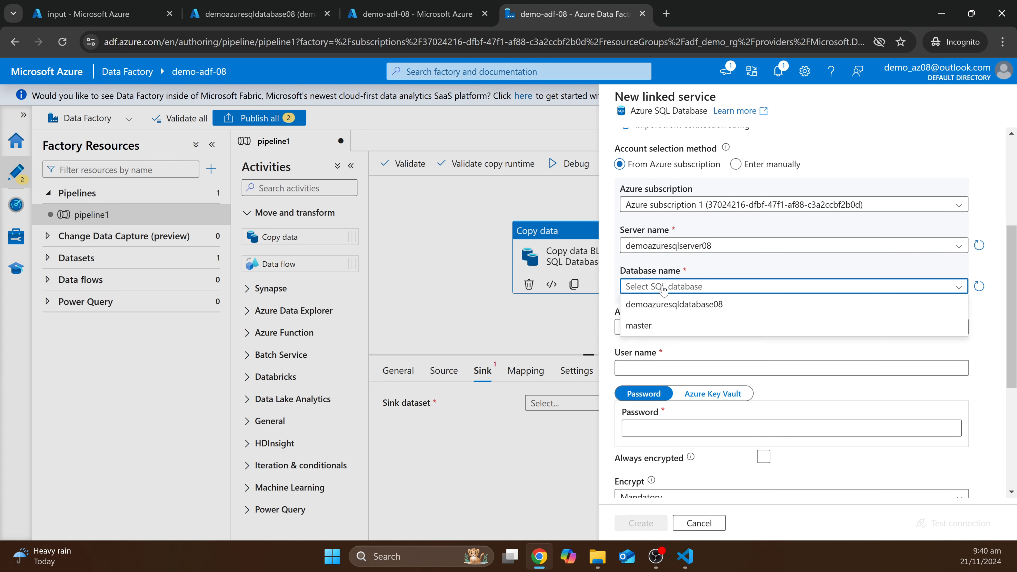
{"action": "left_click", "coordinate": [708, 306]}
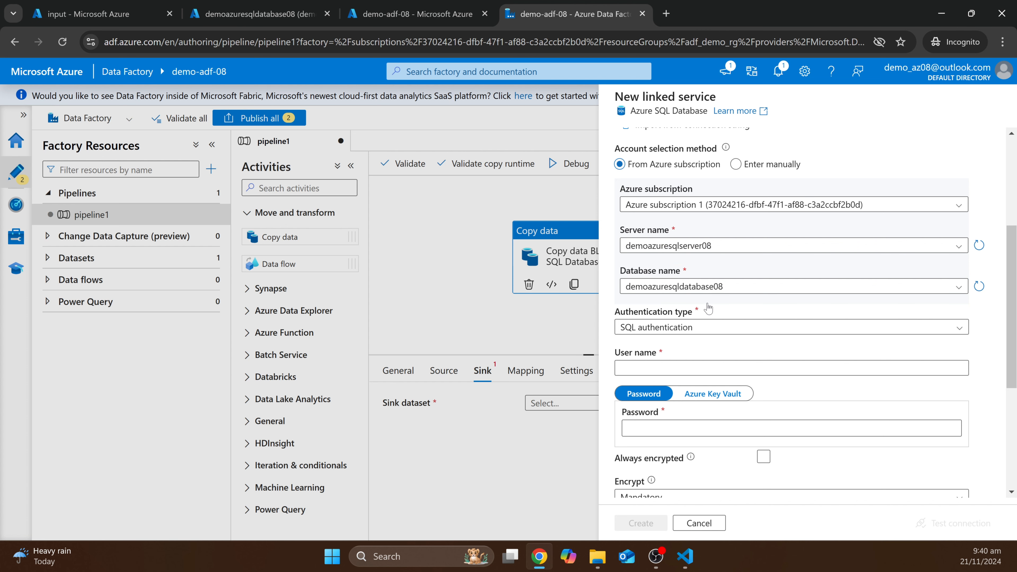
- Enter the SQL login user name and password, then test the connection successfully
{"action": "scroll", "coordinate": [770, 301], "scroll_direction": "down", "scroll_amount": 2}
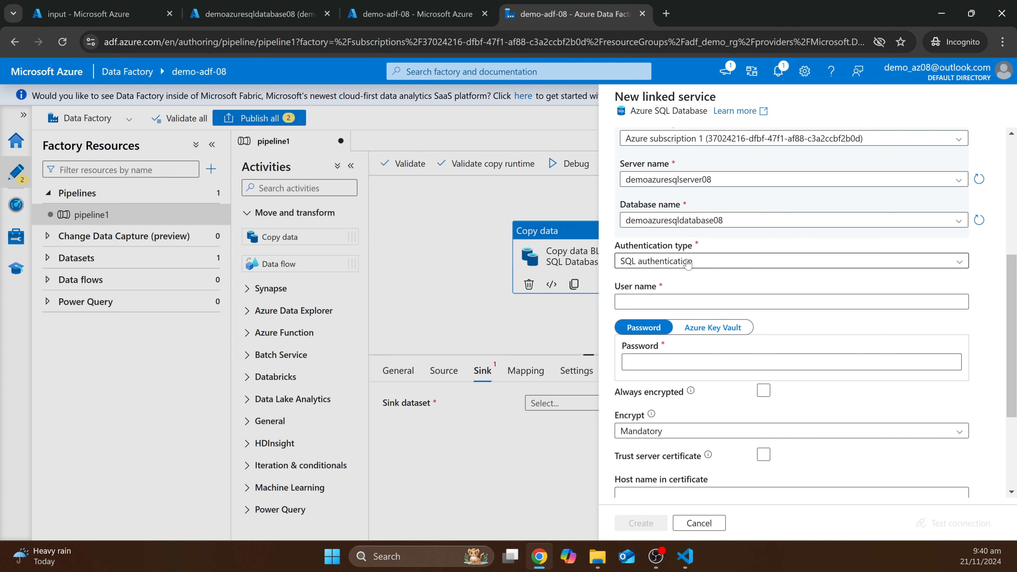
{"action": "left_click", "coordinate": [657, 303]}
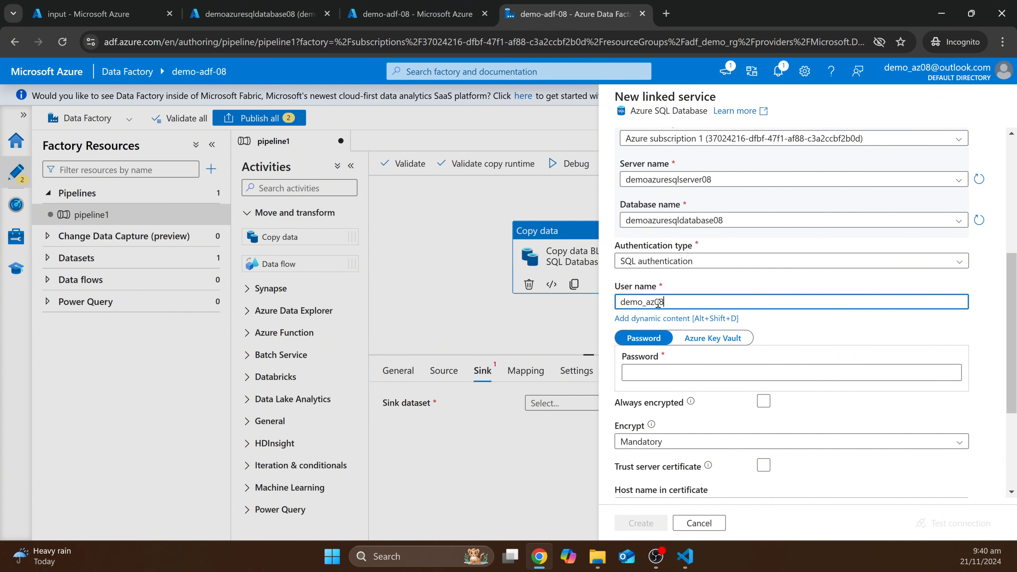
{"action": "left_click", "coordinate": [650, 374]}
{"action": "type", "text": "•••"}
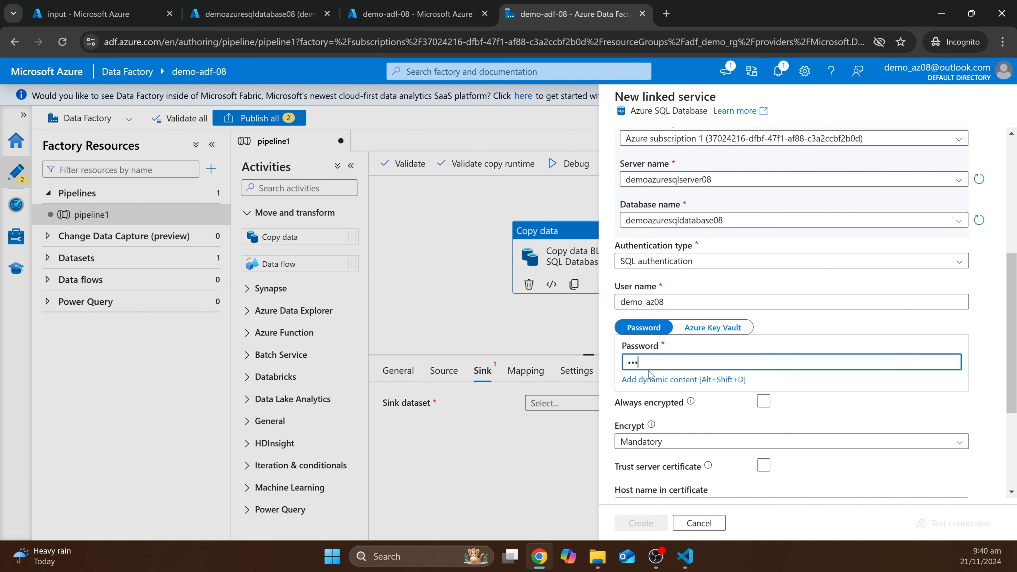
{"action": "type", "text": "•"}
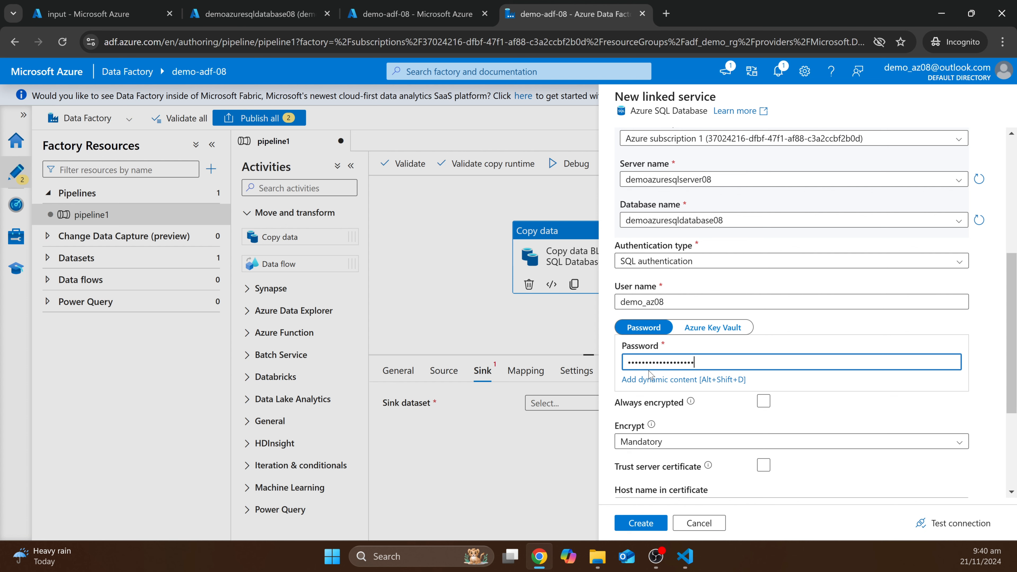
{"action": "scroll", "coordinate": [650, 374], "scroll_direction": "down", "scroll_amount": 4}
{"action": "left_click", "coordinate": [922, 524]}
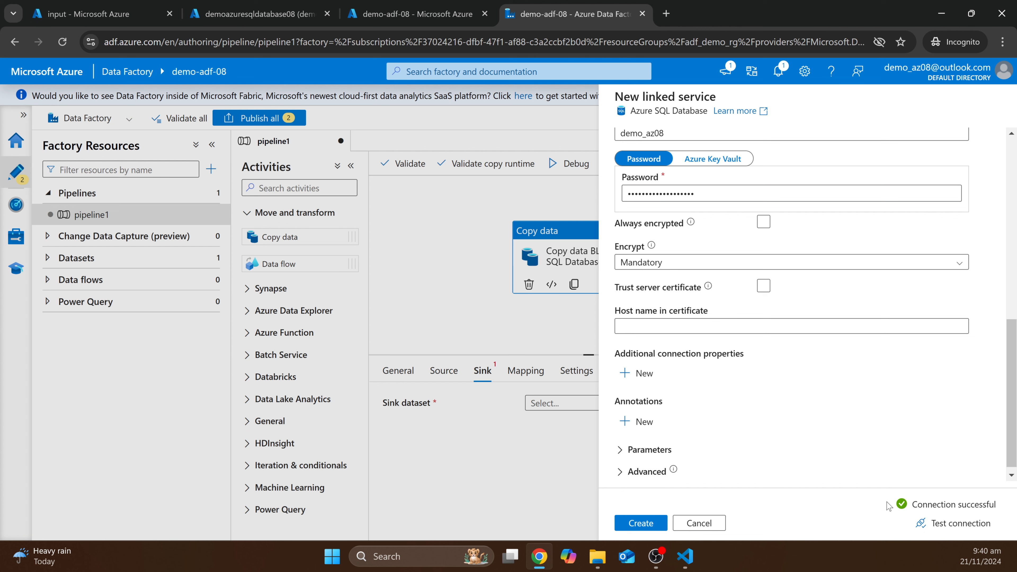
{"action": "left_click", "coordinate": [847, 452]}
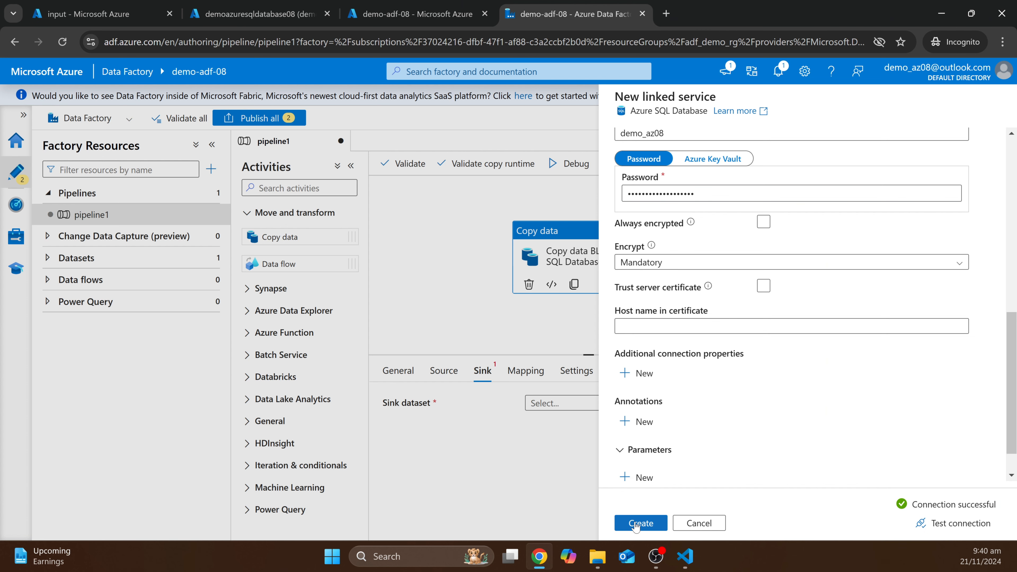
- Create the AzureSqlDatabase2 linked service and save the sink dataset targeting table dbo.TAXI
{"action": "left_click", "coordinate": [637, 525]}
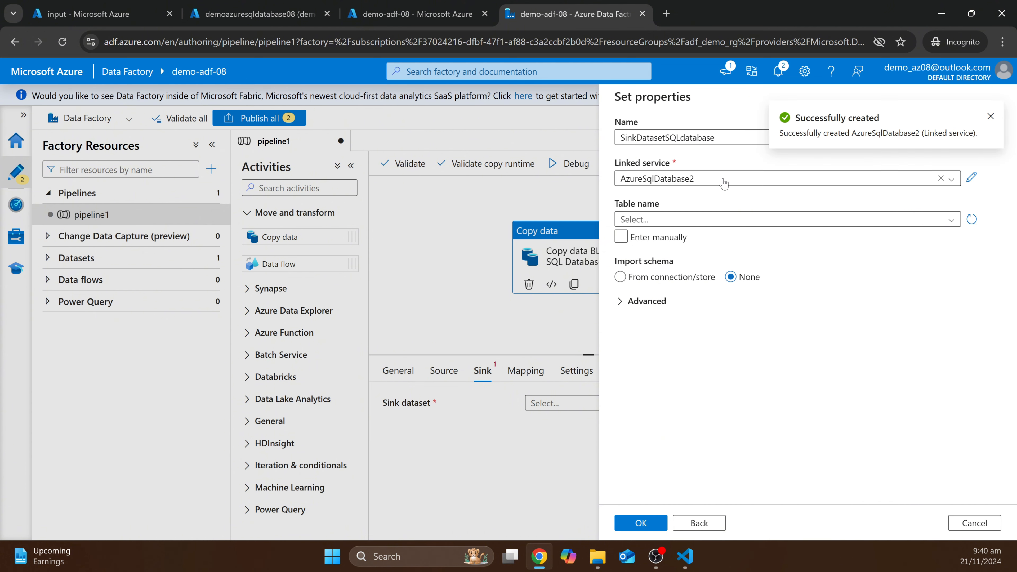
{"action": "left_click", "coordinate": [669, 222]}
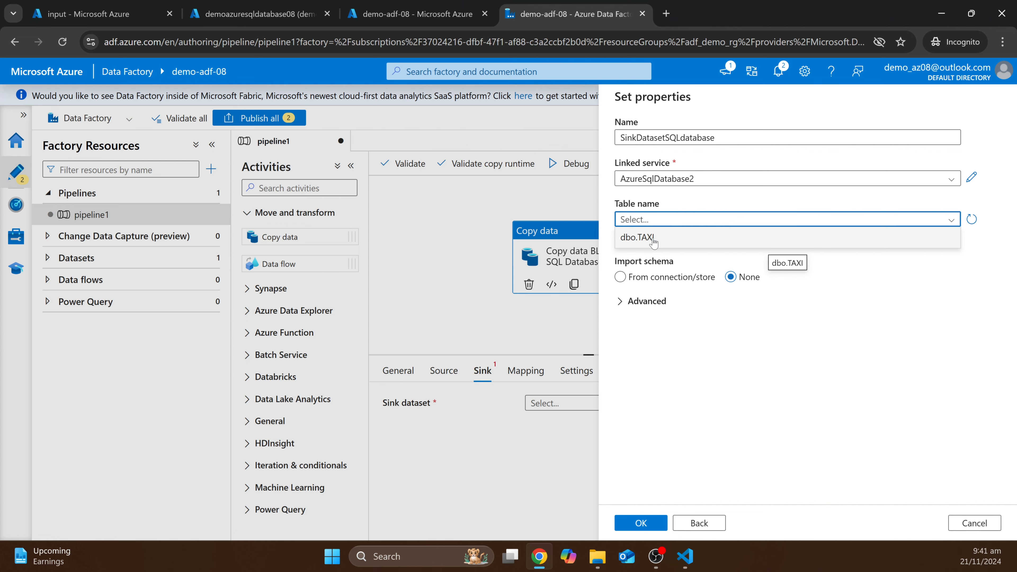
{"action": "left_click", "coordinate": [654, 241]}
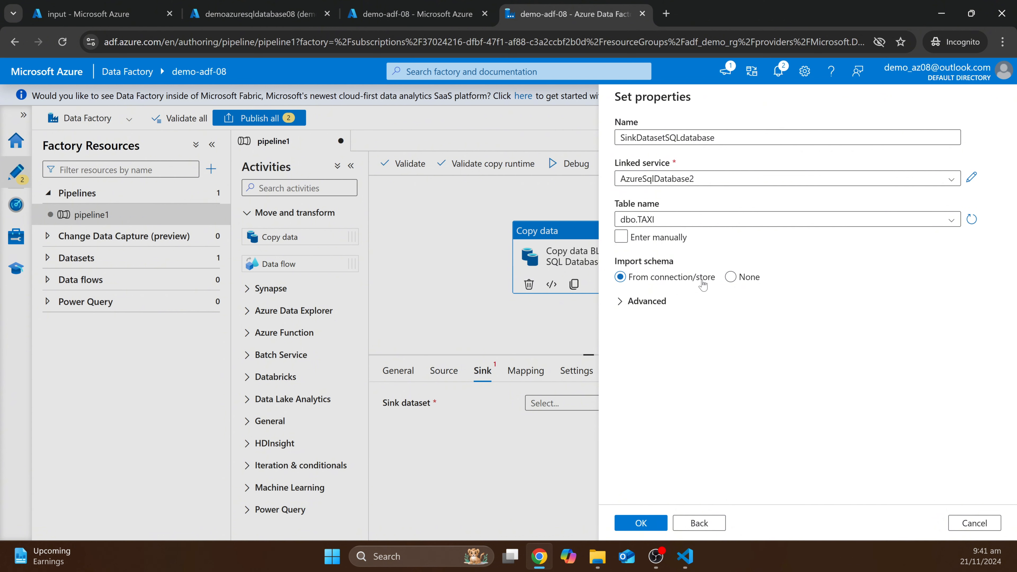
{"action": "left_click", "coordinate": [655, 525]}
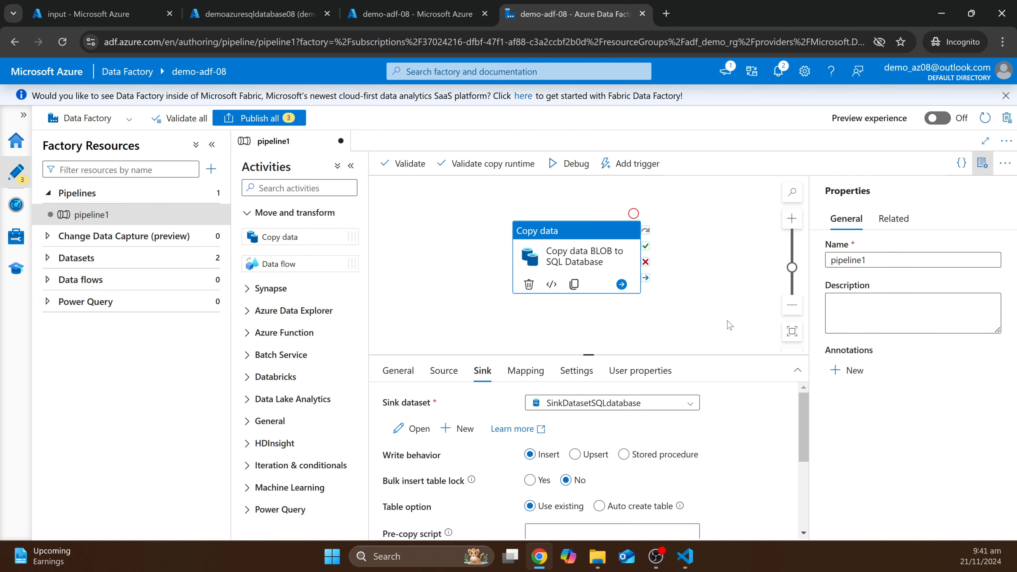
- Validate pipeline1 for errors and dismiss the validation output
{"action": "scroll", "coordinate": [728, 324], "scroll_direction": "down", "scroll_amount": 2}
{"action": "scroll", "coordinate": [729, 400], "scroll_direction": "down", "scroll_amount": 4}
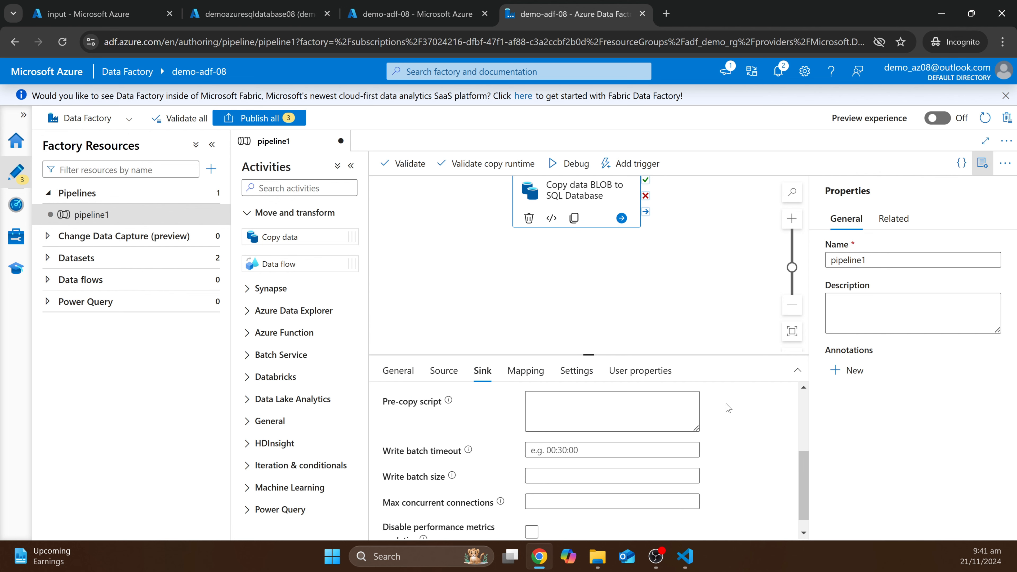
{"action": "scroll", "coordinate": [728, 408], "scroll_direction": "up", "scroll_amount": 3}
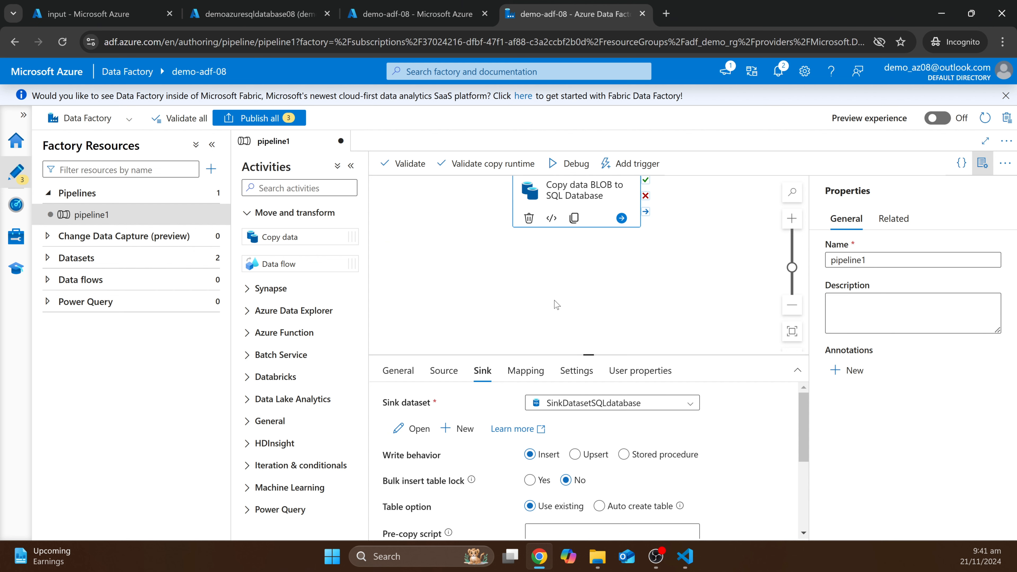
{"action": "left_click", "coordinate": [403, 163]}
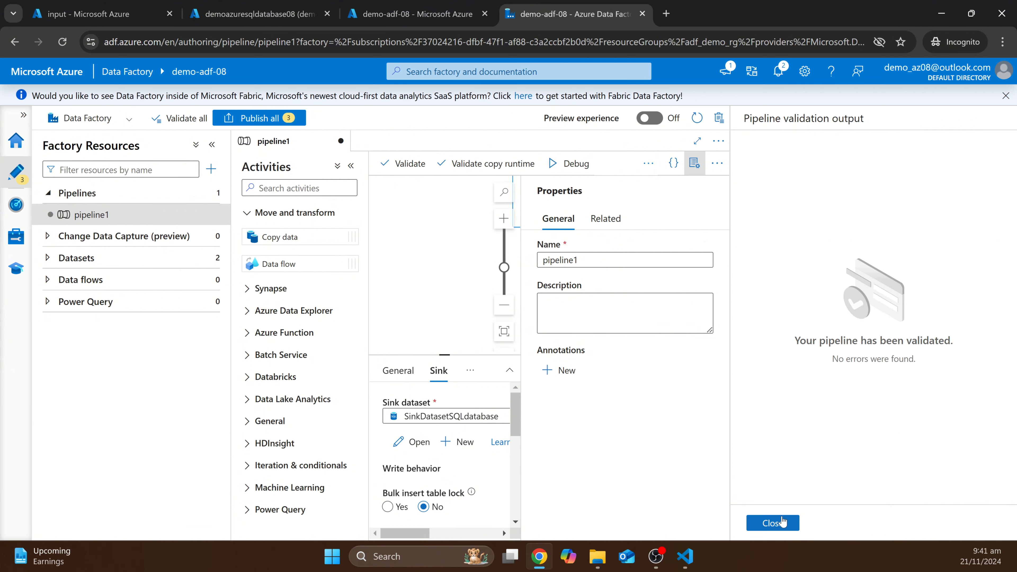
{"action": "left_click", "coordinate": [773, 523]}
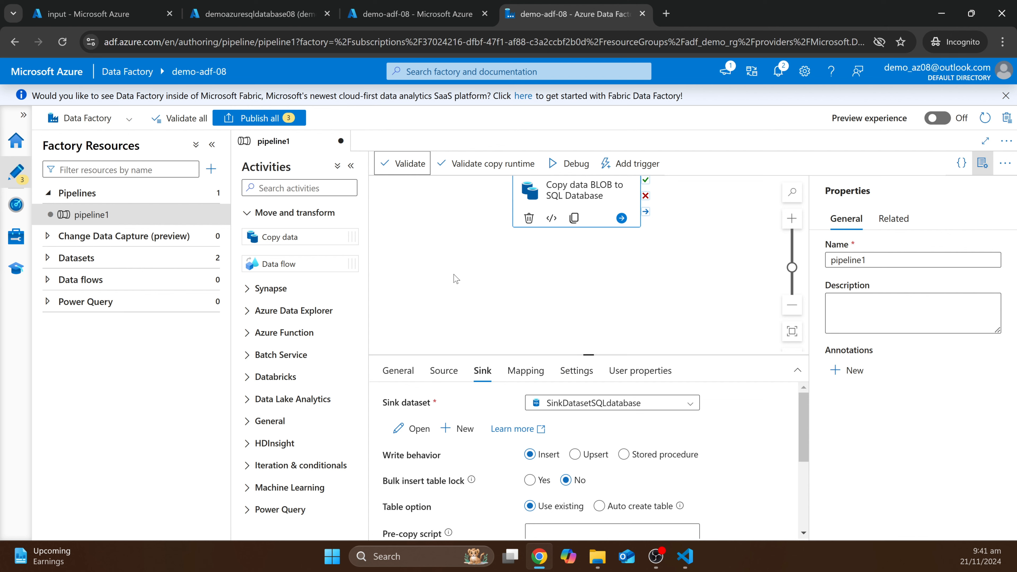
- Publish all three pending changes to demo-adf-08 and dismiss the completion notice
{"action": "left_click", "coordinate": [259, 118]}
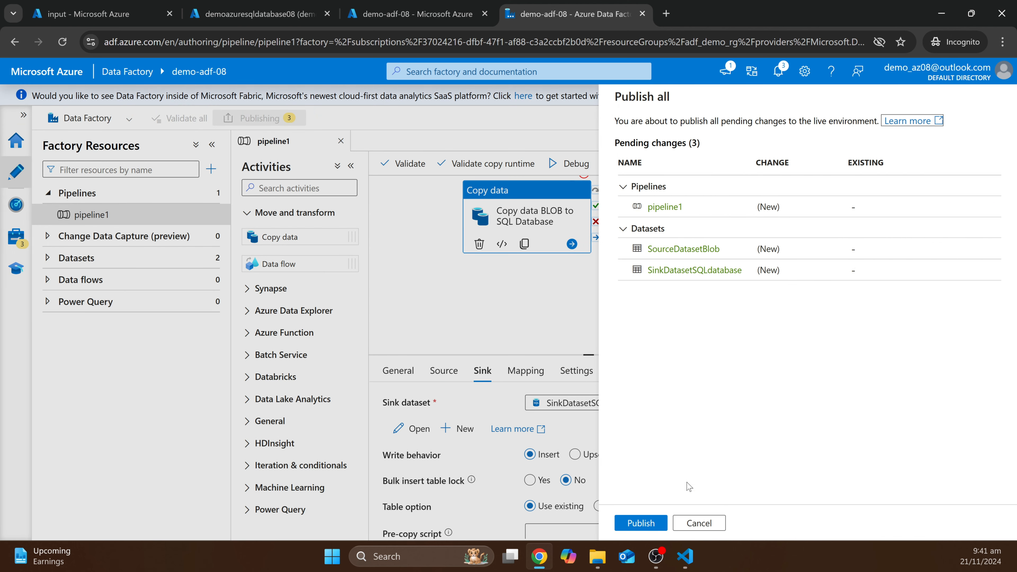
{"action": "left_click", "coordinate": [641, 523]}
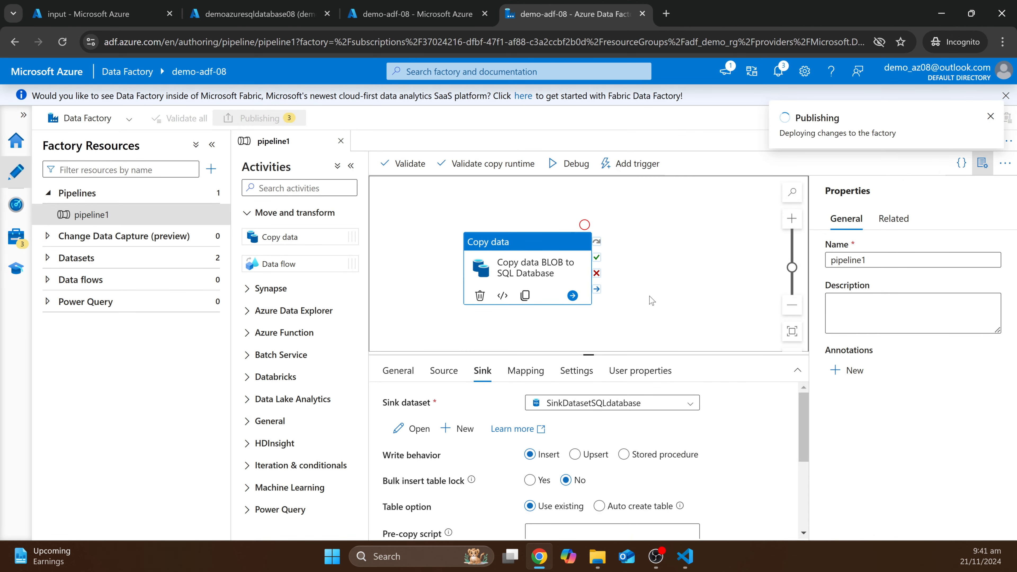
{"action": "left_click_drag", "start_coordinate": [650, 296], "coordinate": [669, 291]}
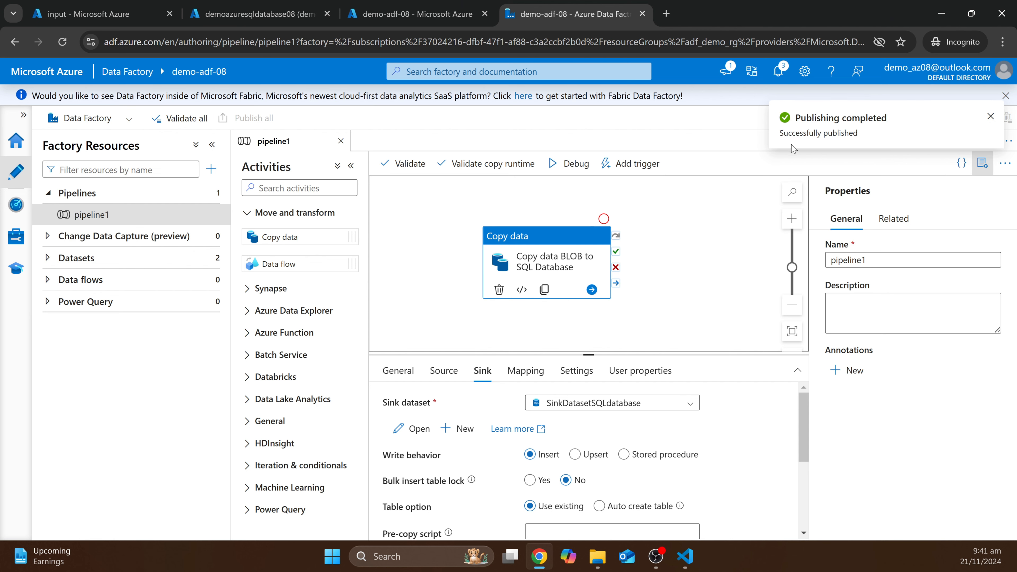
{"action": "left_click", "coordinate": [991, 116]}
- Start a debug run of pipeline1 and widen the run output area
{"action": "left_click", "coordinate": [441, 376]}
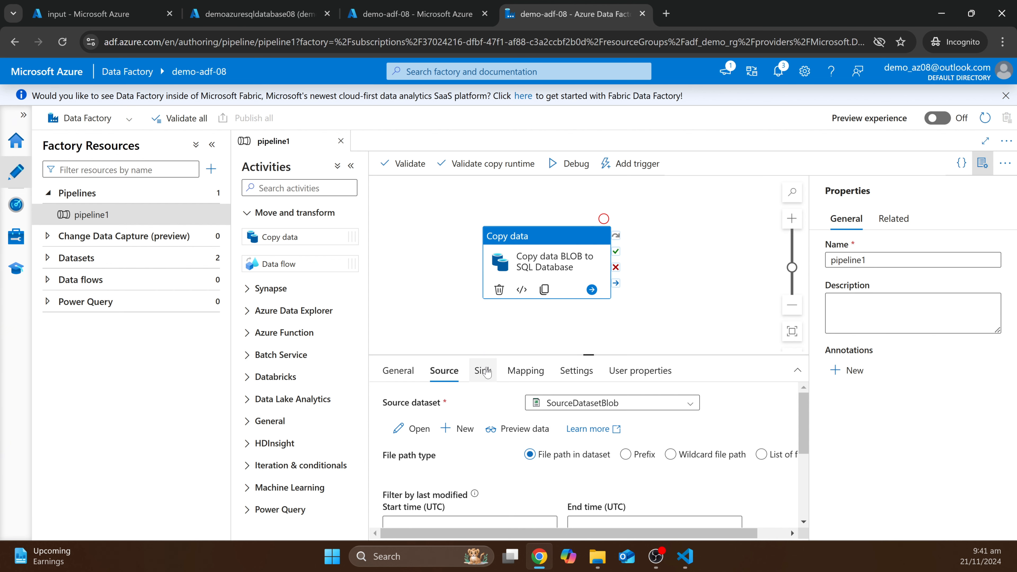
{"action": "left_click_drag", "start_coordinate": [470, 324], "coordinate": [494, 326]}
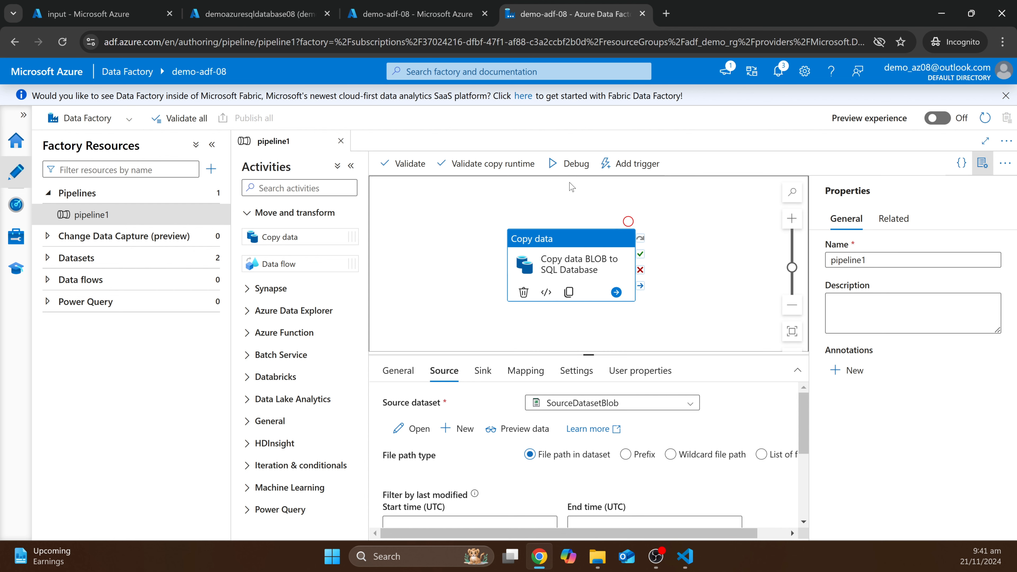
{"action": "left_click", "coordinate": [577, 164]}
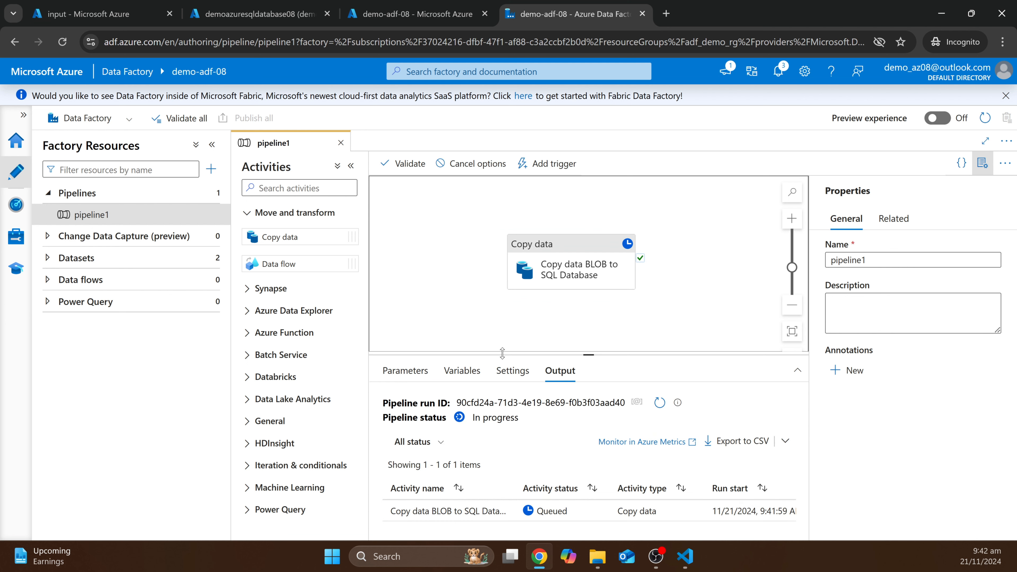
{"action": "left_click_drag", "start_coordinate": [503, 353], "coordinate": [502, 321]}
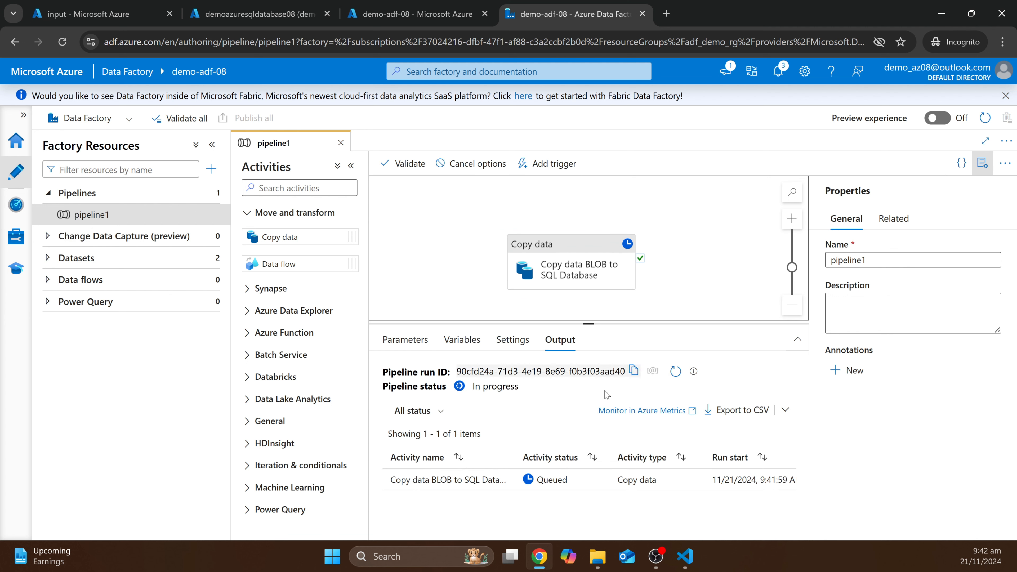
{"action": "left_click", "coordinate": [212, 144]}
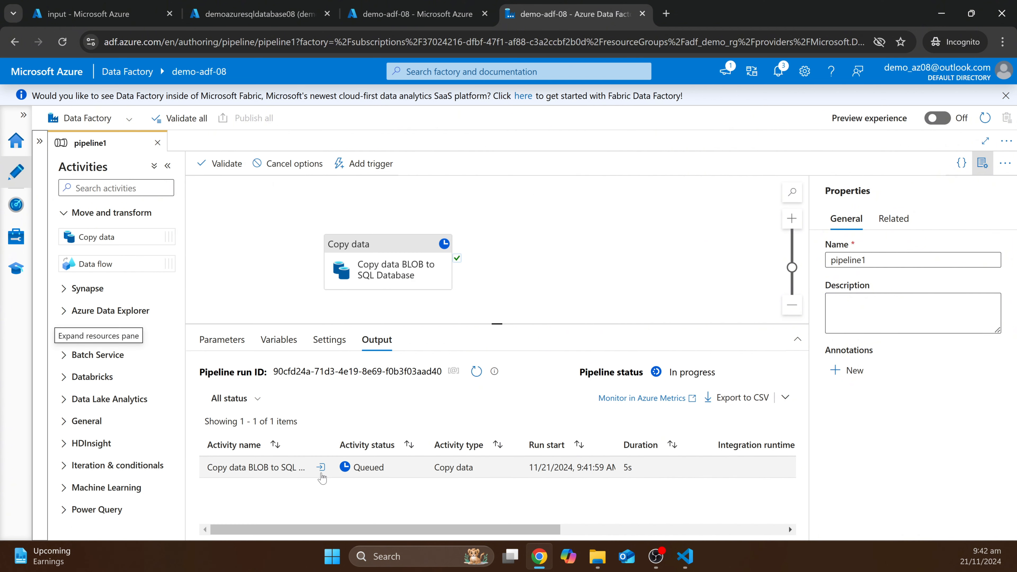
- Inspect the activity's input JSON and refresh until the run status shows Succeeded
{"action": "left_click", "coordinate": [321, 467]}
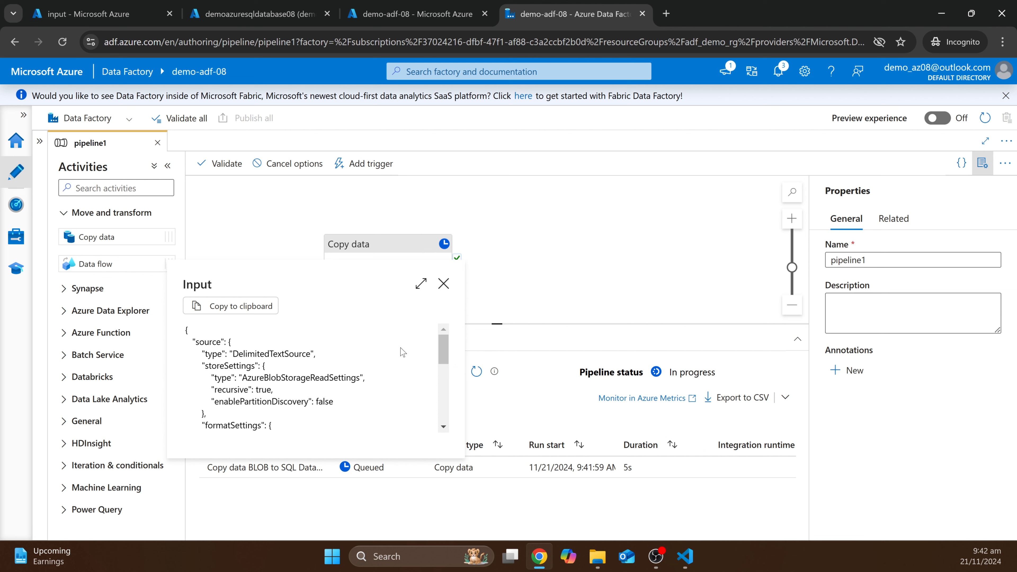
{"action": "scroll", "coordinate": [389, 360], "scroll_direction": "down", "scroll_amount": 3}
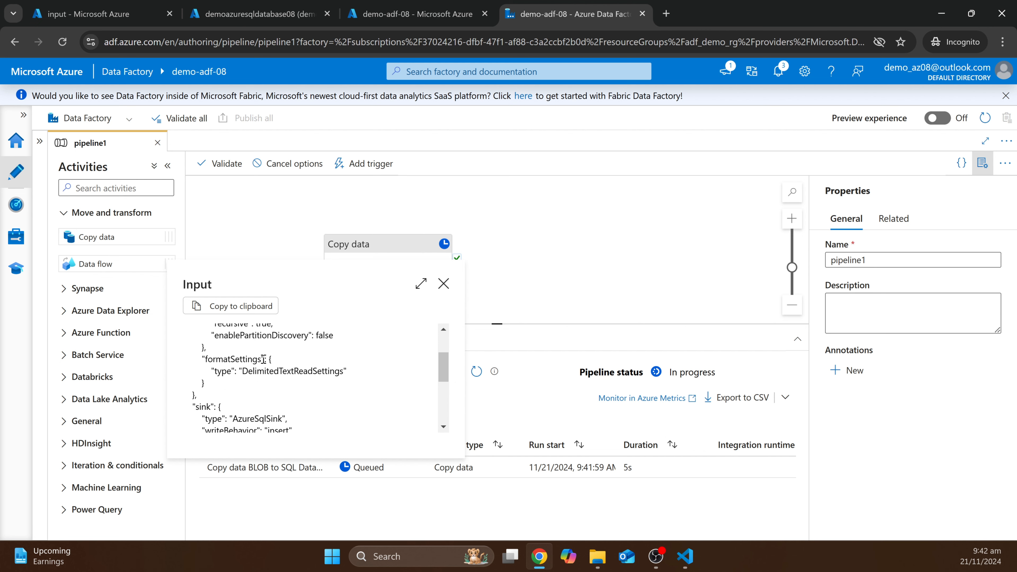
{"action": "scroll", "coordinate": [267, 361], "scroll_direction": "down", "scroll_amount": 5}
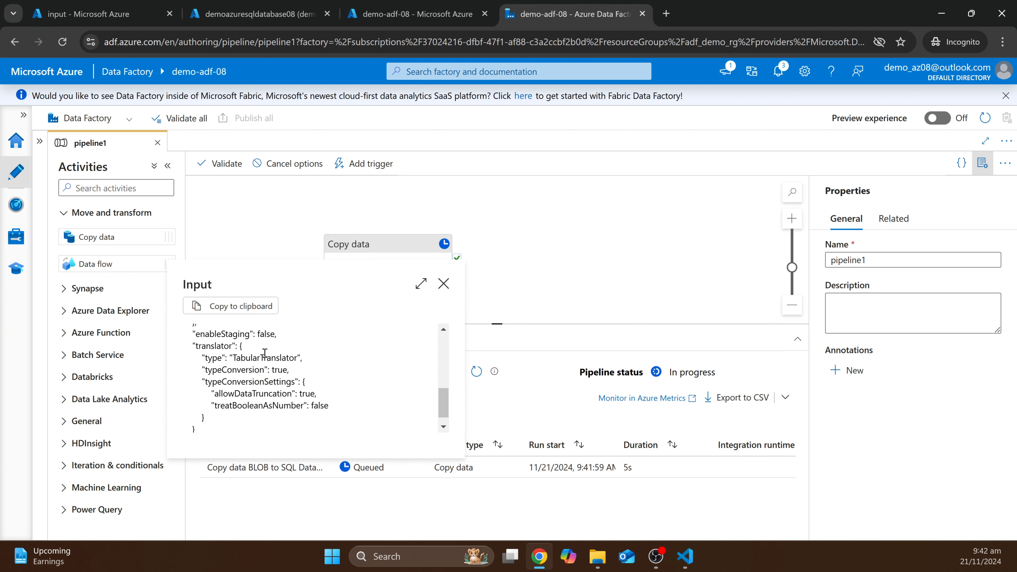
{"action": "scroll", "coordinate": [207, 394], "scroll_direction": "down", "scroll_amount": 1}
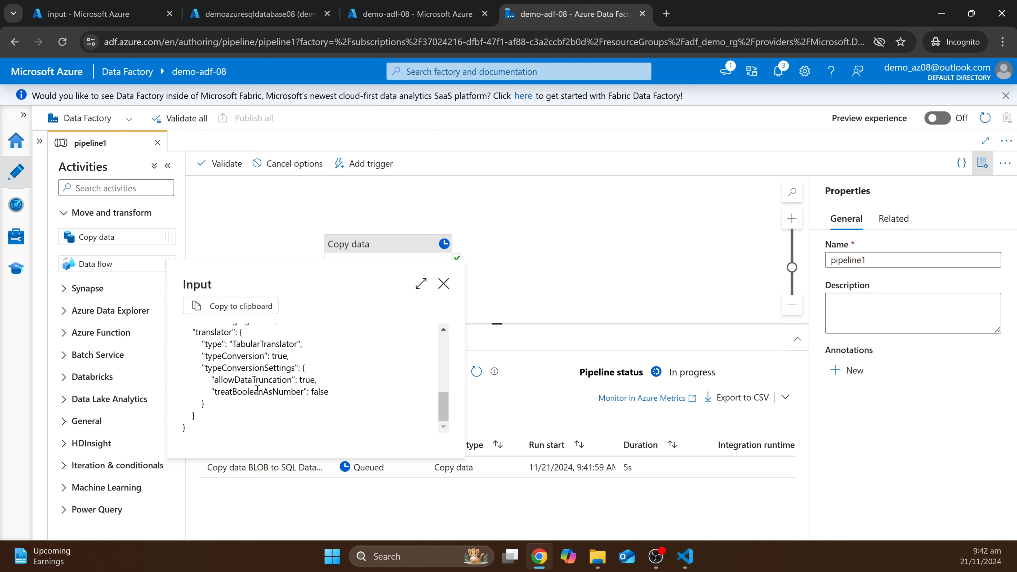
{"action": "scroll", "coordinate": [312, 381], "scroll_direction": "up", "scroll_amount": 2}
{"action": "scroll", "coordinate": [311, 381], "scroll_direction": "up", "scroll_amount": 3}
{"action": "left_click", "coordinate": [444, 283]}
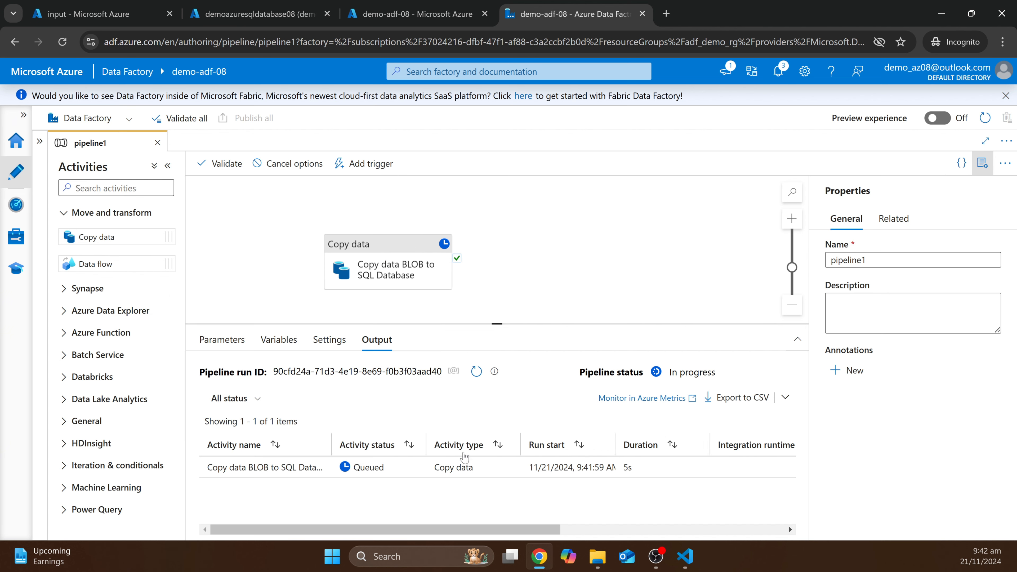
{"action": "left_click", "coordinate": [476, 371]}
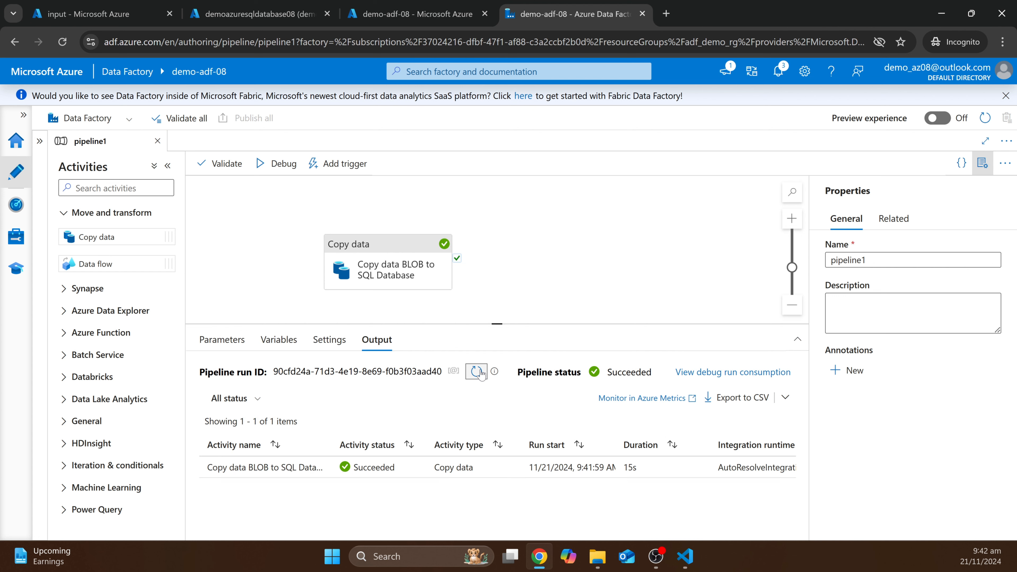
{"action": "left_click_drag", "start_coordinate": [519, 372], "coordinate": [652, 373]}
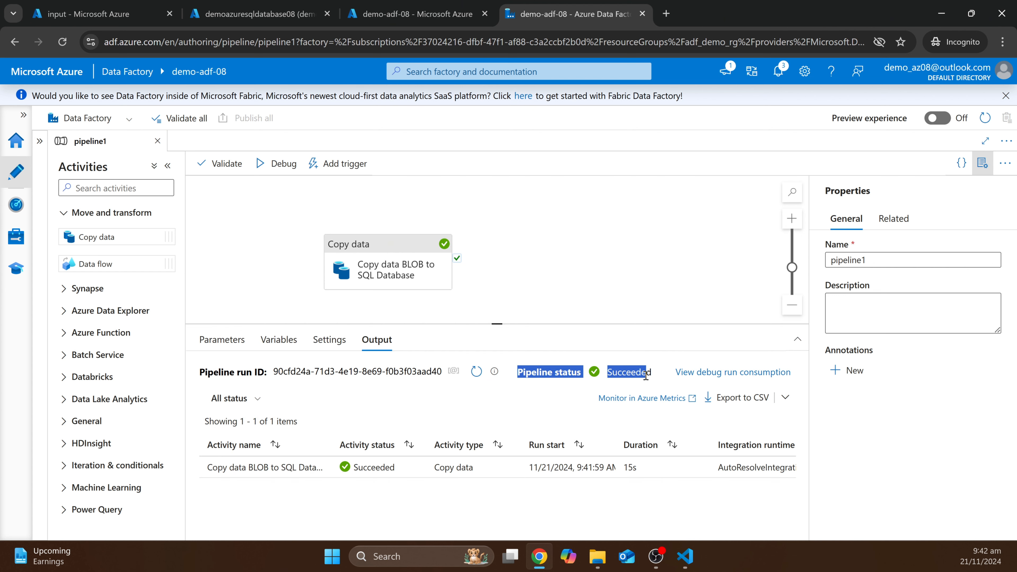
{"action": "left_click", "coordinate": [524, 413]}
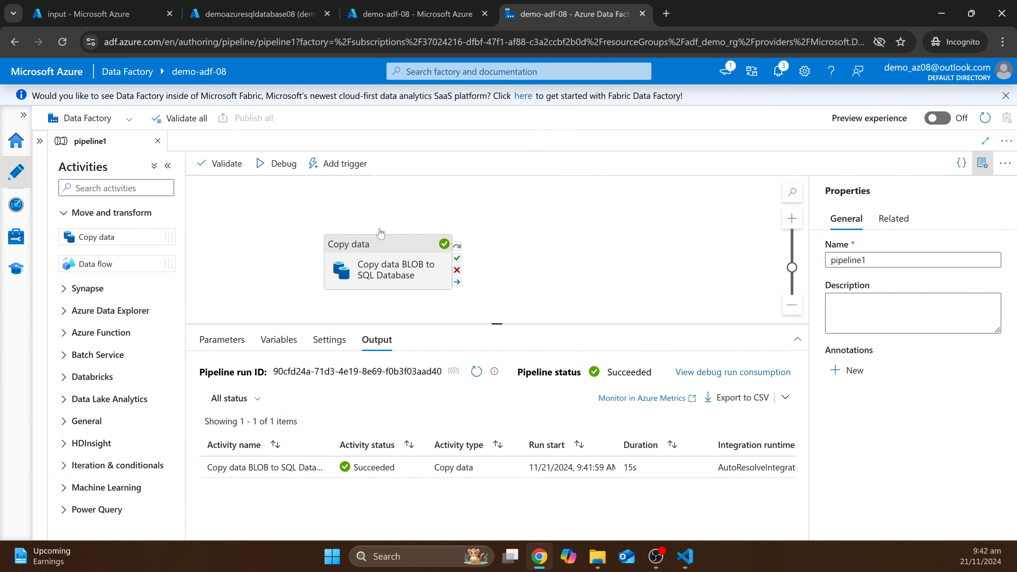
- In the Query editor, run Select Top 1000 Rows on the dbo.TAXI table
{"action": "left_click", "coordinate": [265, 14]}
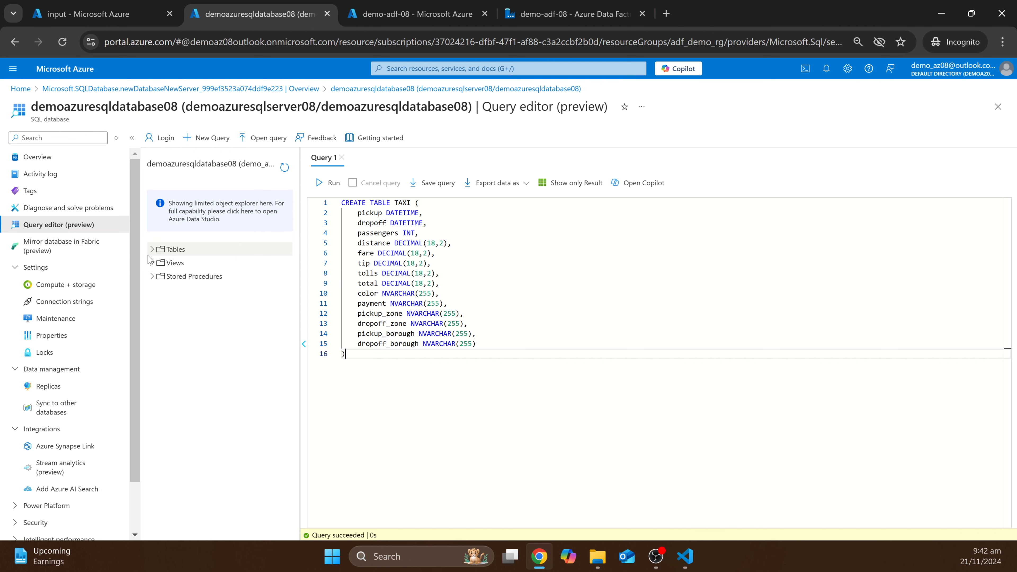
{"action": "left_click", "coordinate": [156, 251]}
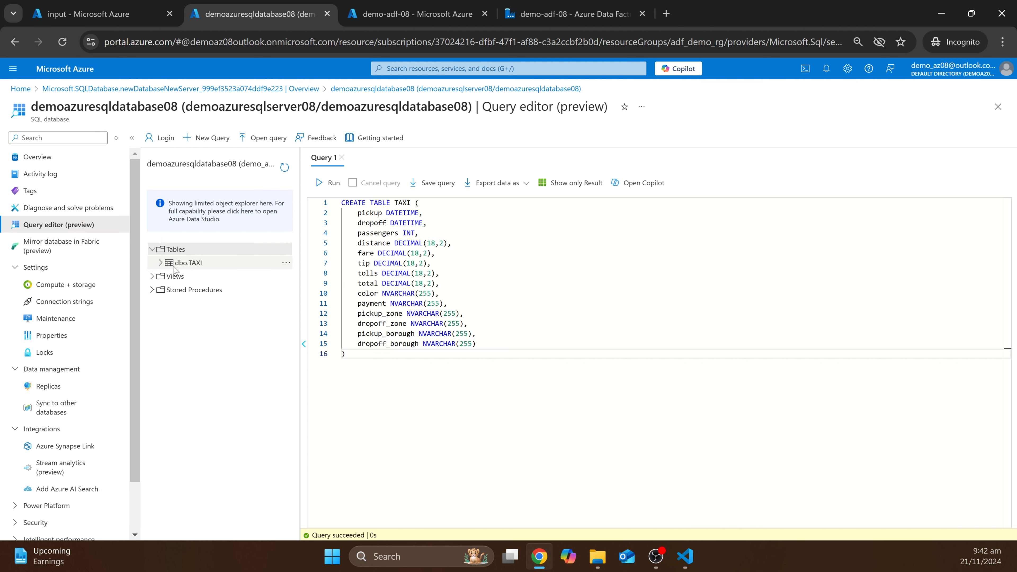
{"action": "left_click", "coordinate": [160, 262]}
{"action": "left_click", "coordinate": [285, 263]}
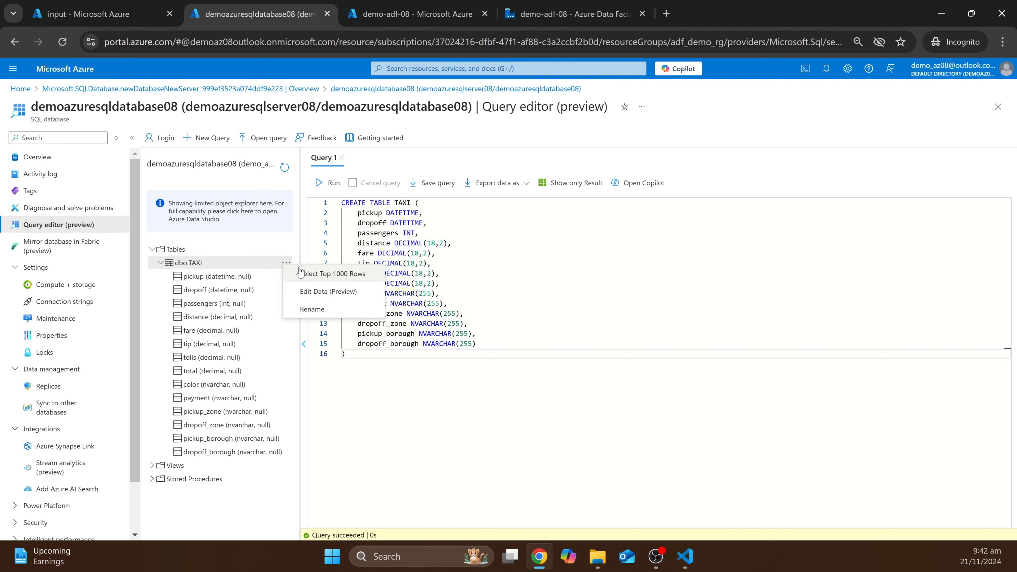
{"action": "left_click", "coordinate": [314, 276]}
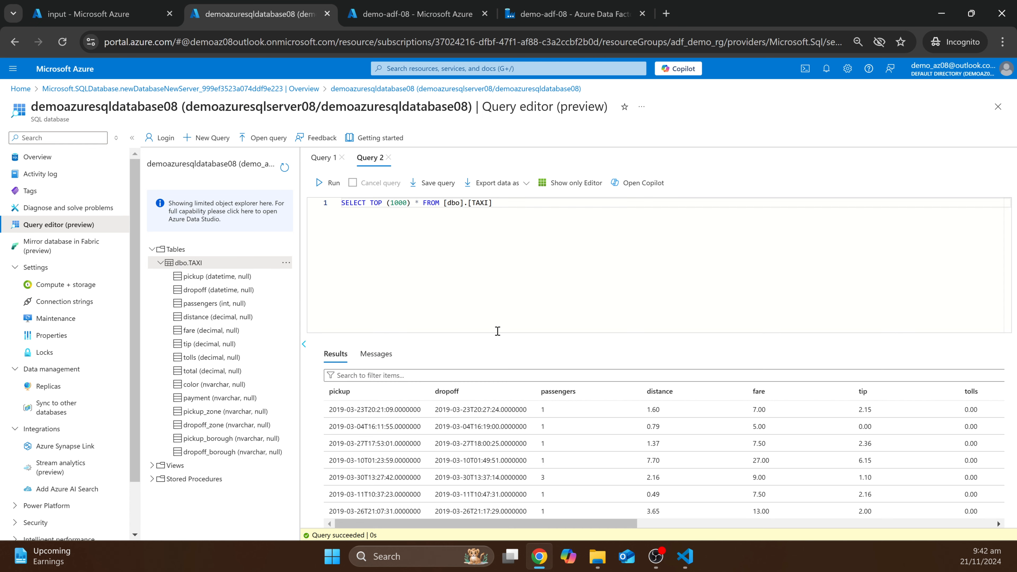
- Show only the query results and review the loaded taxi trip rows
{"action": "left_click", "coordinate": [572, 183]}
{"action": "left_click", "coordinate": [565, 182]}
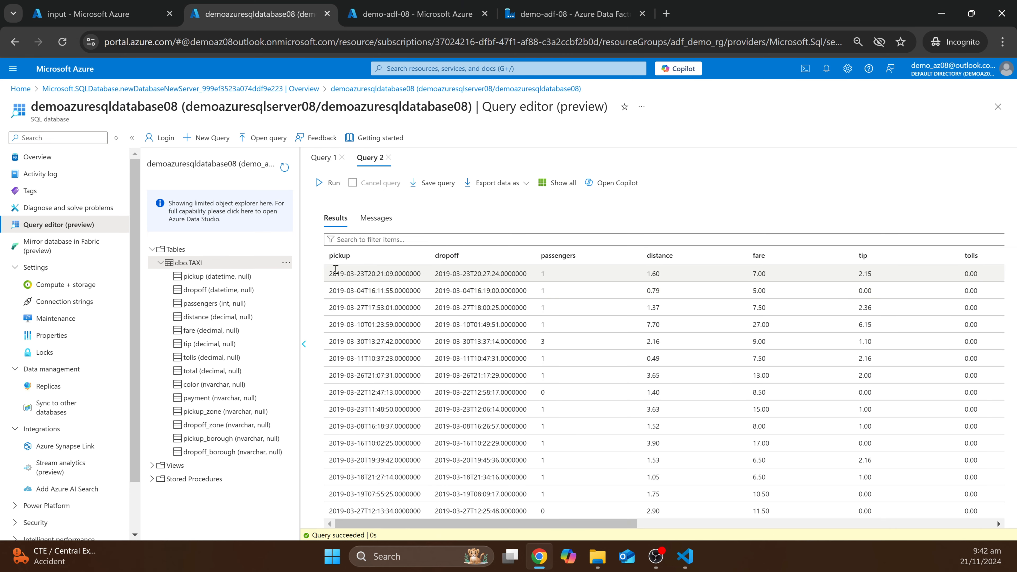
{"action": "left_click_drag", "start_coordinate": [439, 523], "coordinate": [346, 505]}
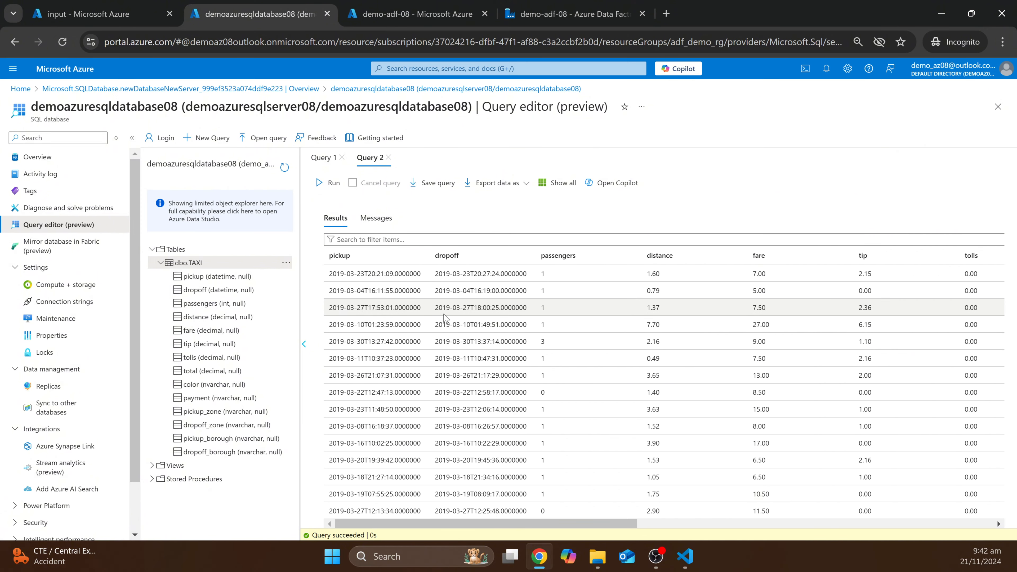
{"action": "scroll", "coordinate": [454, 321], "scroll_direction": "down", "scroll_amount": 10}
{"action": "scroll", "coordinate": [454, 320], "scroll_direction": "up", "scroll_amount": 10}
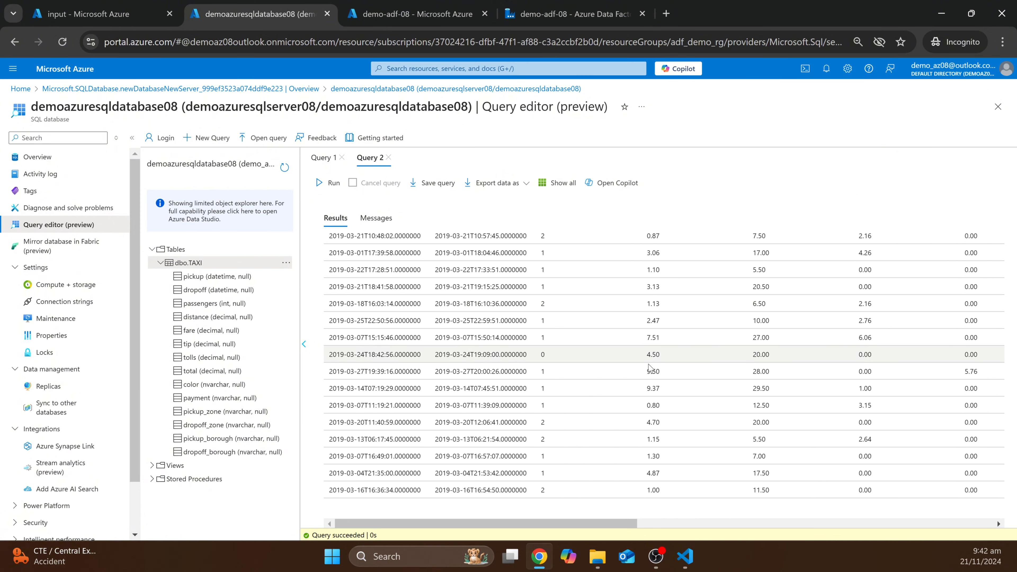